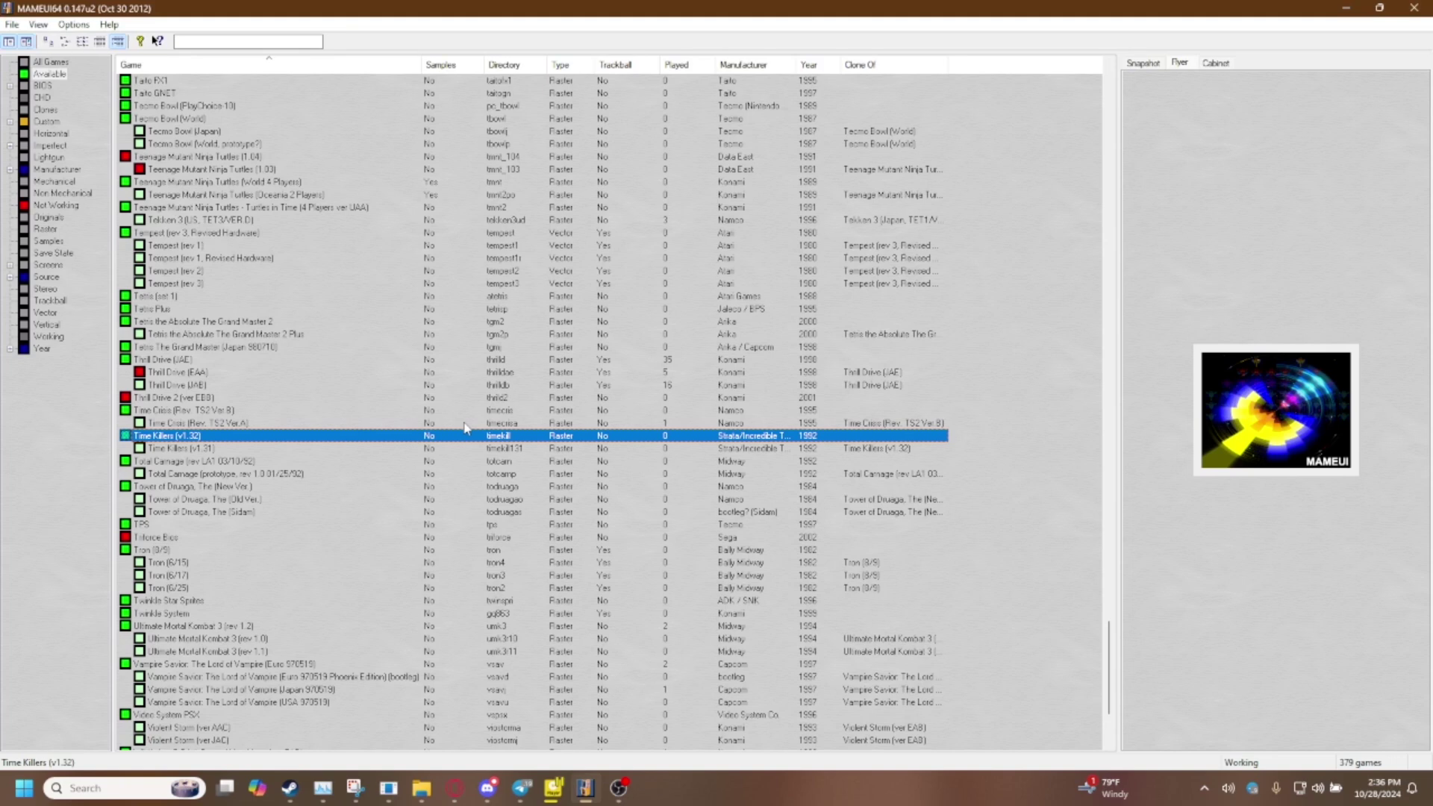
Step: Highlight the parent entry Thrill Drive (JAE) in the list of available games
key(Down)
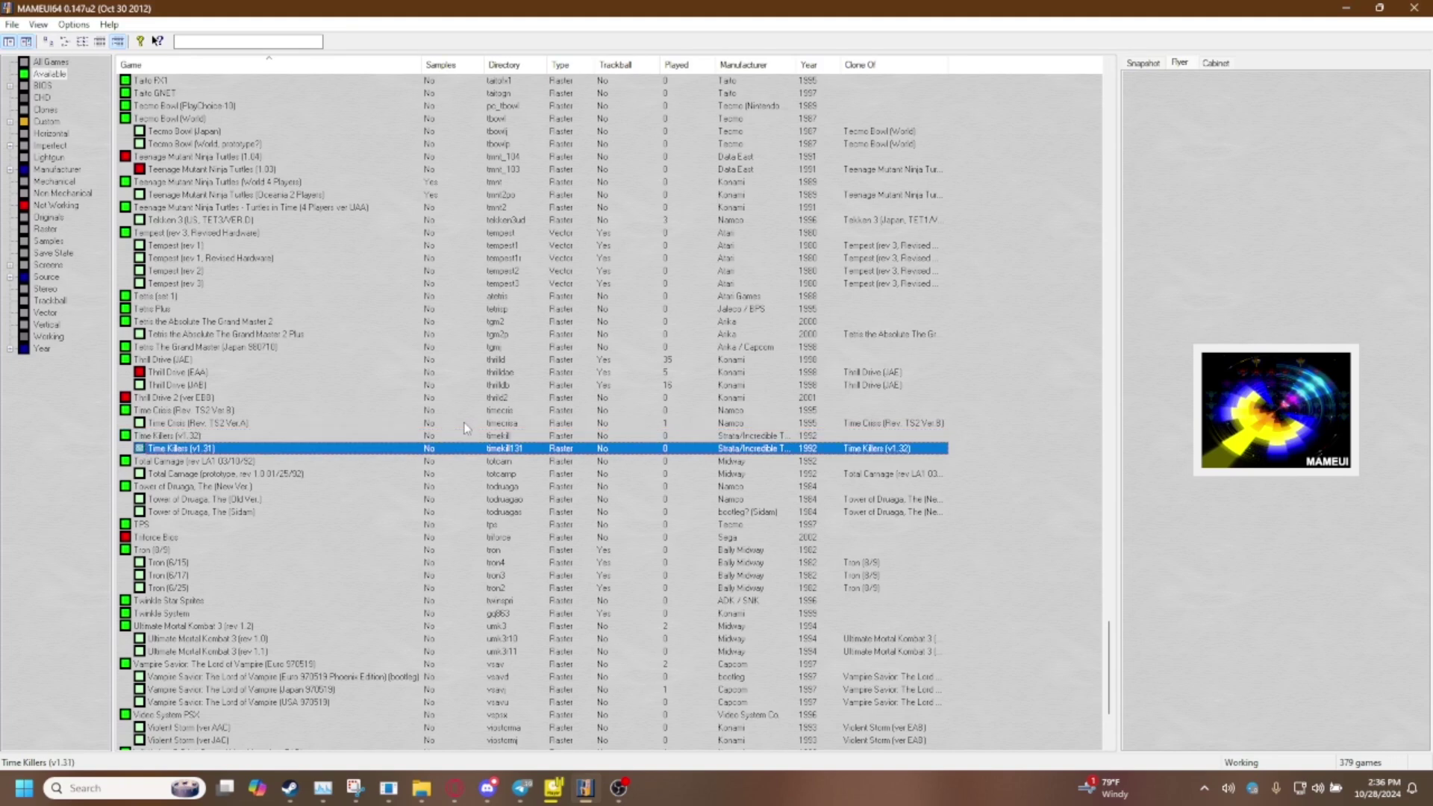
key(Up)
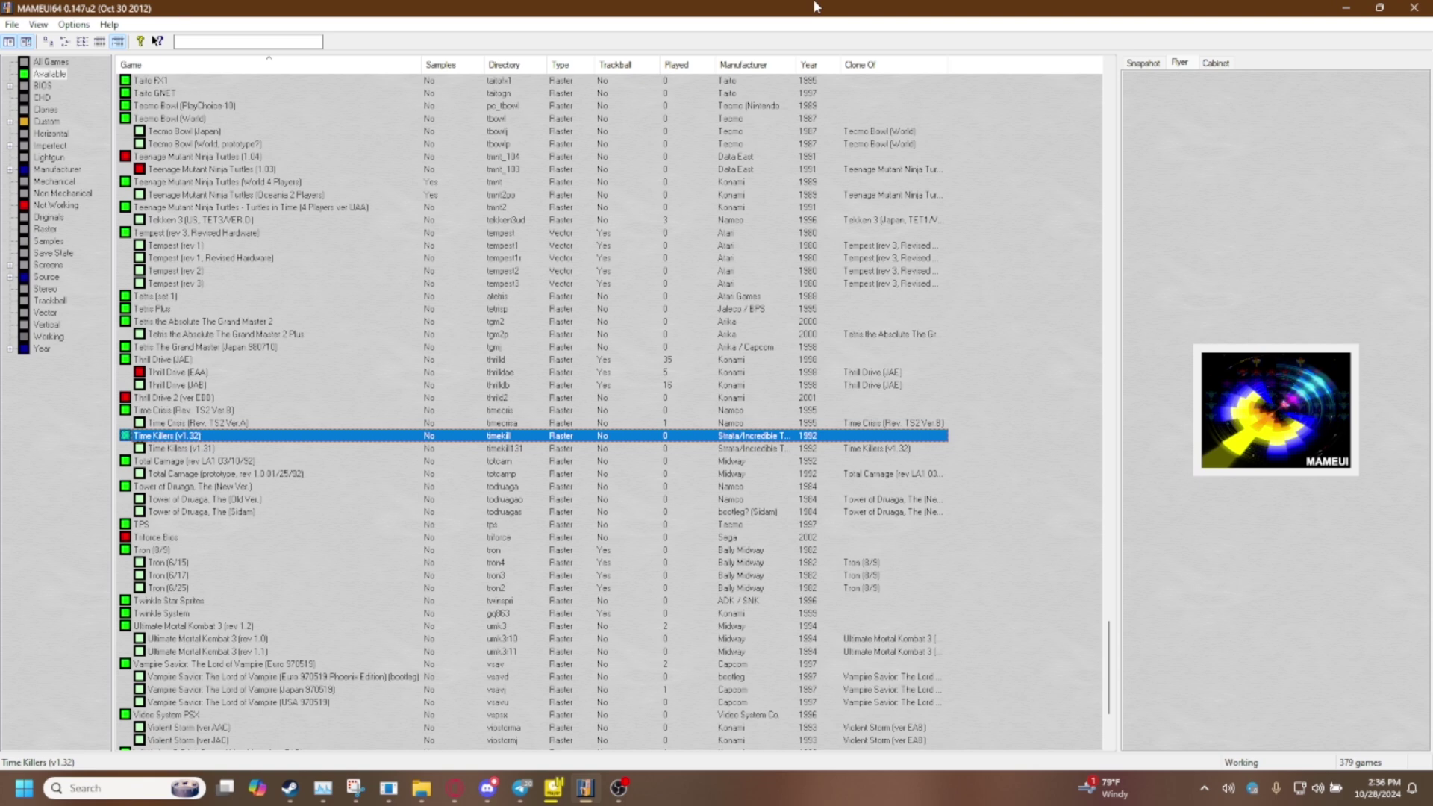
key(Up)
key(Up)
key(Up)
key(Up)
key(Up)
key(Up)
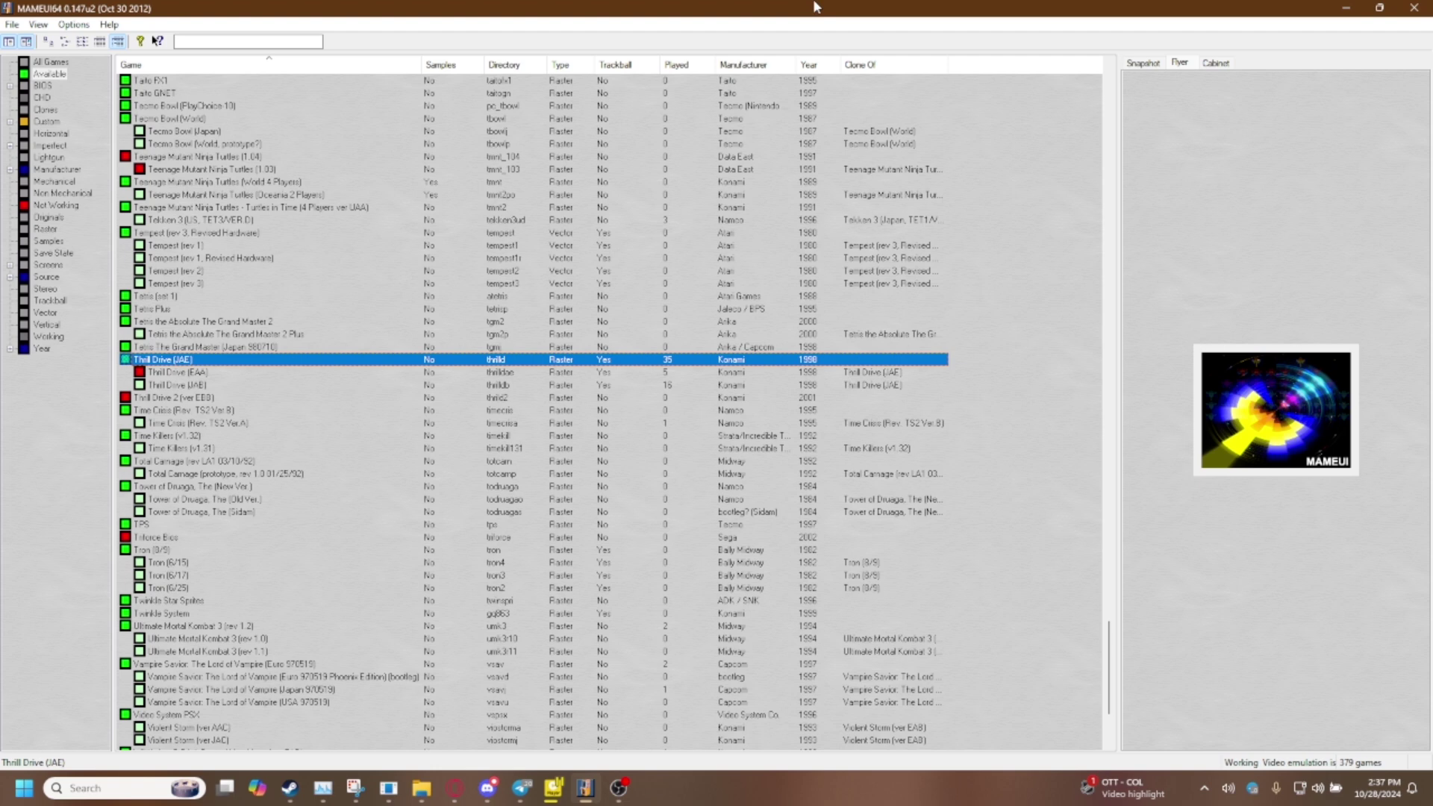
key(Down)
key(Up)
key(Up)
key(Up)
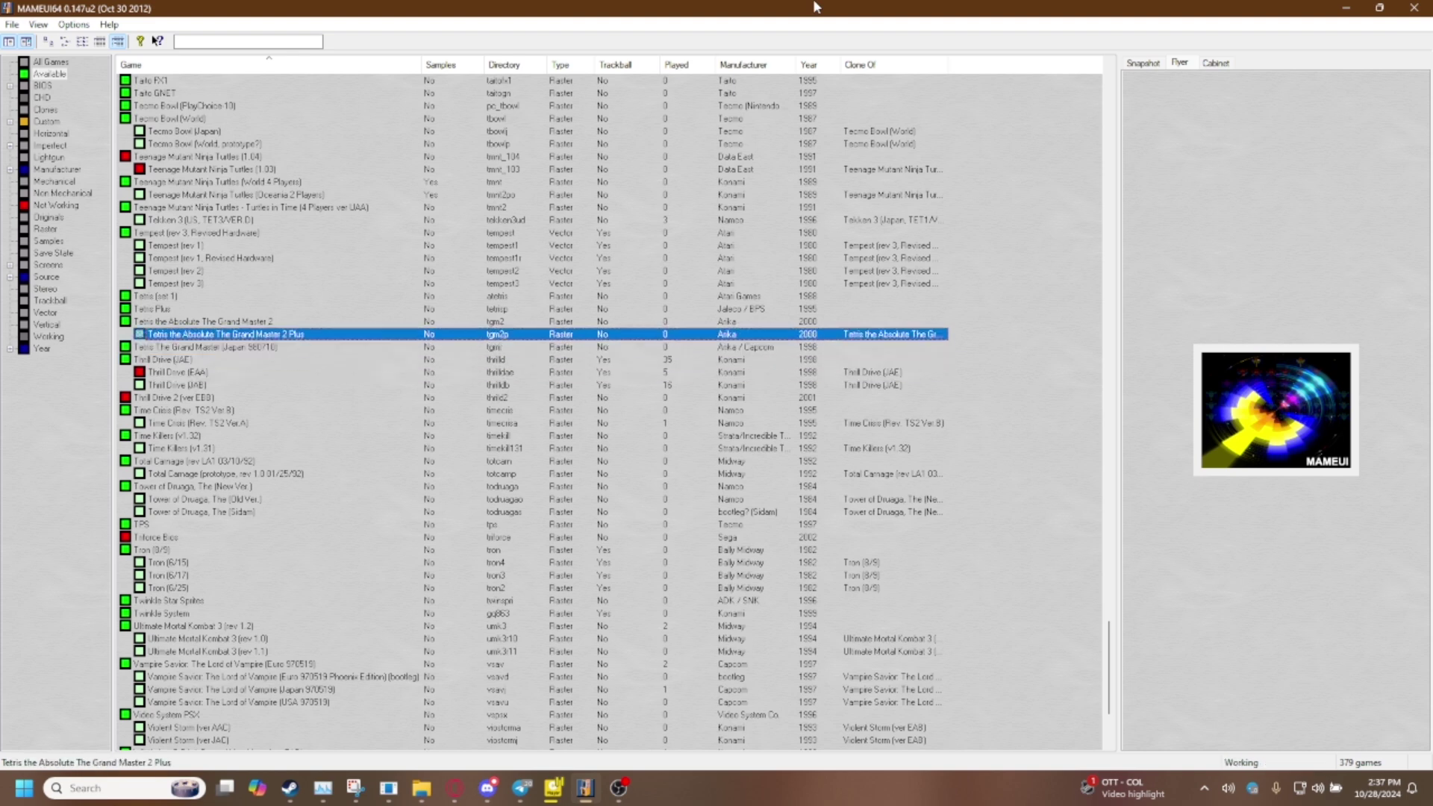
key(Down)
key(Down)
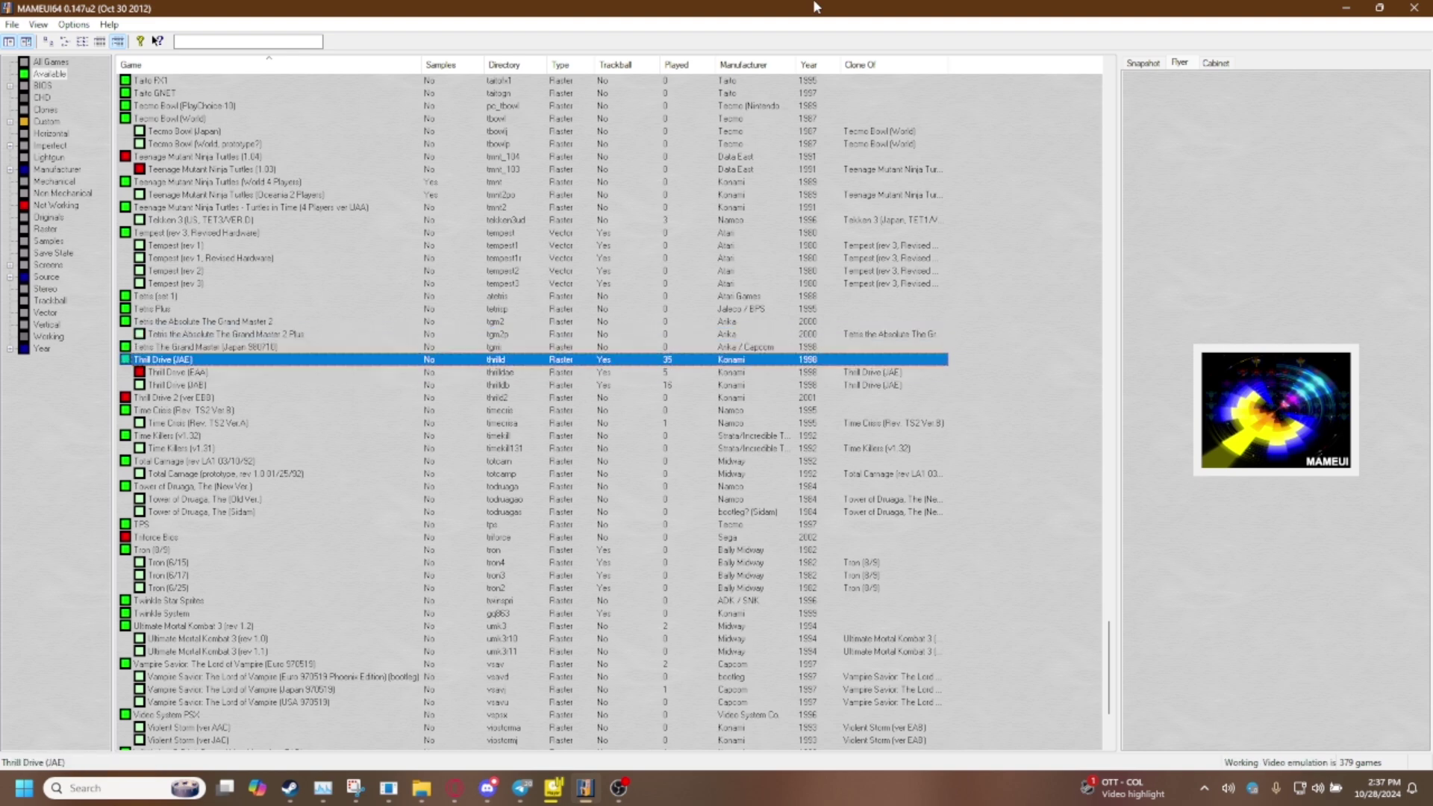
Step: Launch the Thrill Drive (JAB) clone from the game list
key(Down)
key(Down)
key(Up)
key(Up)
double_click(581, 384)
Step: Open the Input (this Game) settings for the running Thrill Drive (JAB) game
key(Tab)
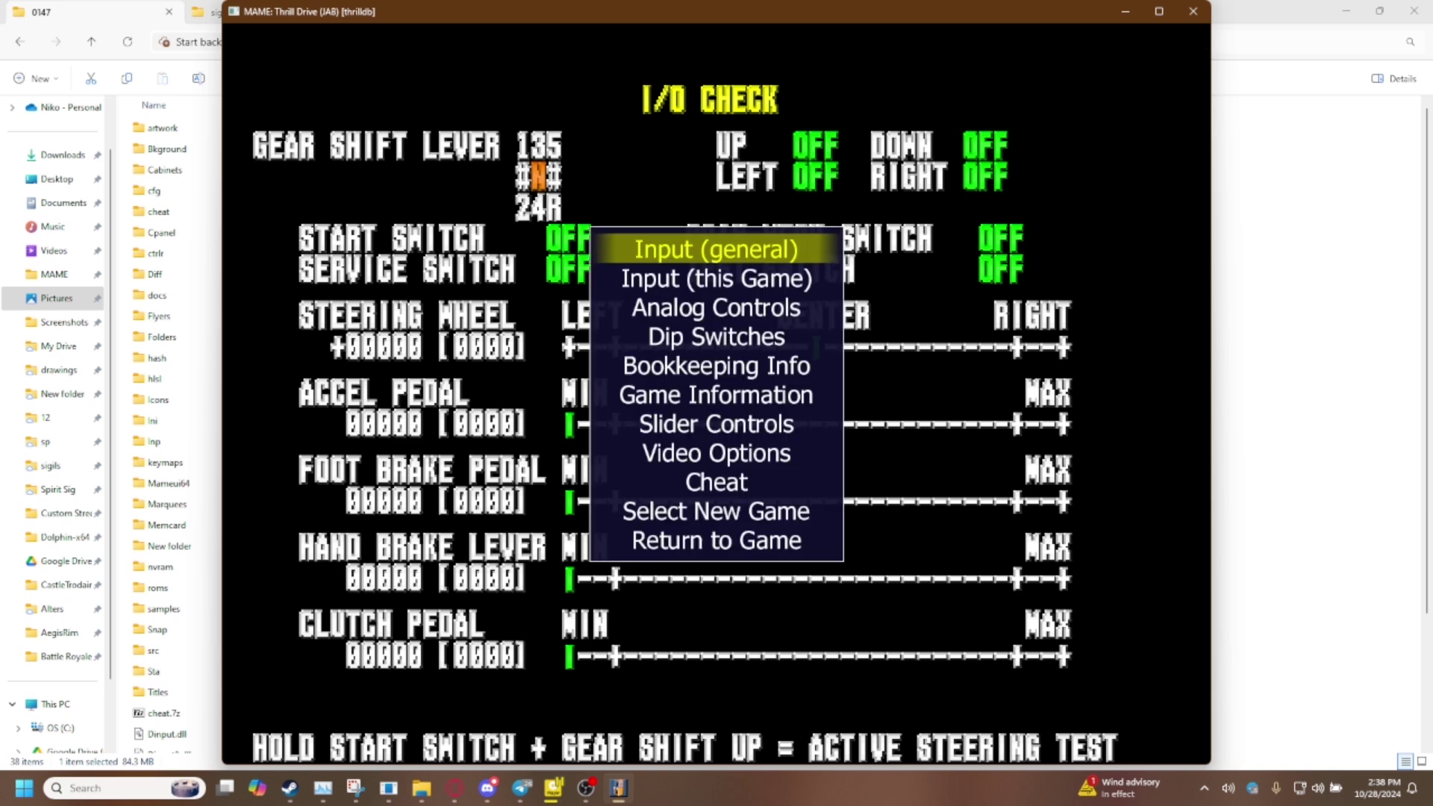
key(Down)
key(Up)
key(Down)
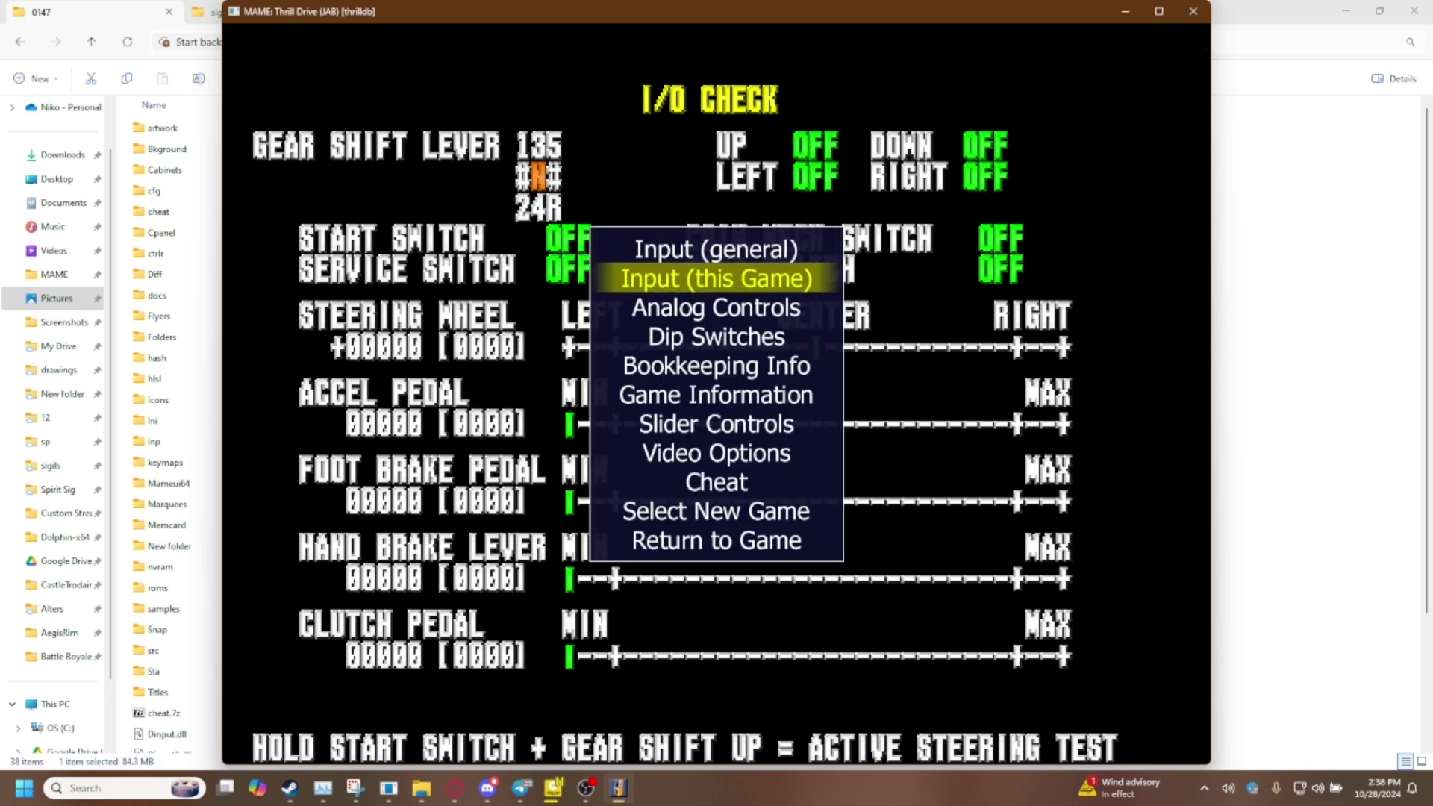
key(Up)
key(Down)
key(Return)
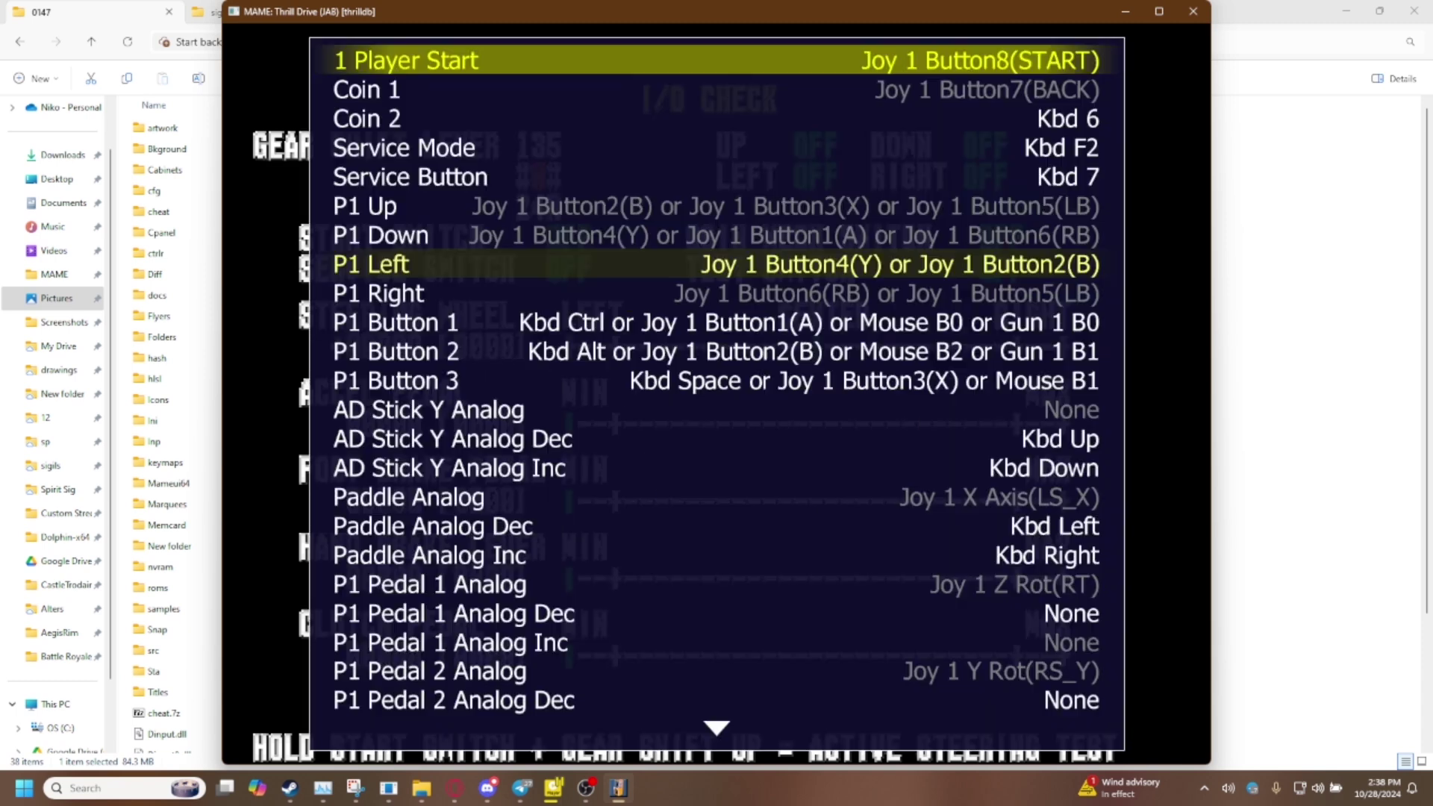
Step: Examine the assignments for Service Mode, Service Button and P1 Up in the game's input list
key(Down)
key(Down)
key(Down)
key(Down)
key(Down)
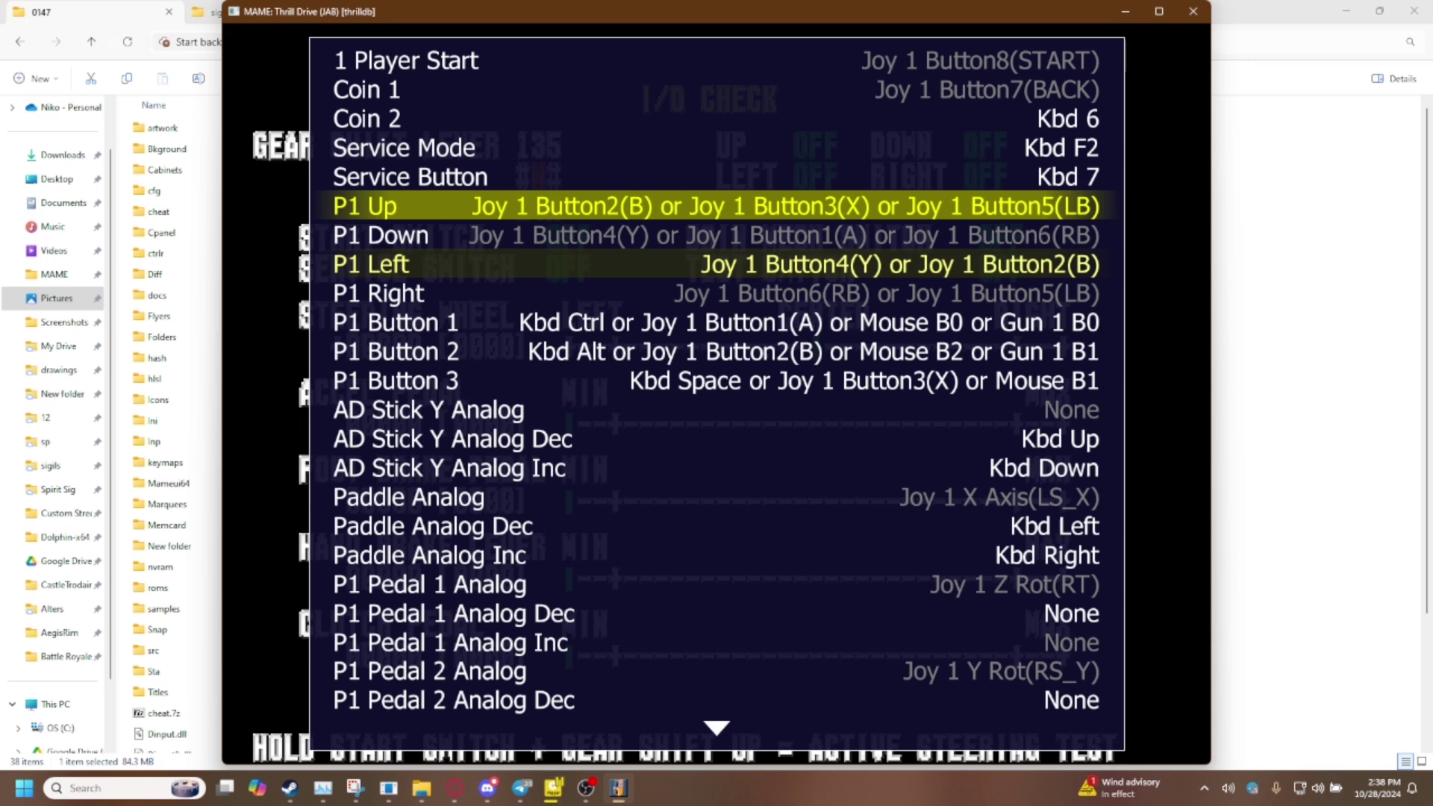
key(Up)
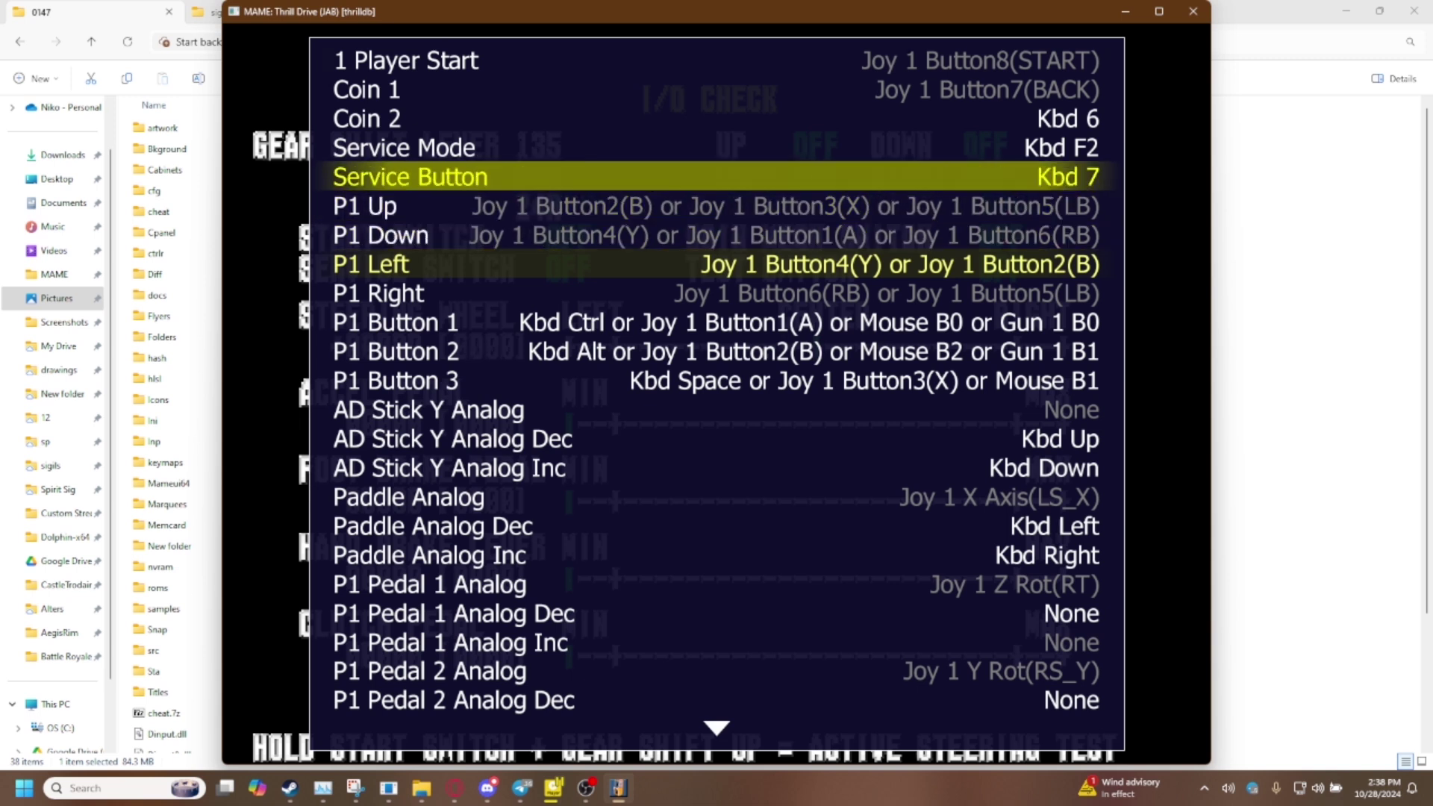
key(Up)
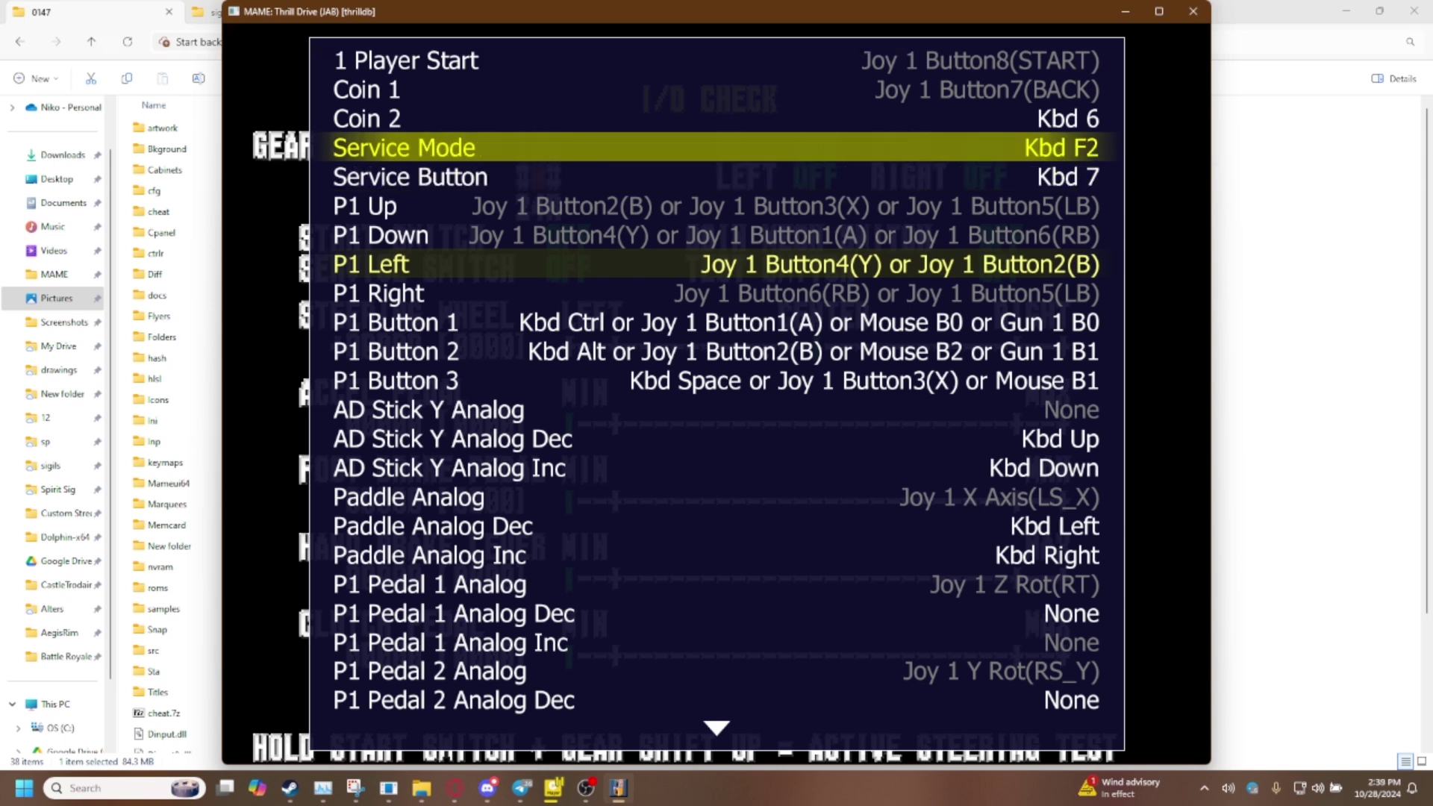
key(Down)
key(Down)
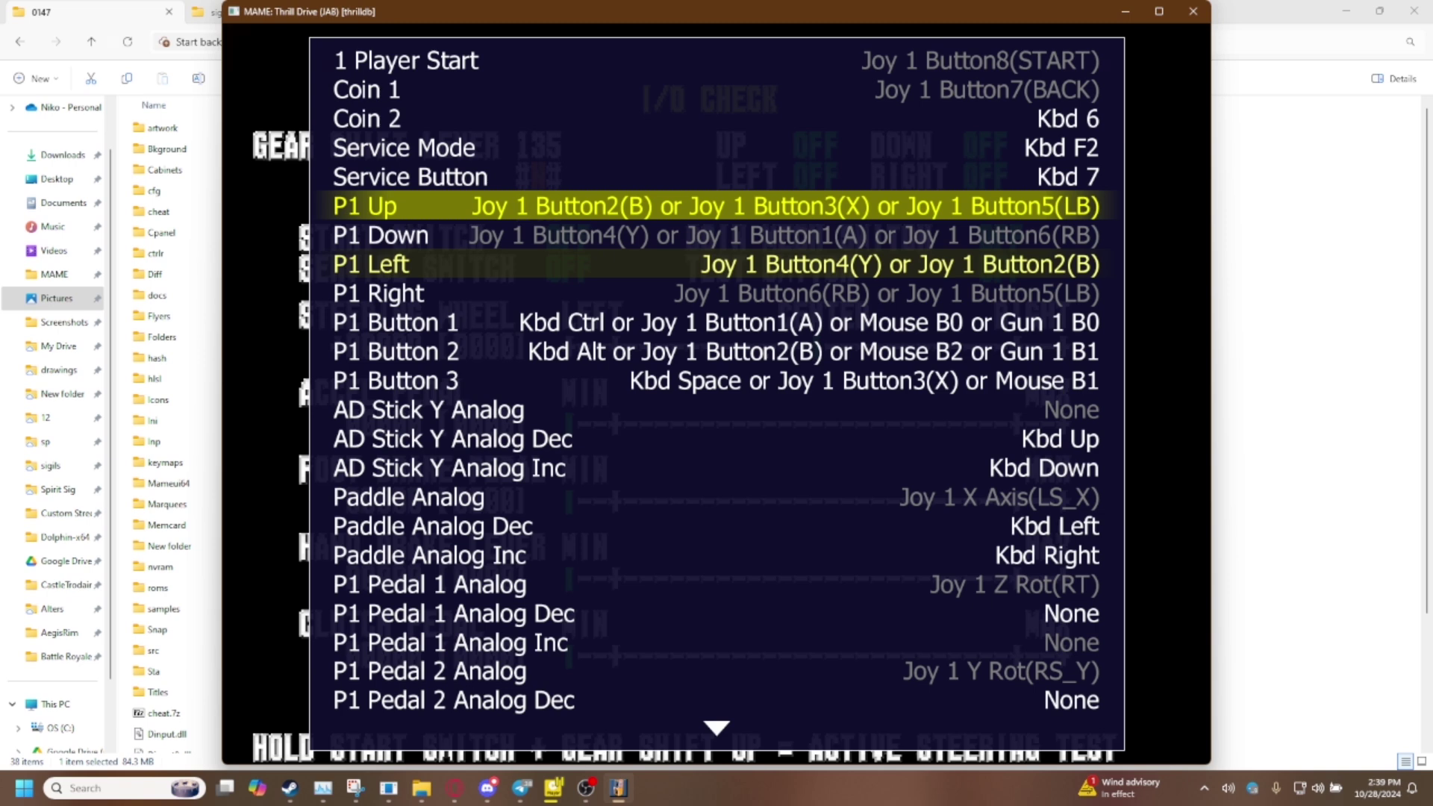
Step: Test the P1 Up assignment on the I/O Check screen by shifting the lever into gears 3, 5 and 1
key(Tab)
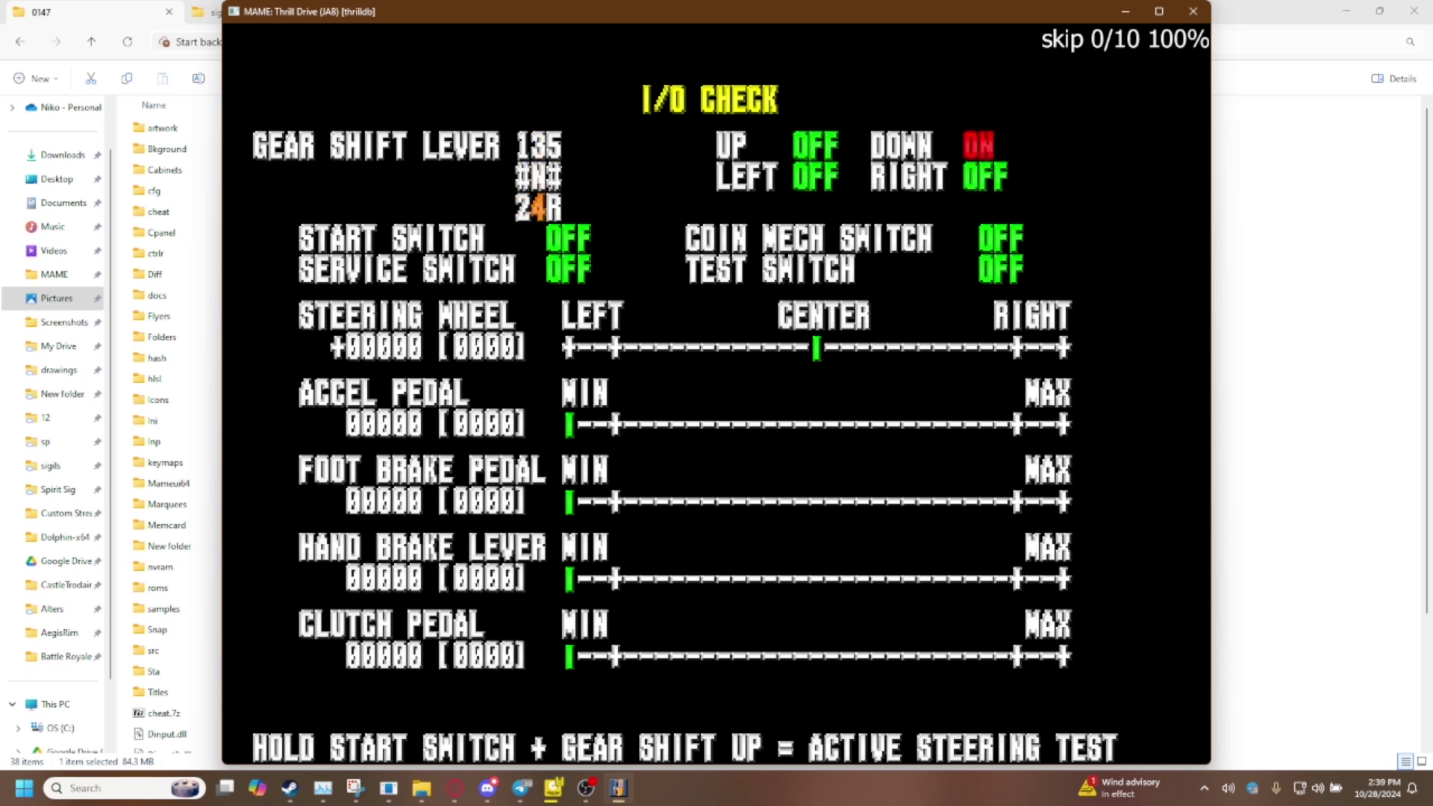
key(Tab)
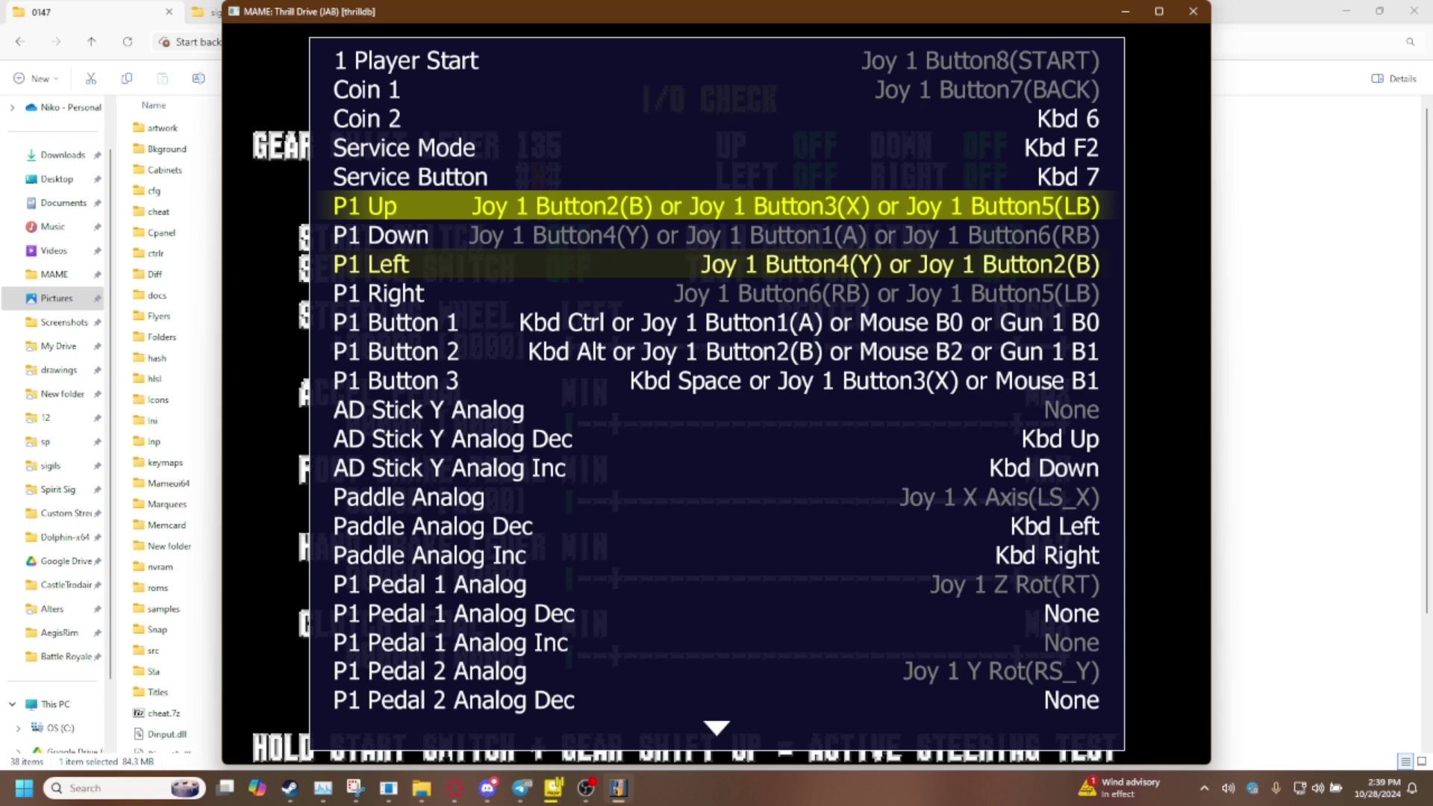
key(Tab)
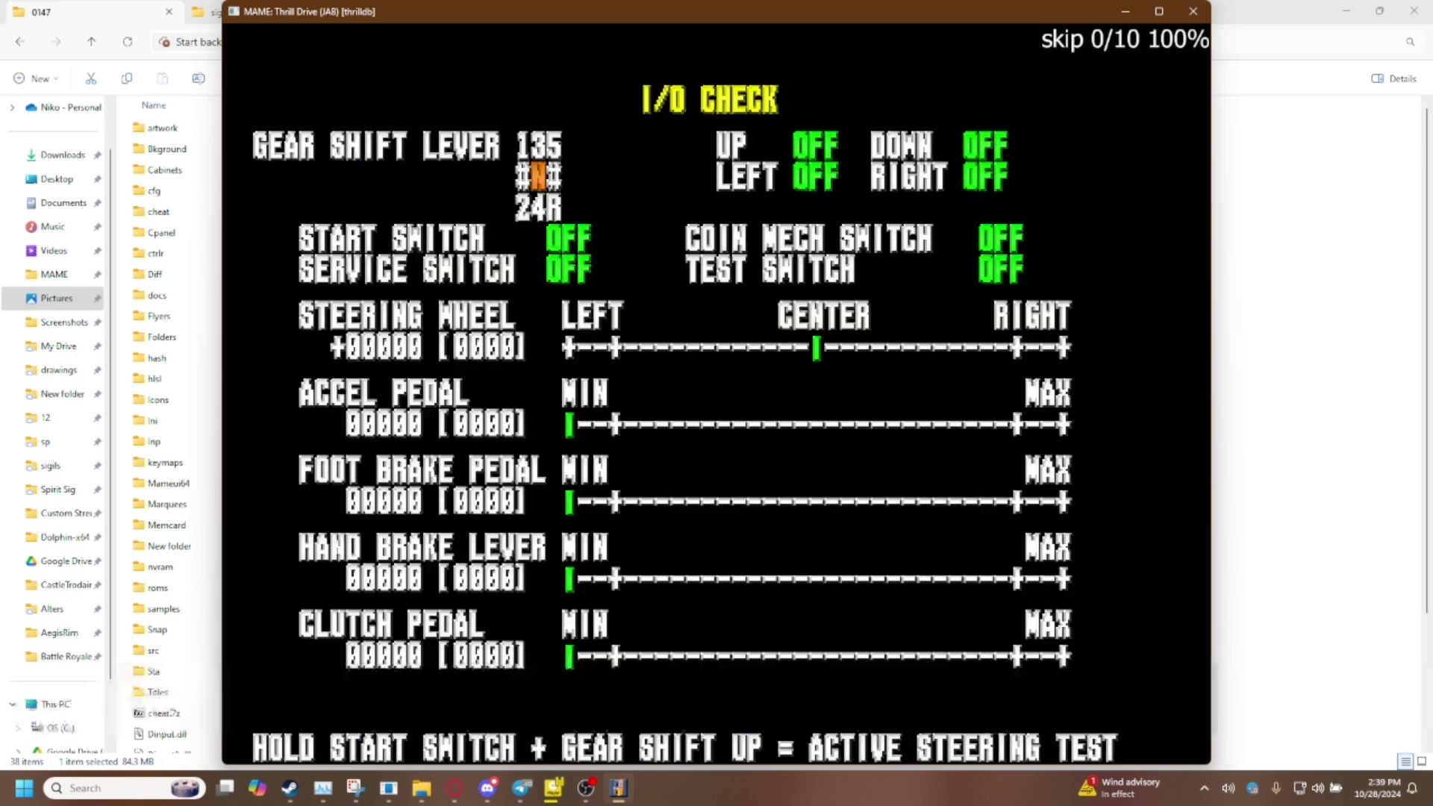
key(Tab)
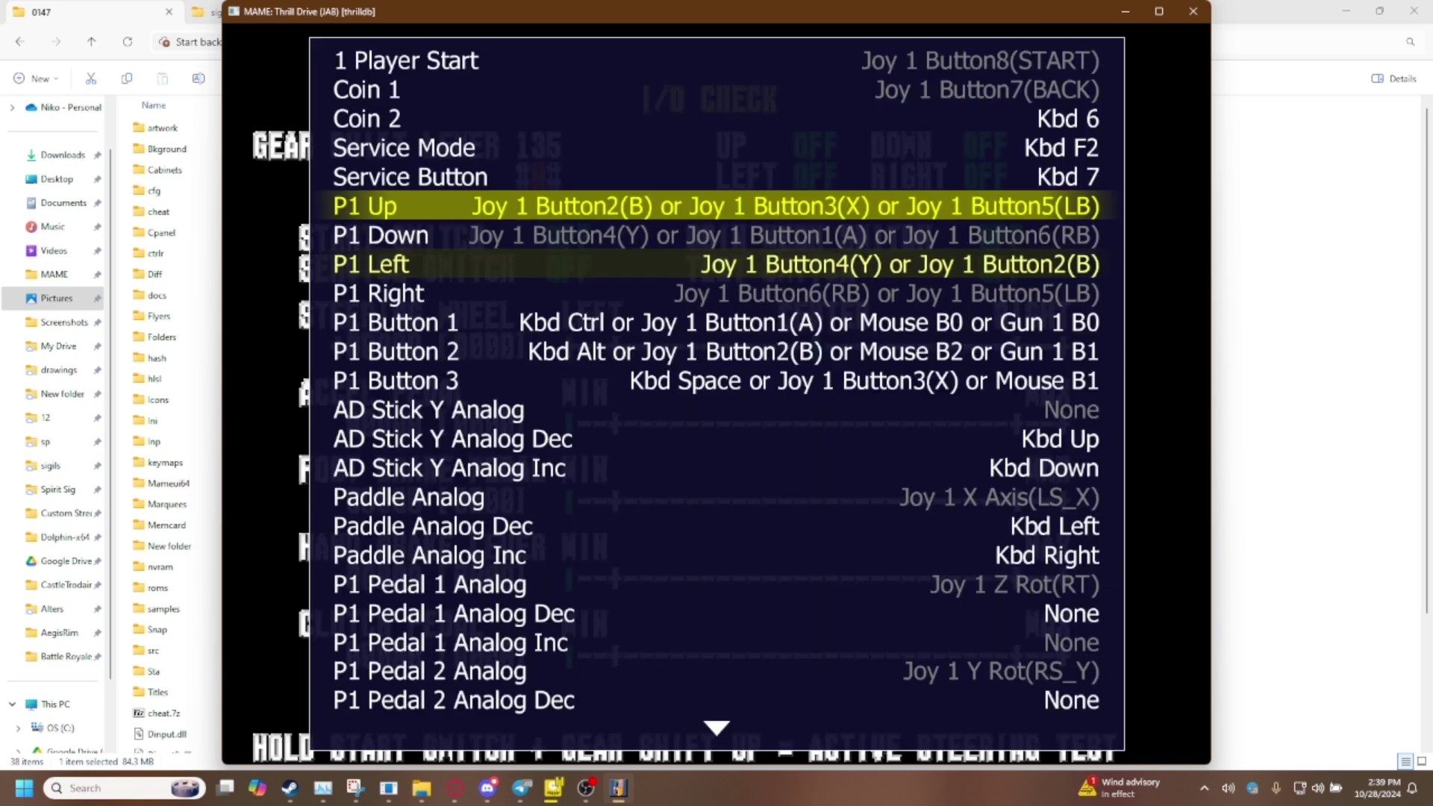
key(Tab)
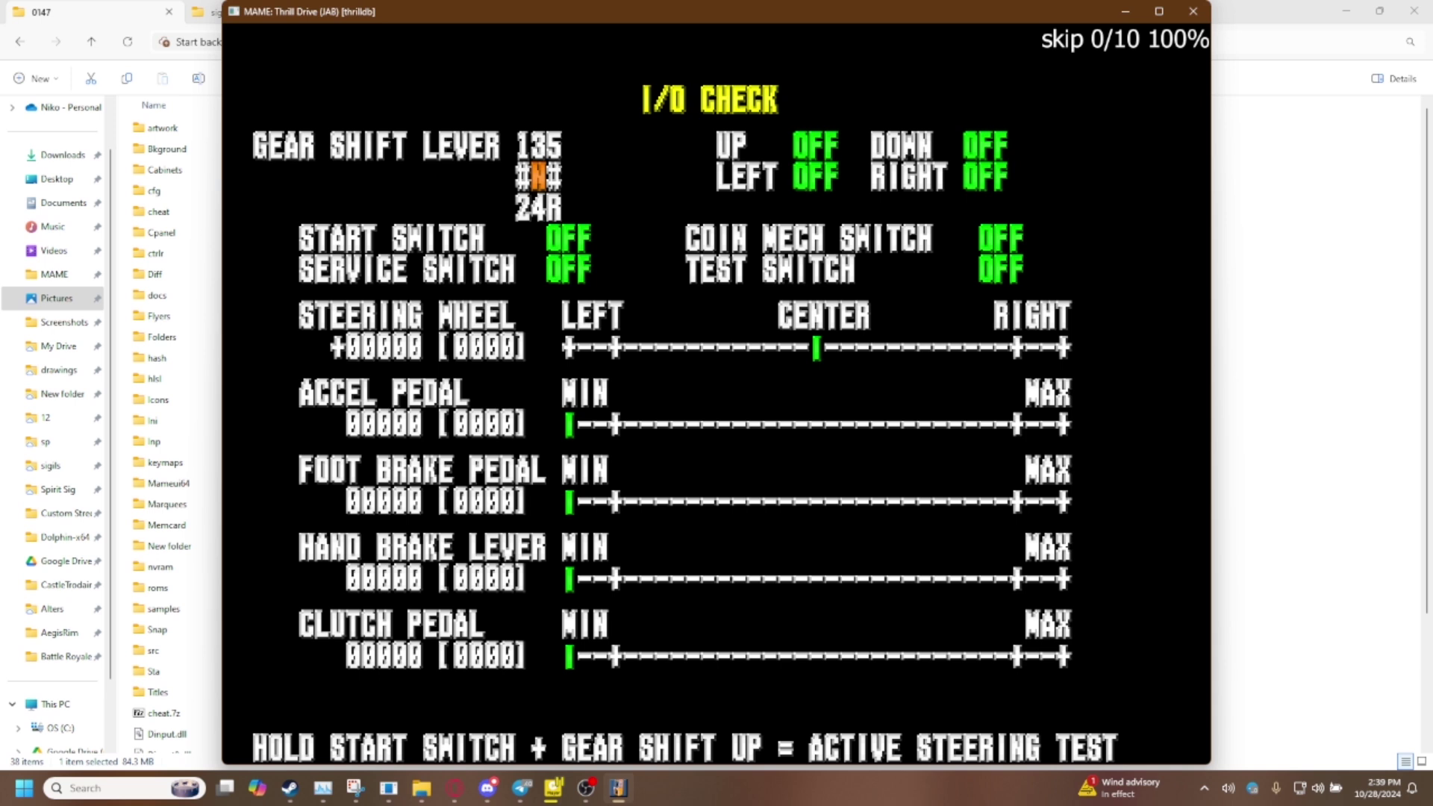
key(Up)
key(Left)
key(Left)
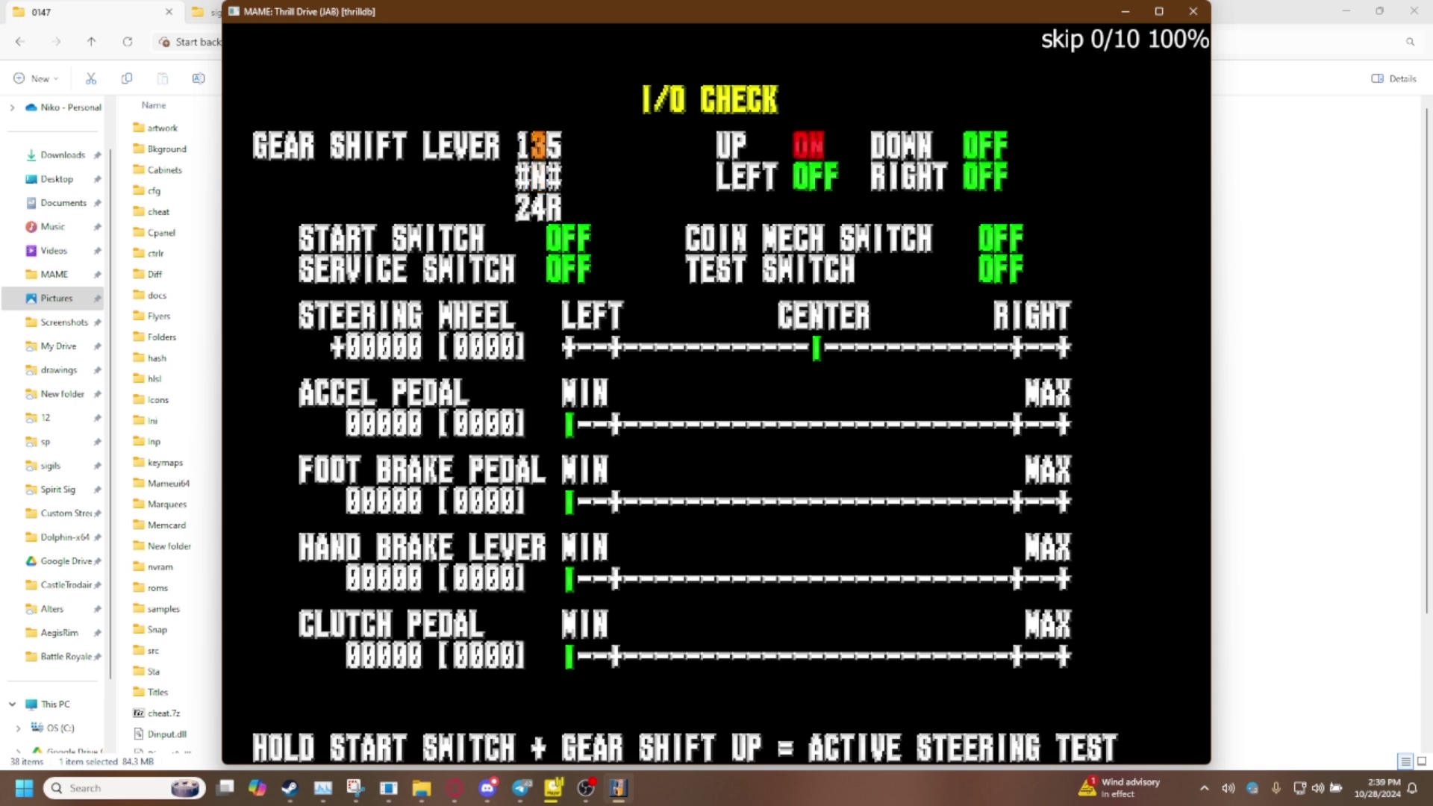
key(Up)
key(Right)
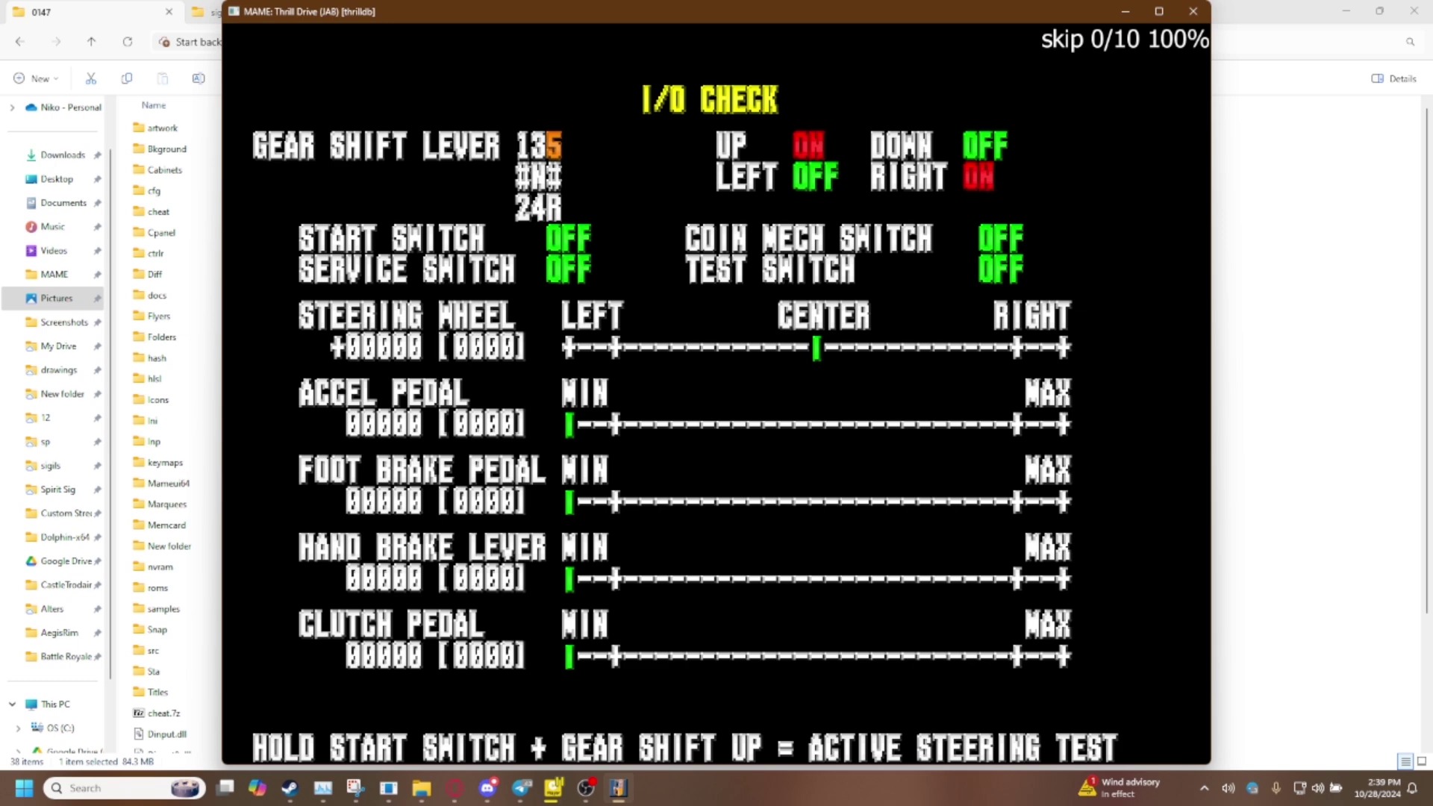
key(Up)
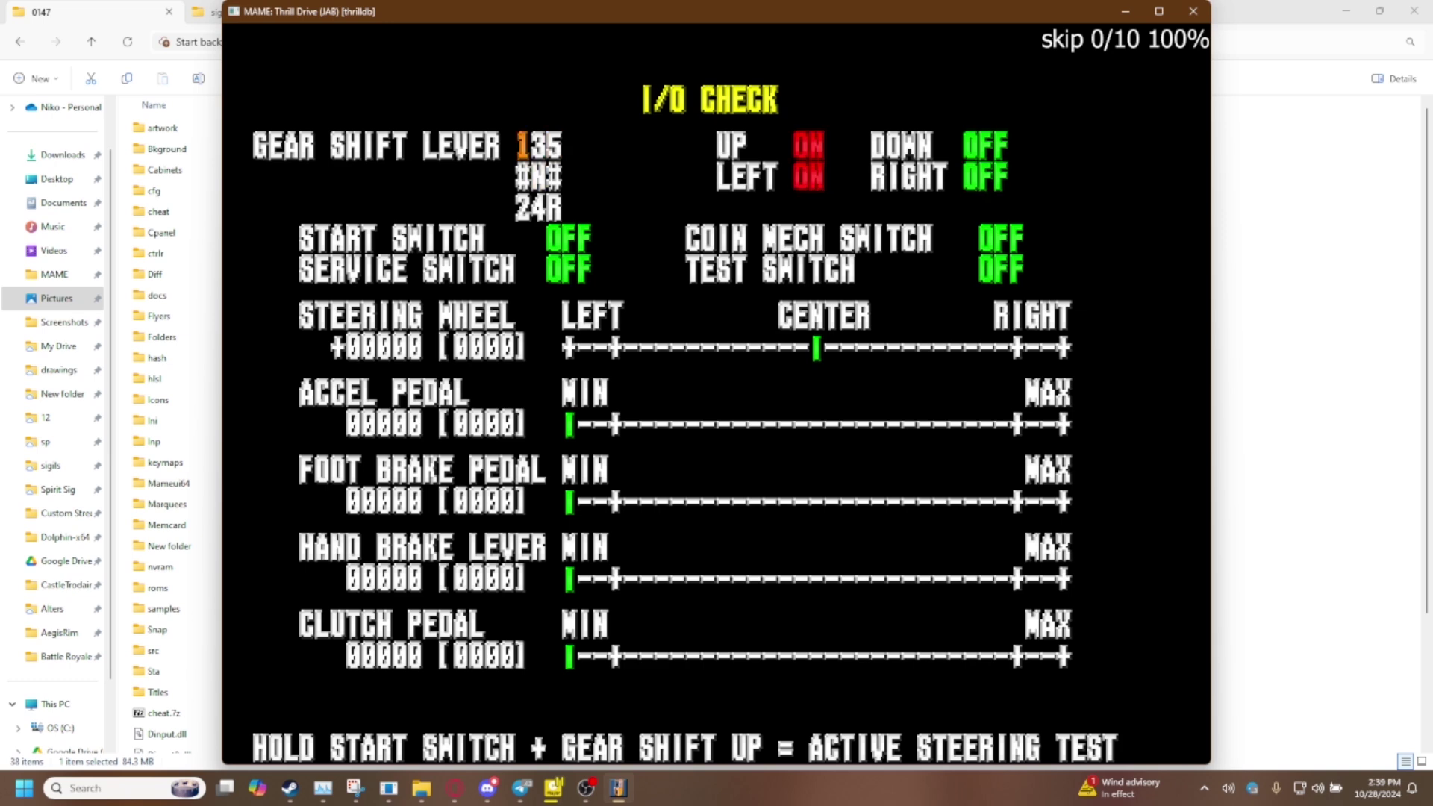
key(Right)
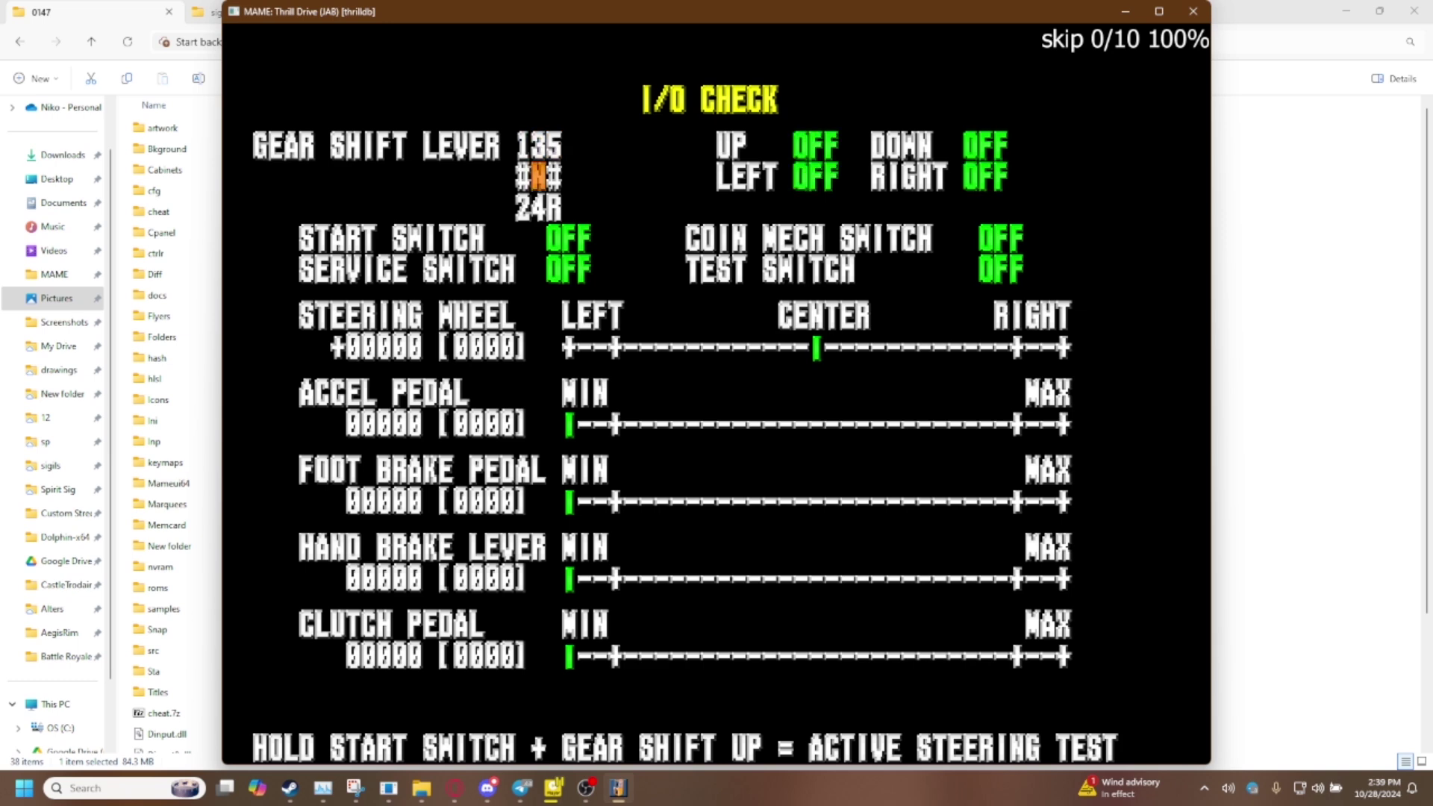
Step: Review the P1 Down assignment and test it on the I/O Check screen by shifting into gears 2 and R
key(Tab)
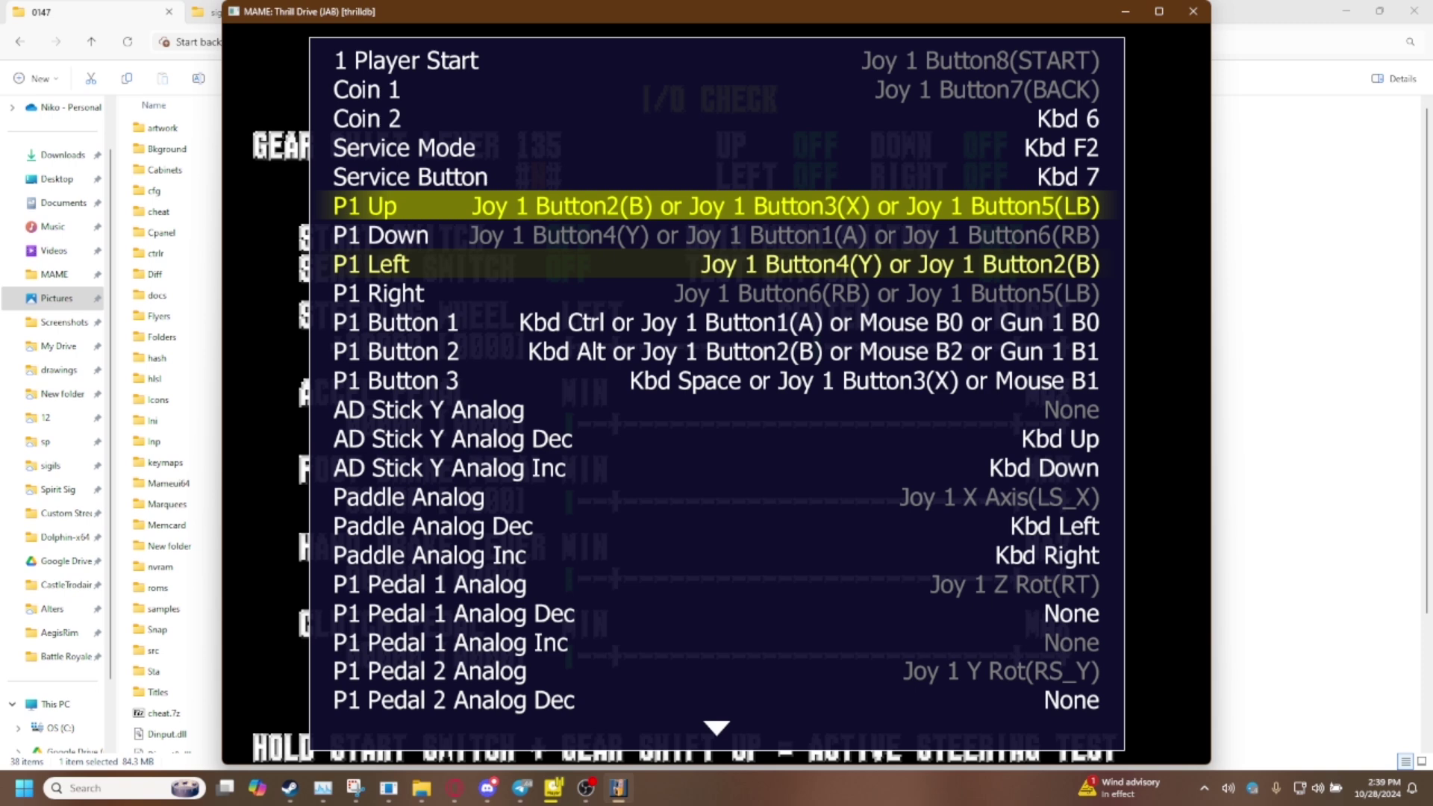
key(Down)
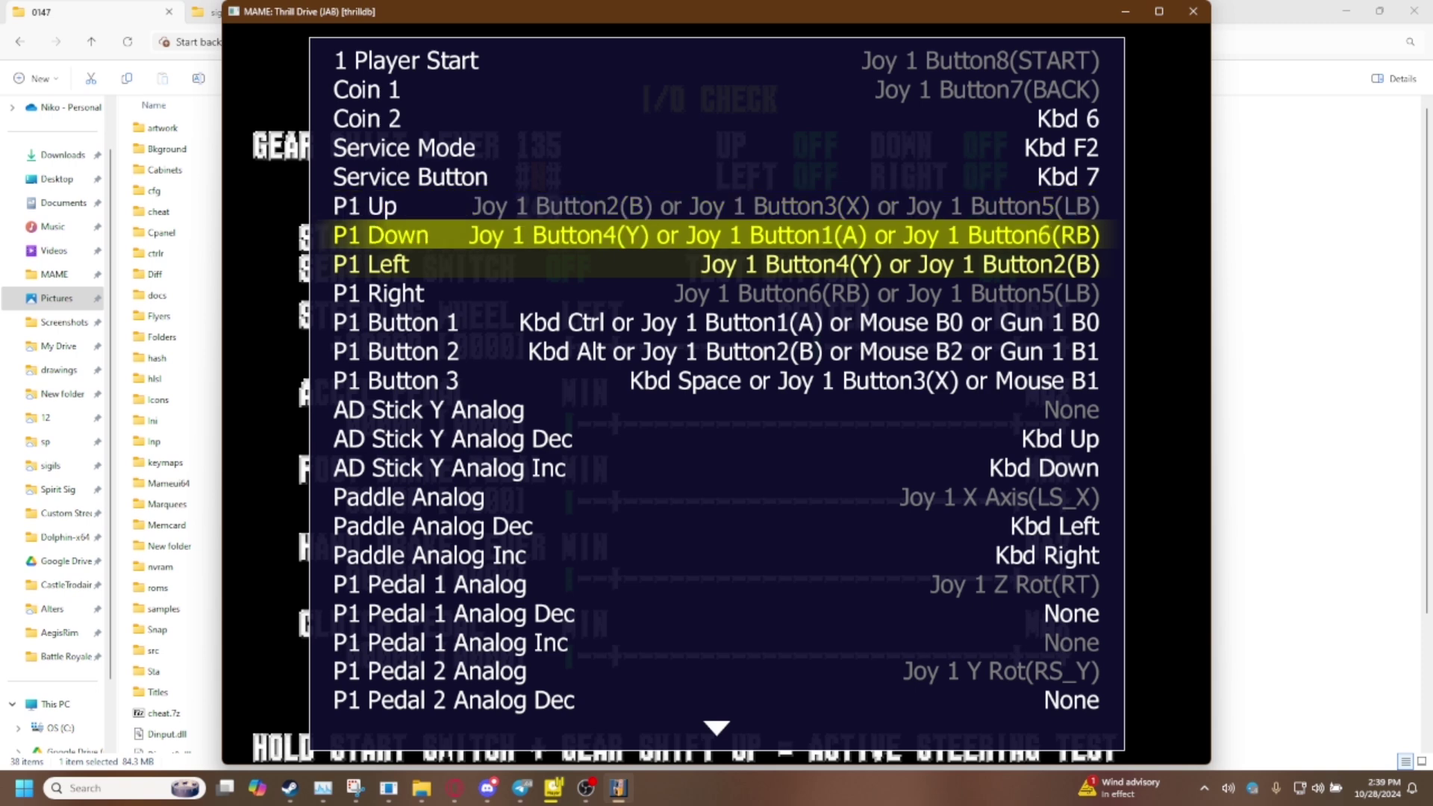
key(Tab)
key(Down)
key(Left)
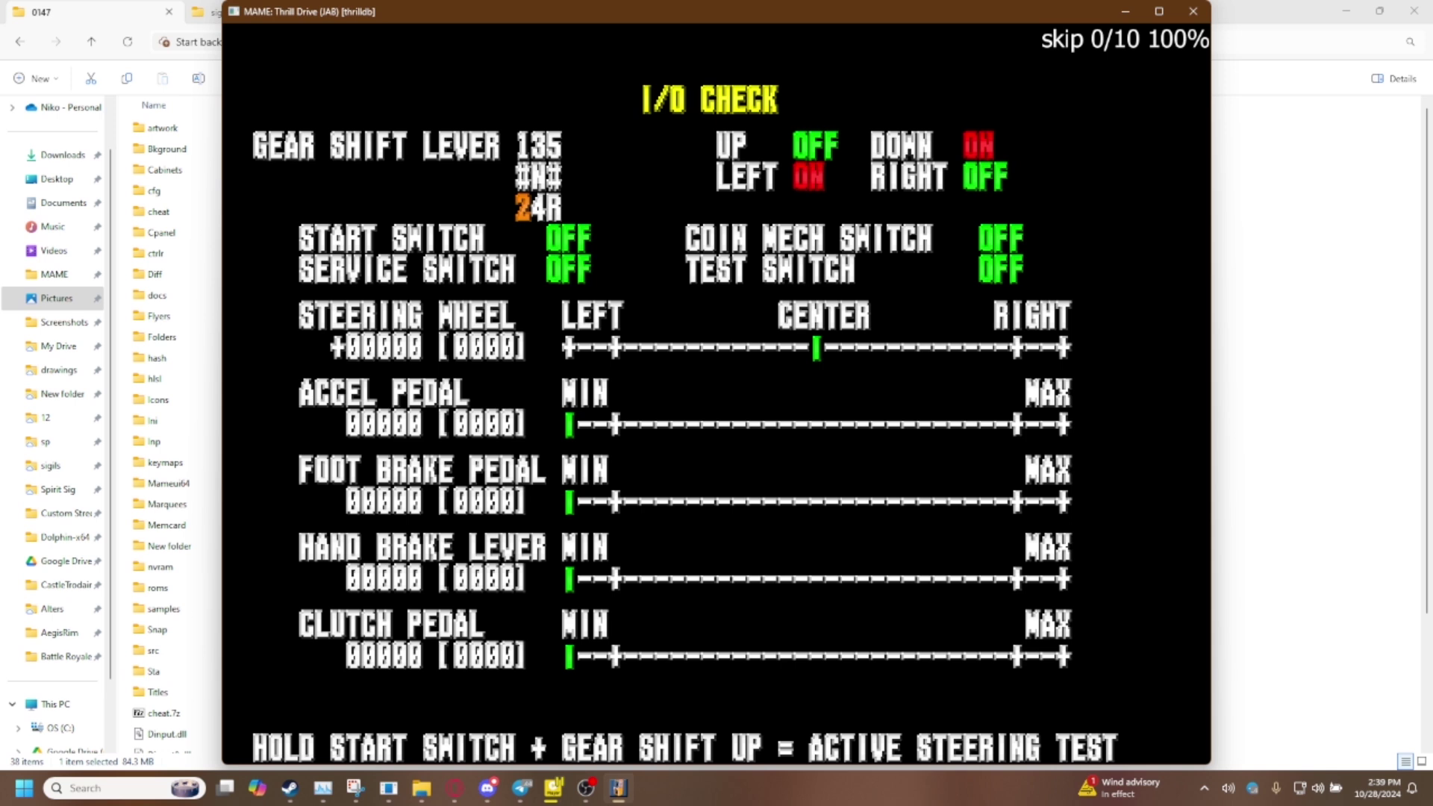
key(Right)
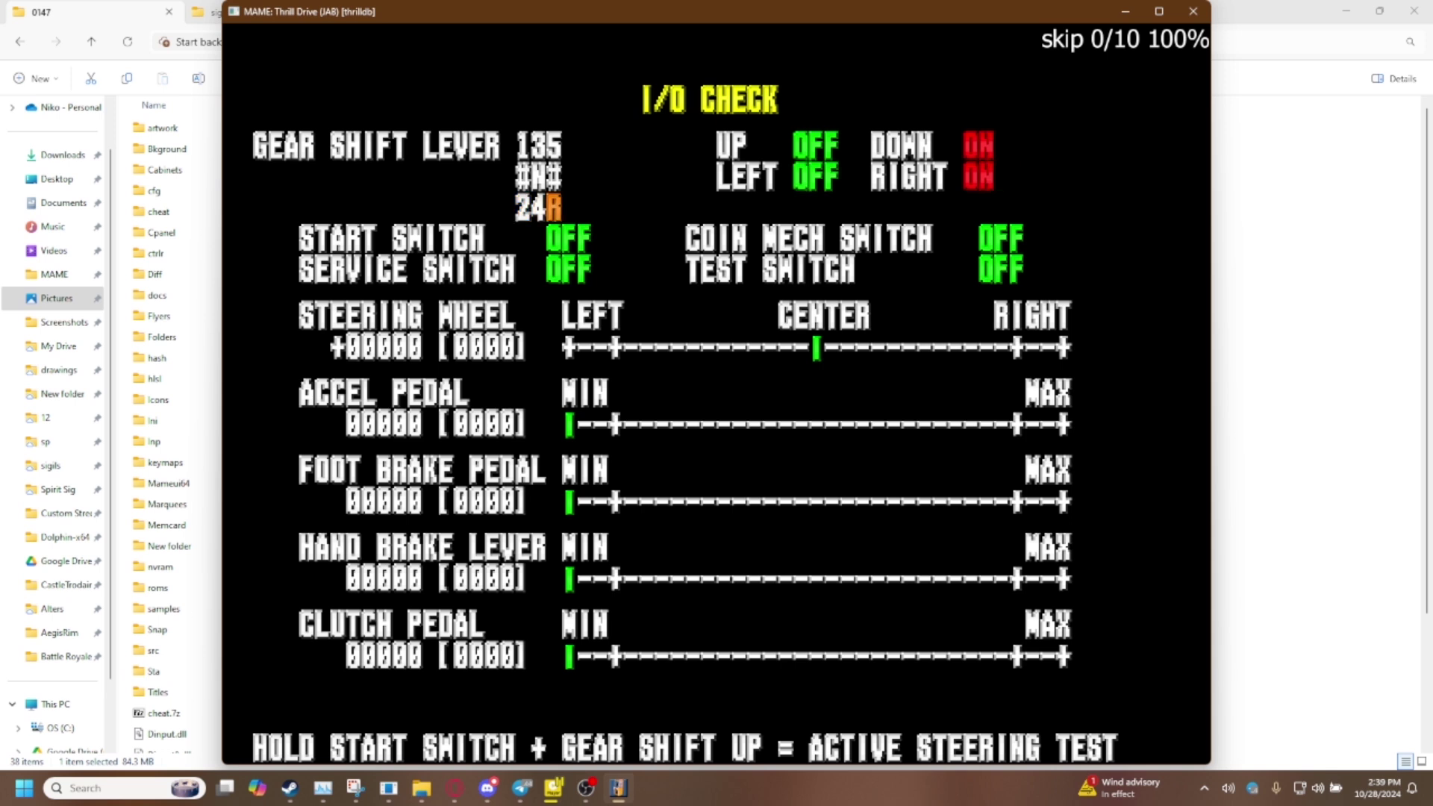
key(Up)
key(Left)
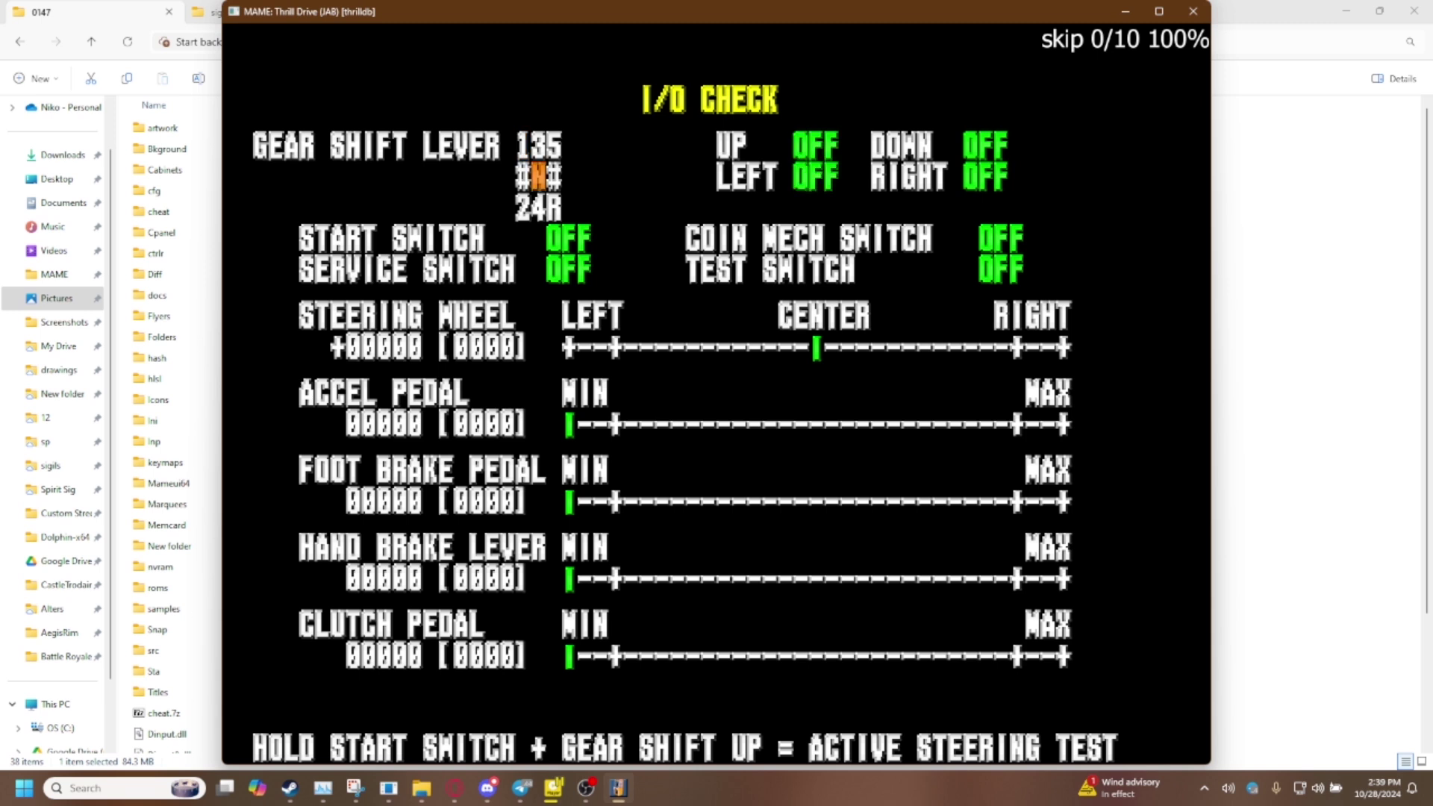
Step: Run the gear shift lever through the upper and lower positions on the I/O Check screen, from gear 5 to R
key(Up)
key(Right)
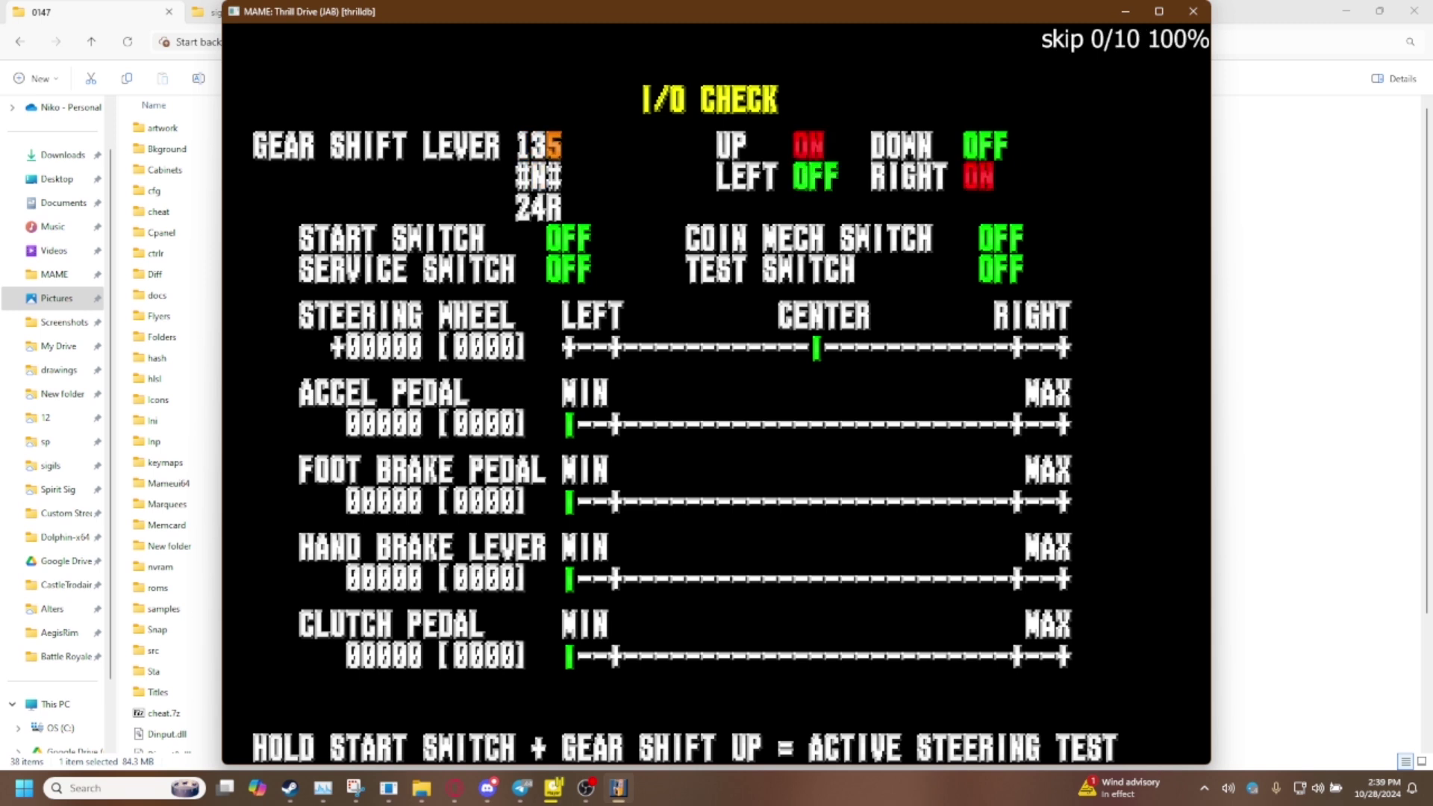
key(Down)
key(Left)
key(Down)
key(Left)
key(Down)
key(Right)
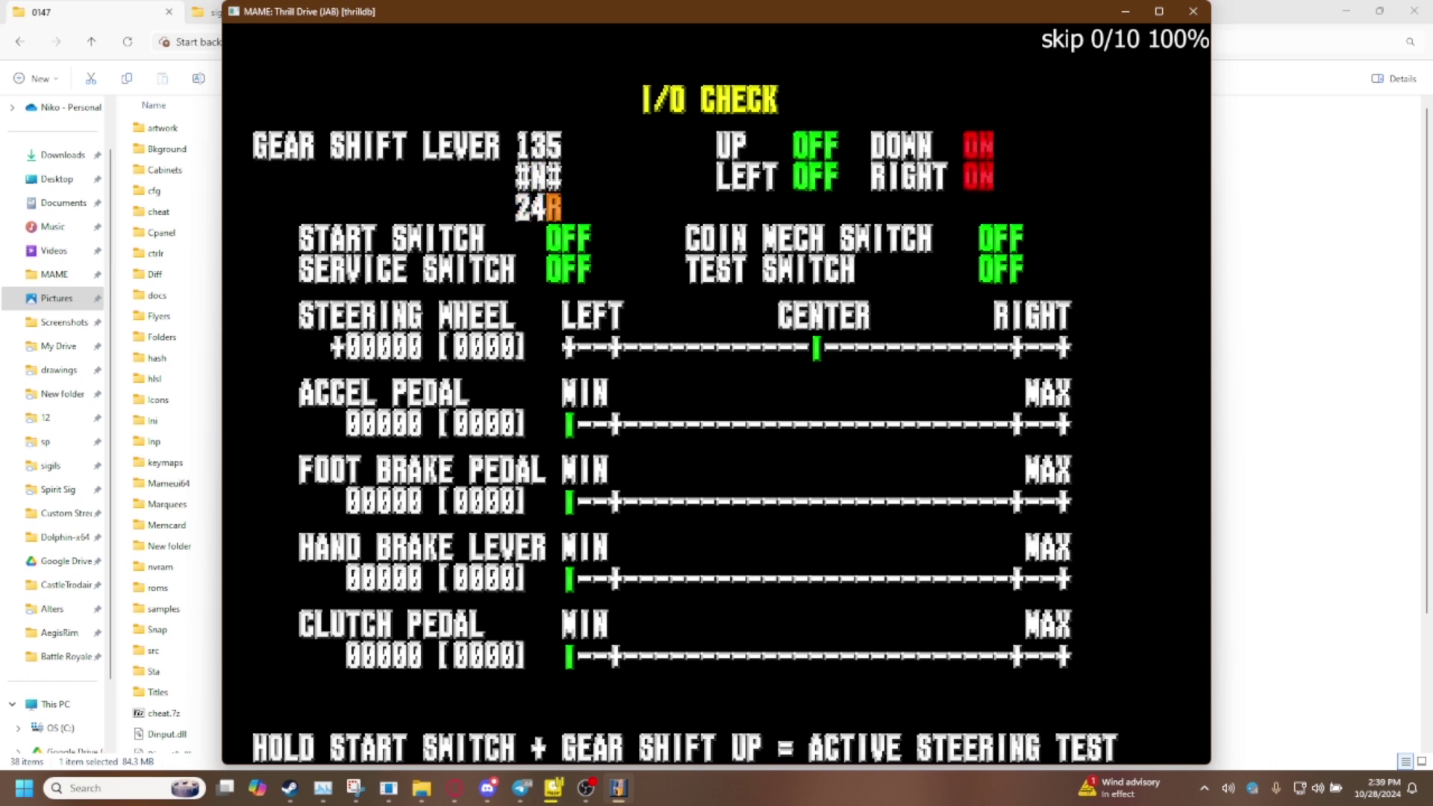
Step: Review the P1 Left assignment and test it on the I/O Check screen with gear 2
key(Tab)
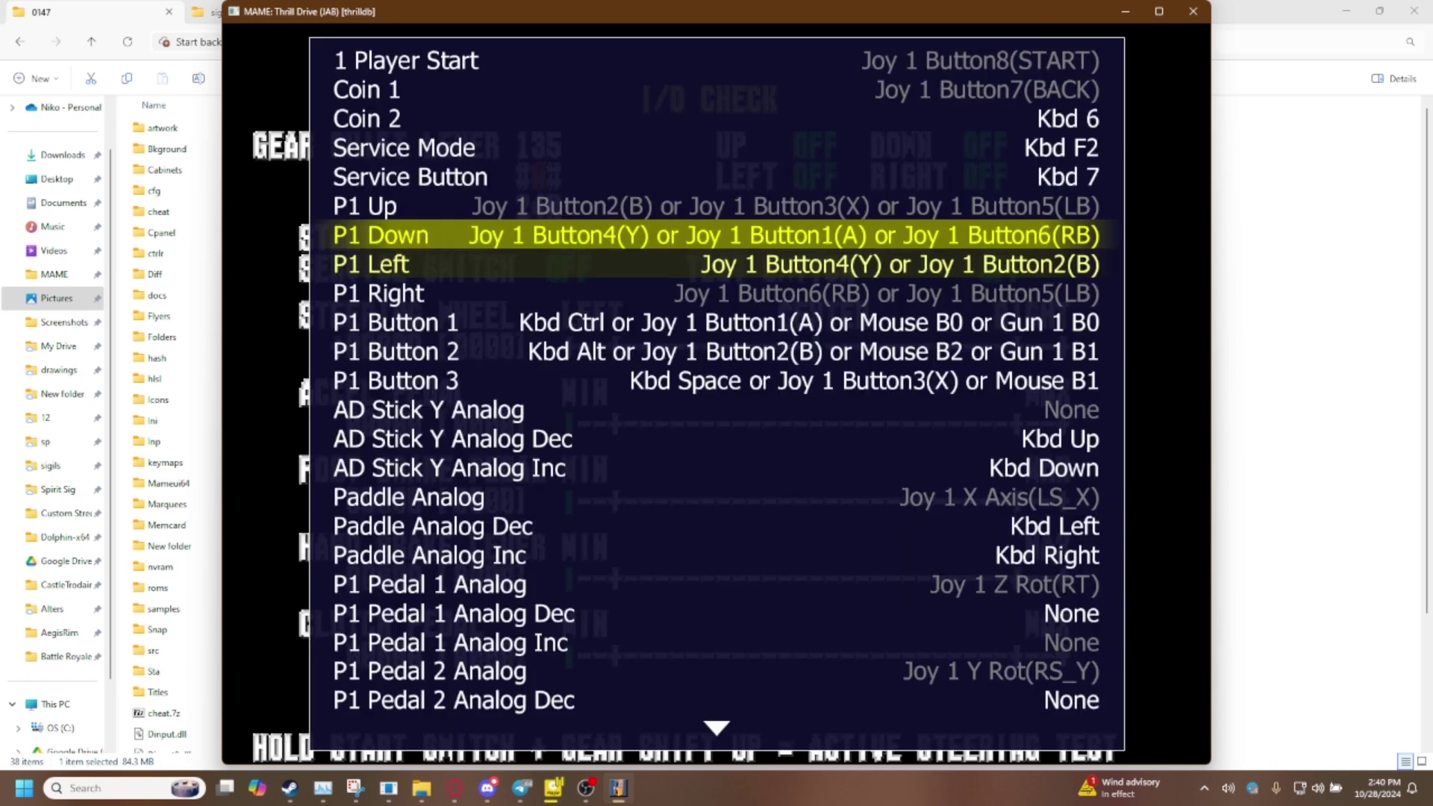
key(Down)
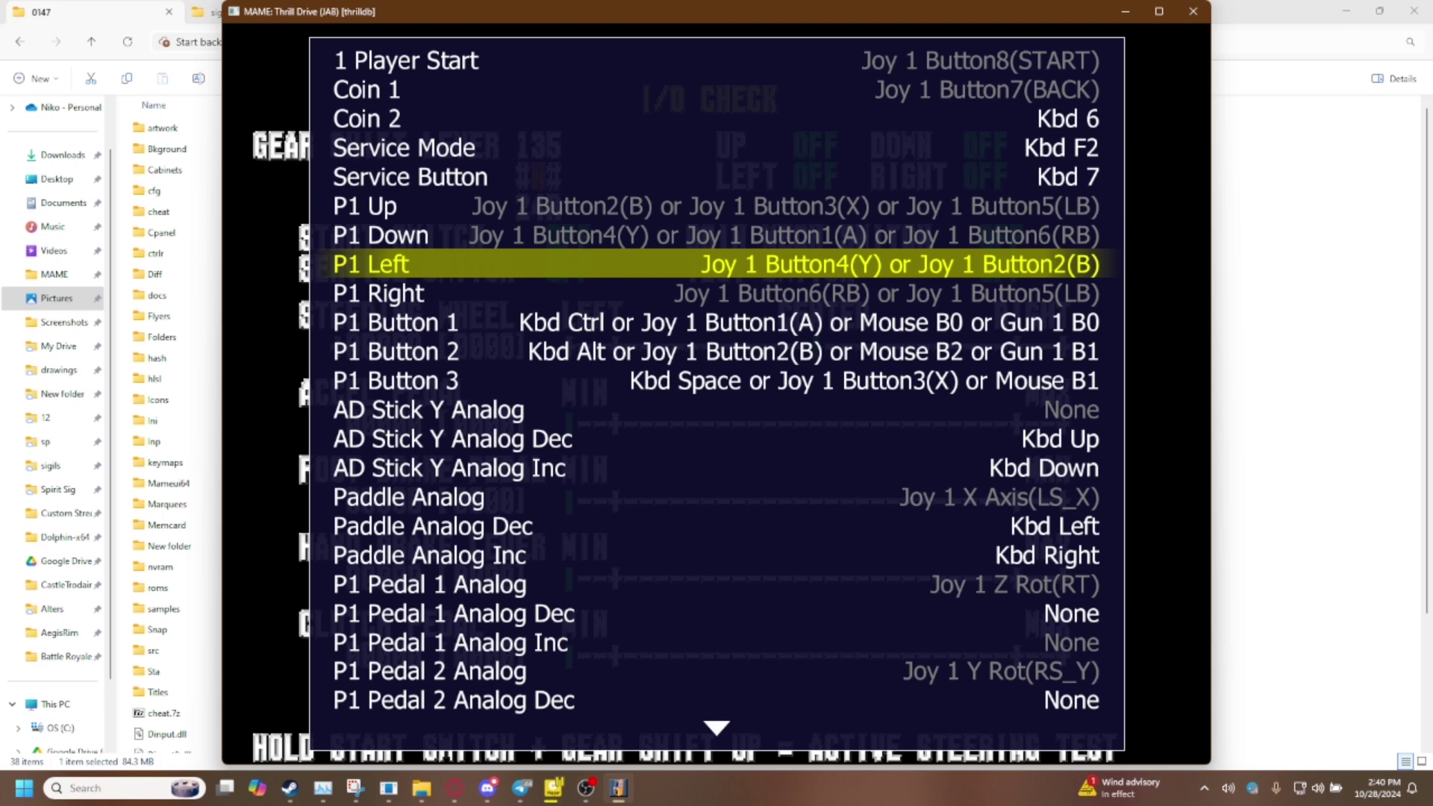
key(Tab)
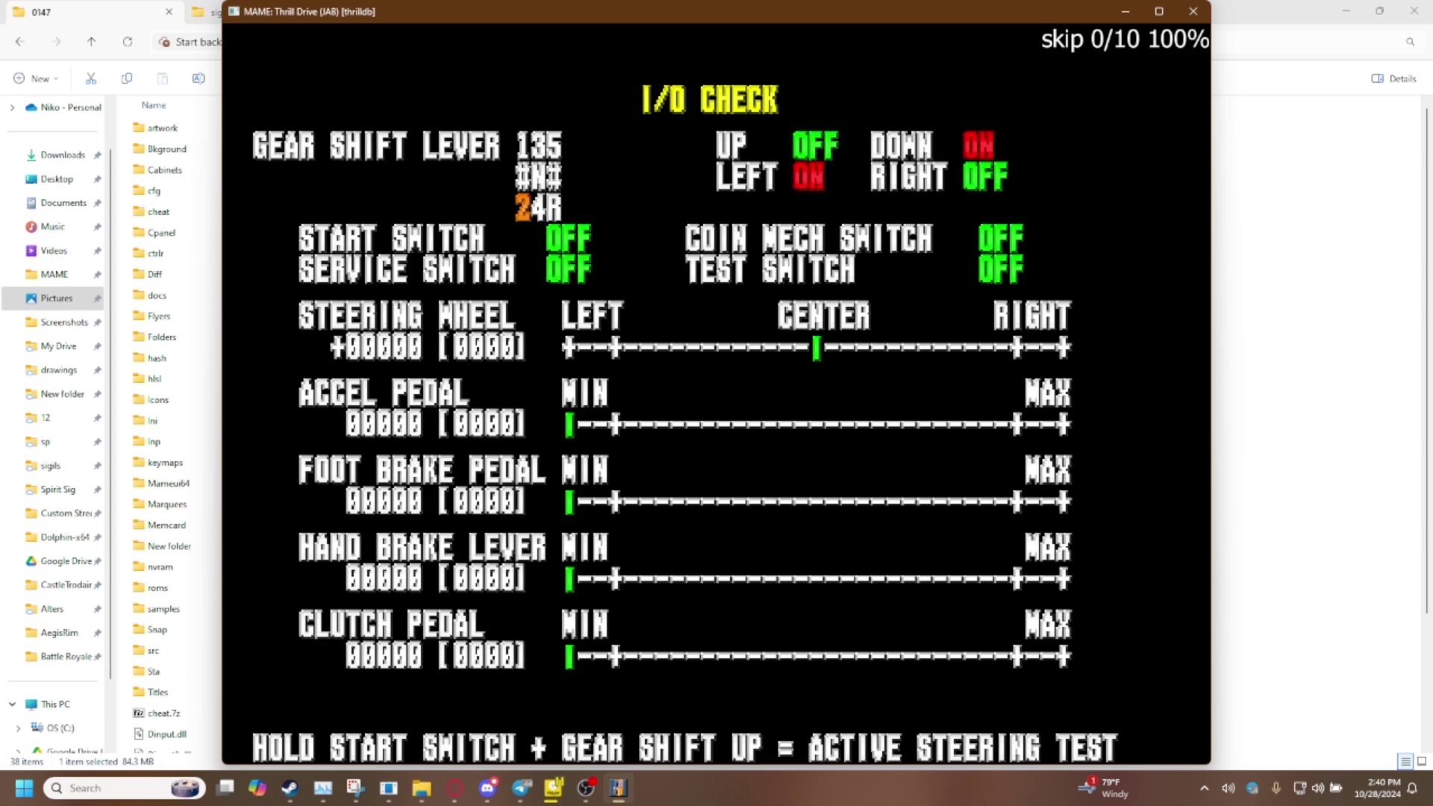
Step: Review the P1 Right assignment and test it on the I/O Check screen by alternating between gears 5 and R
key(Tab)
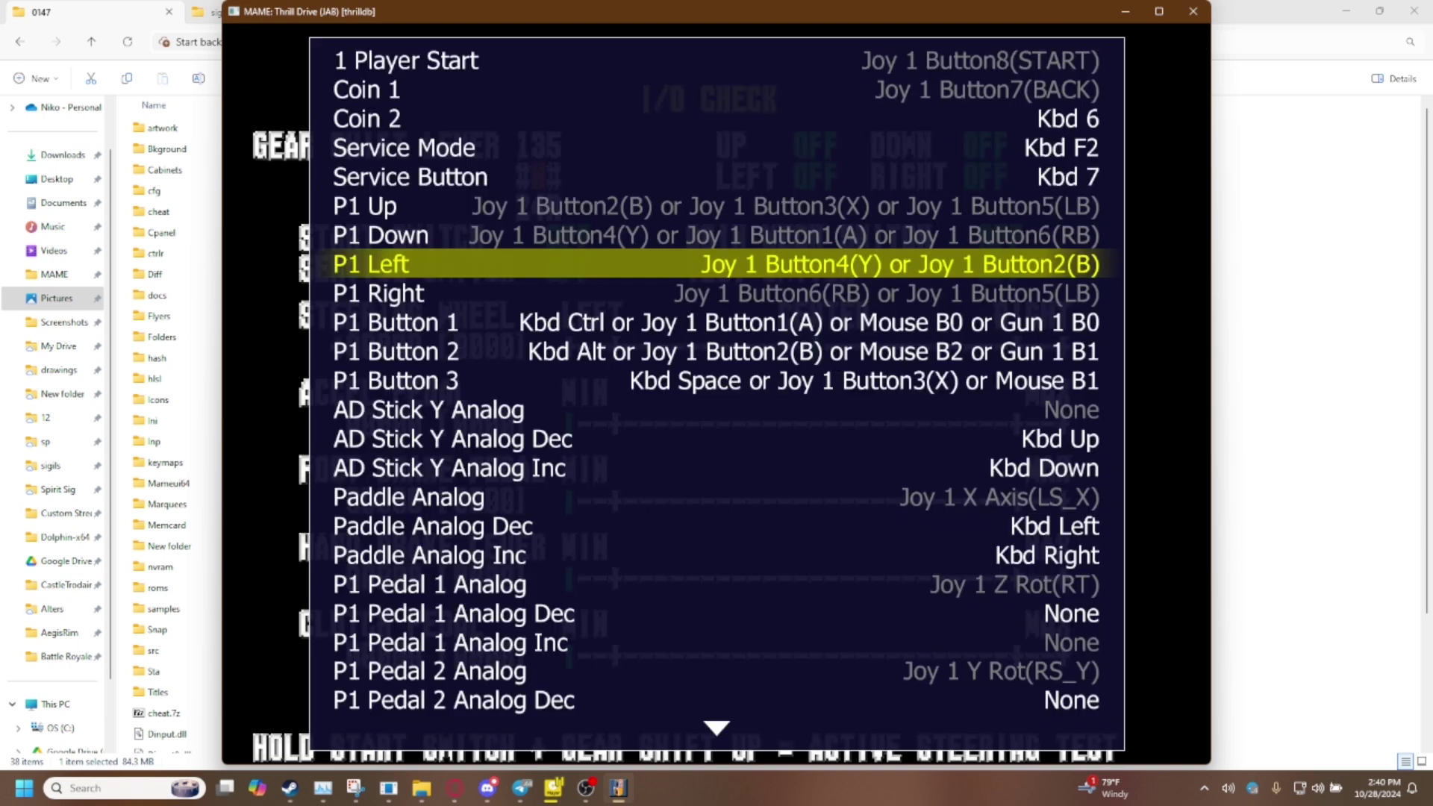
key(Down)
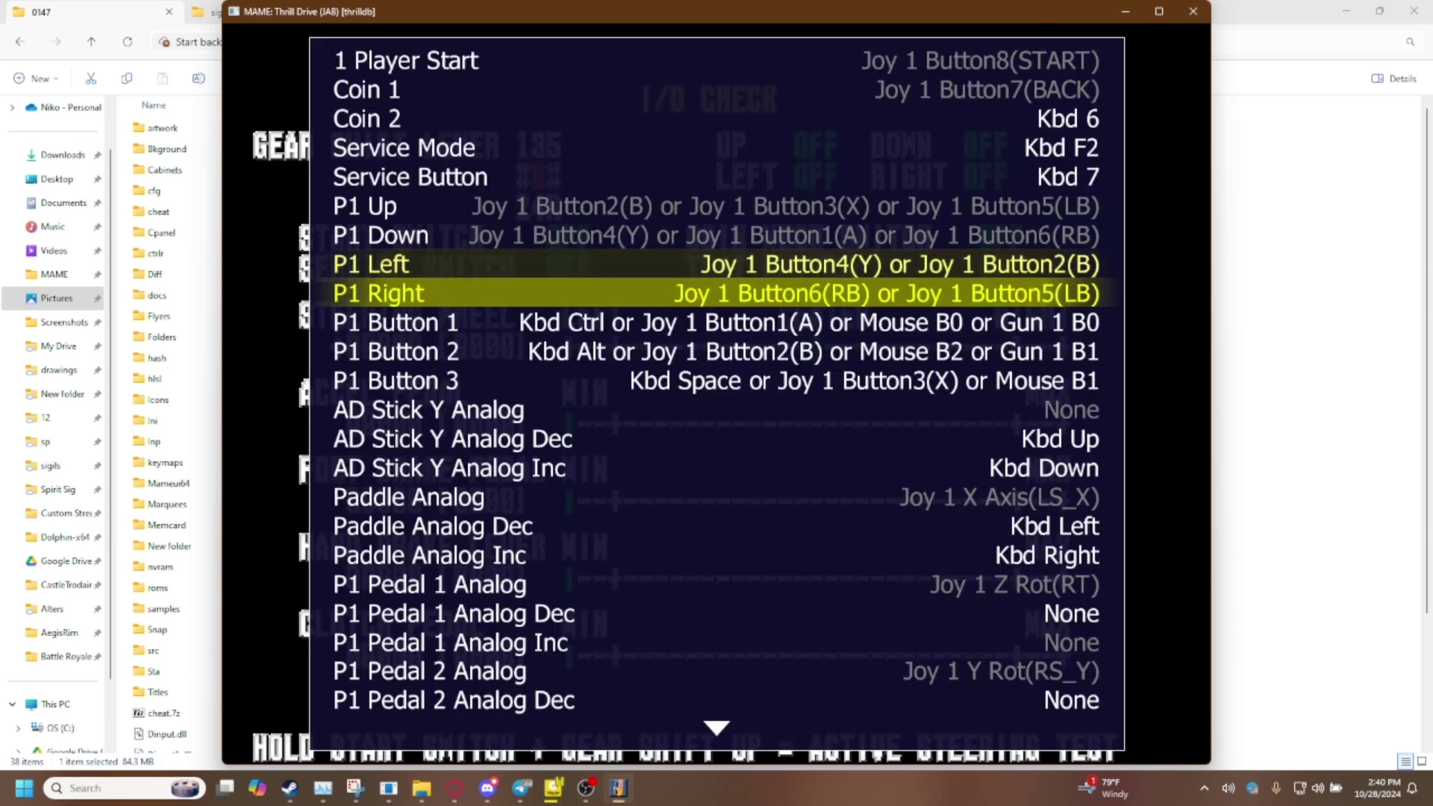
key(Tab)
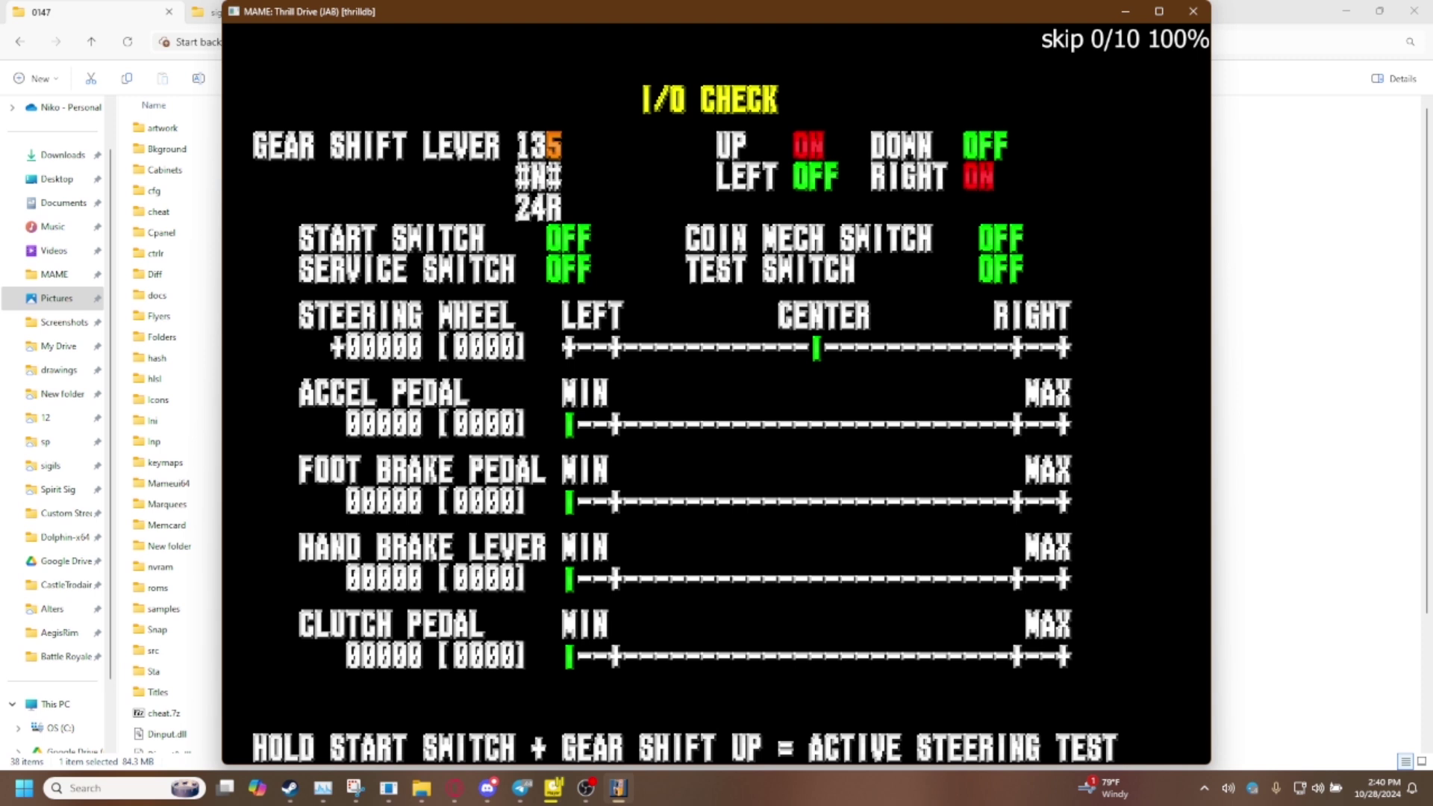
key(Up)
key(Down)
key(Up)
key(Down)
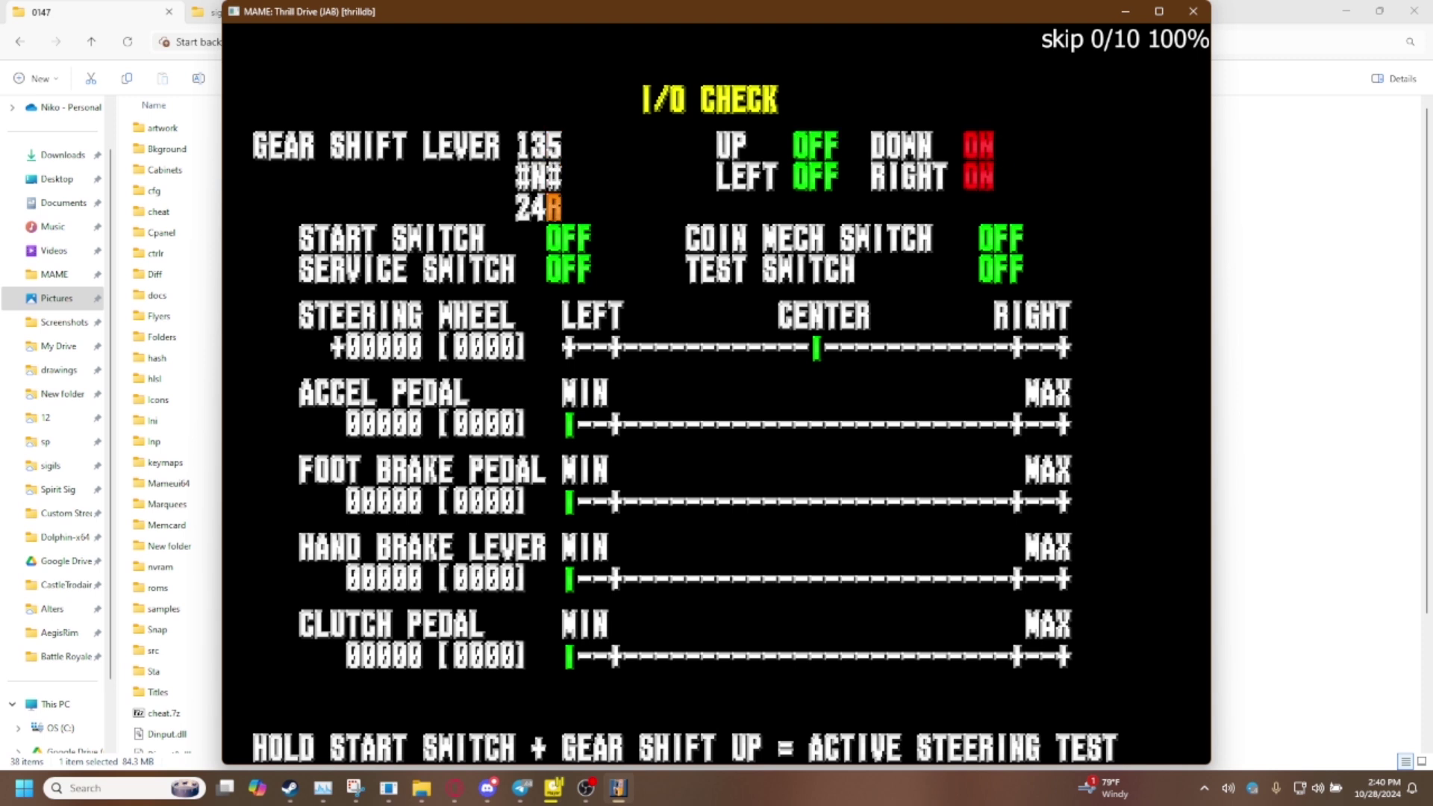
Step: Move the gear shift lever on the I/O Check screen out of R, through the left position and into gear 3
key(Up)
key(Left)
key(Up)
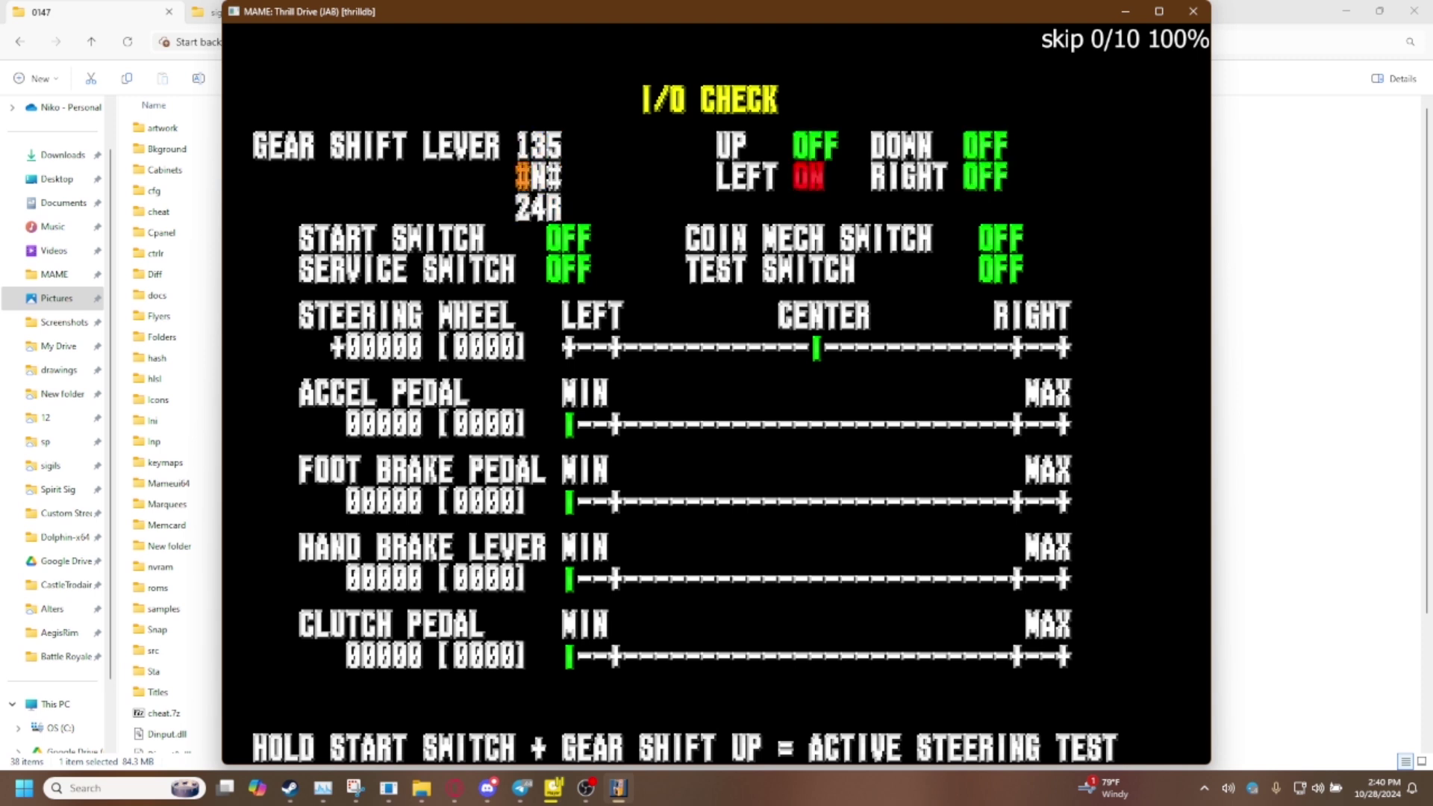
key(Up)
key(Down)
key(Up)
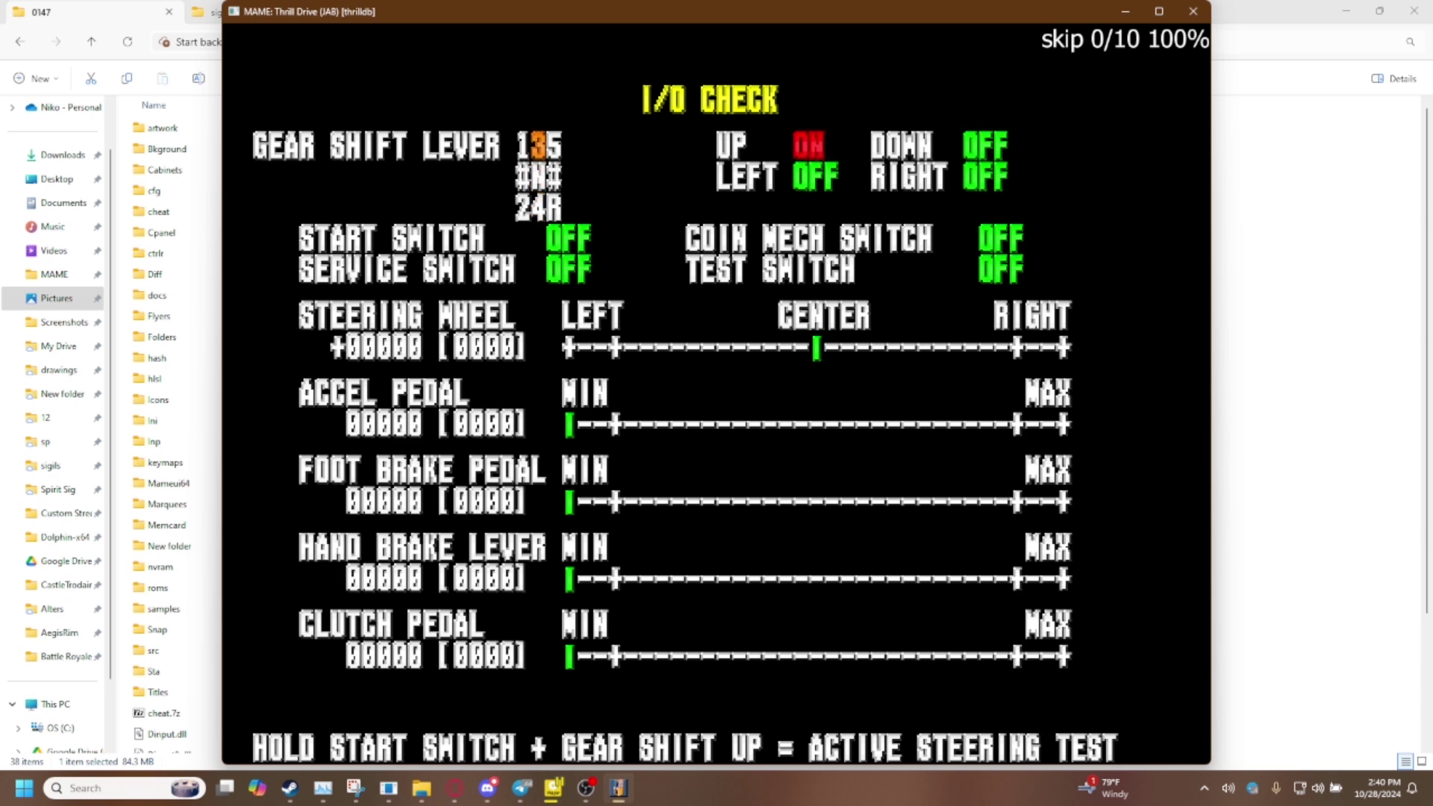
Step: Test combining the lever's left and up directions on the I/O Check screen by shifting into gear 1
key(Down)
key(Left)
key(Up)
key(Up)
key(Down)
key(Left)
key(Up)
key(Down)
key(Up)
key(Left)
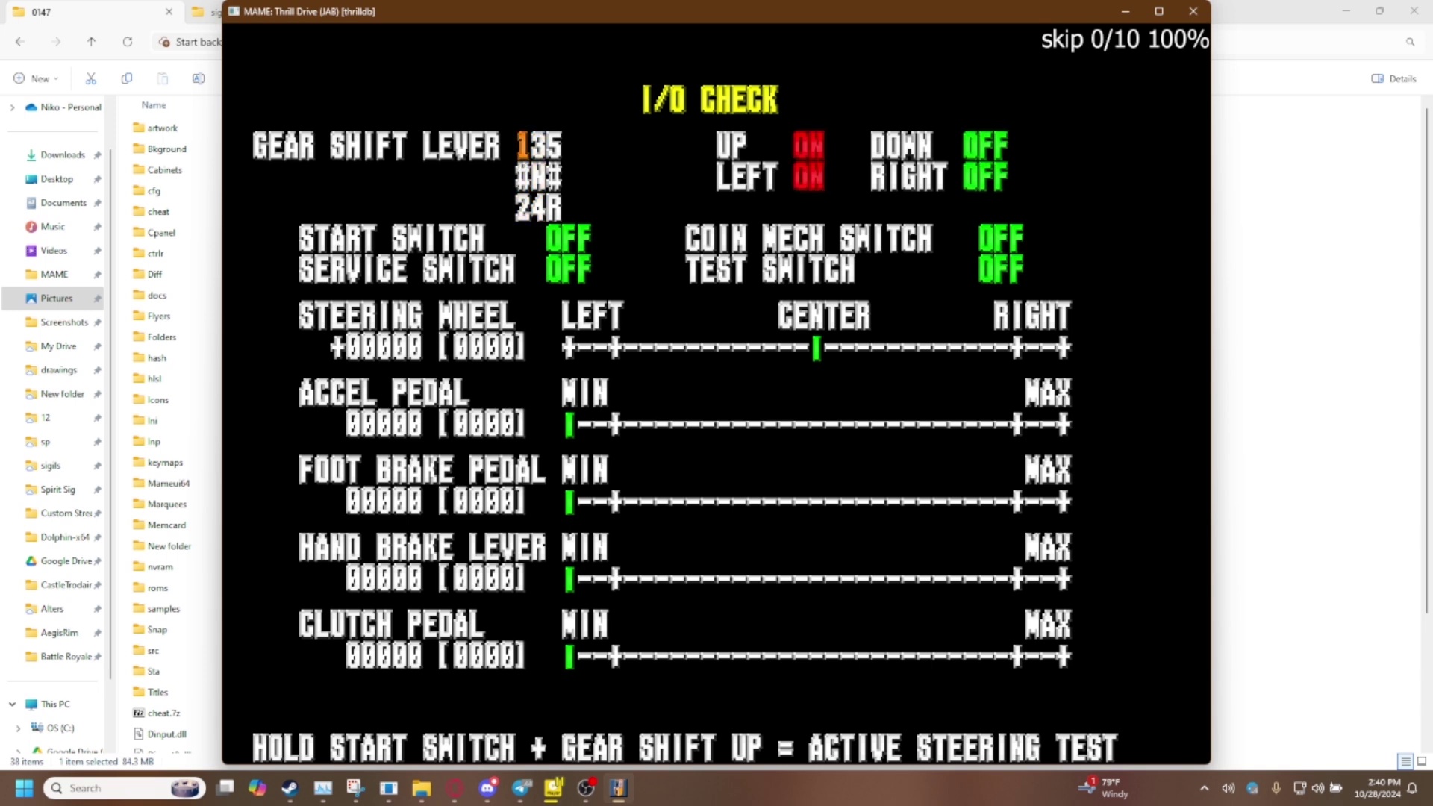
Step: Return the gear shift lever to neutral and test its down direction with gear 4
key(Down)
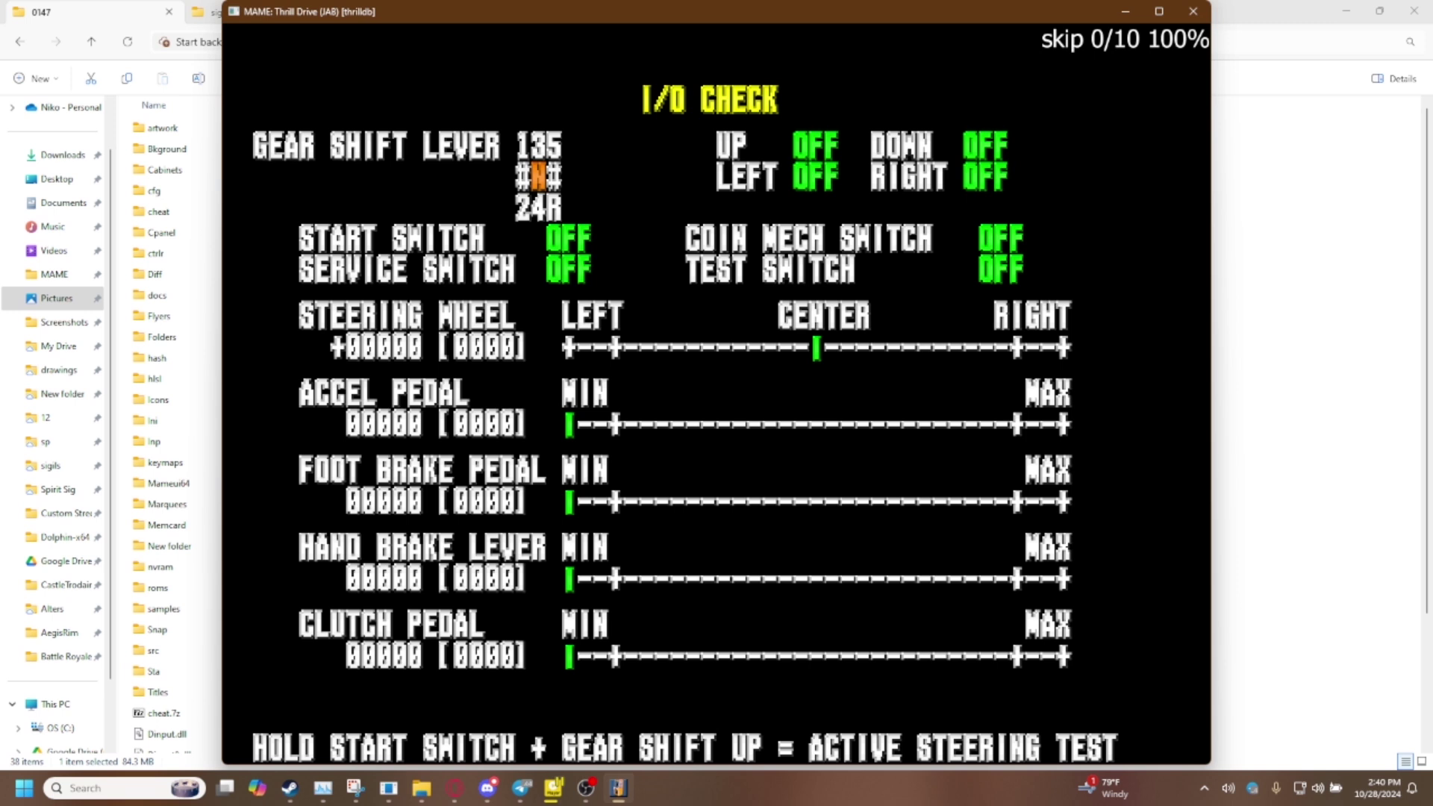
key(Down)
key(Left)
key(Up)
key(Left)
key(Up)
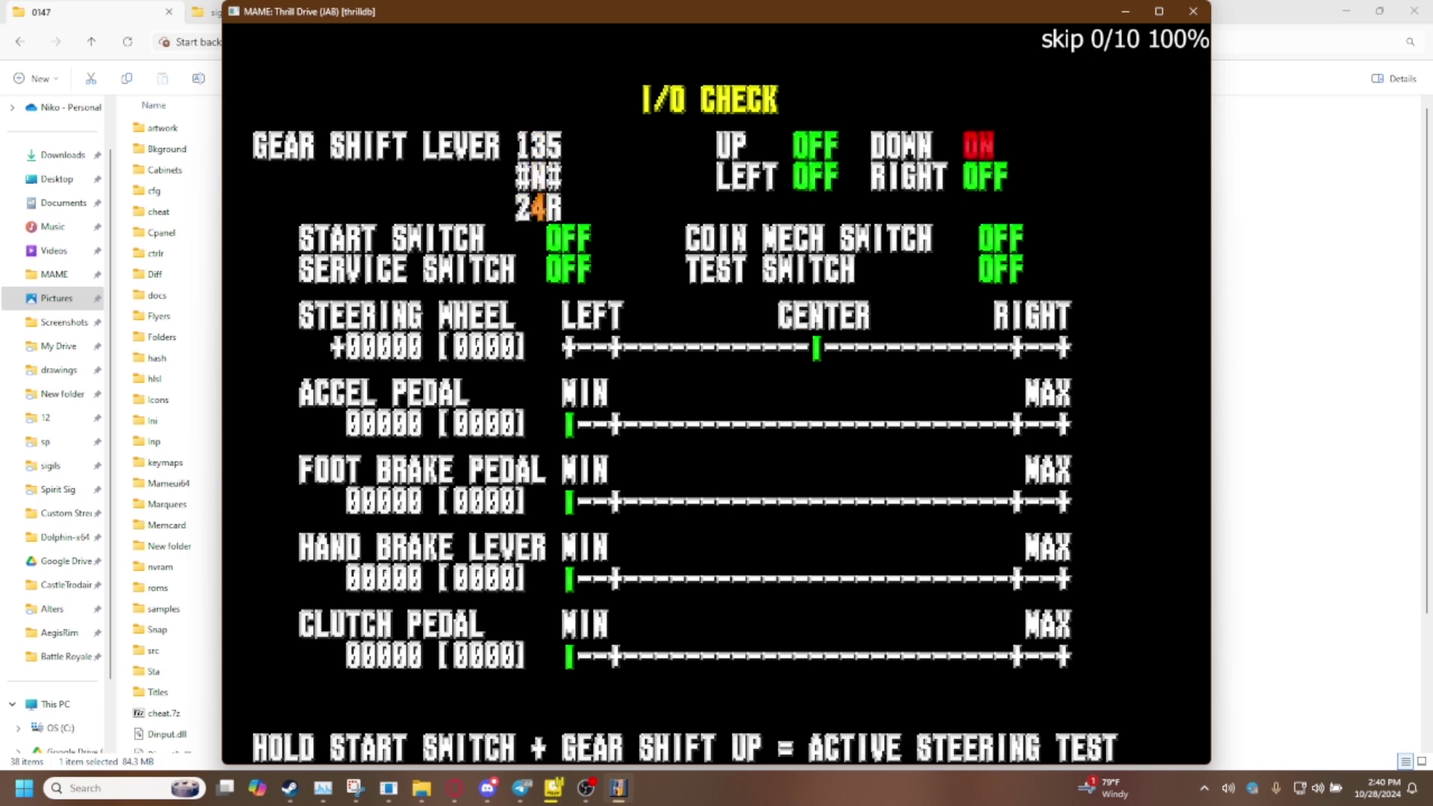
key(Up)
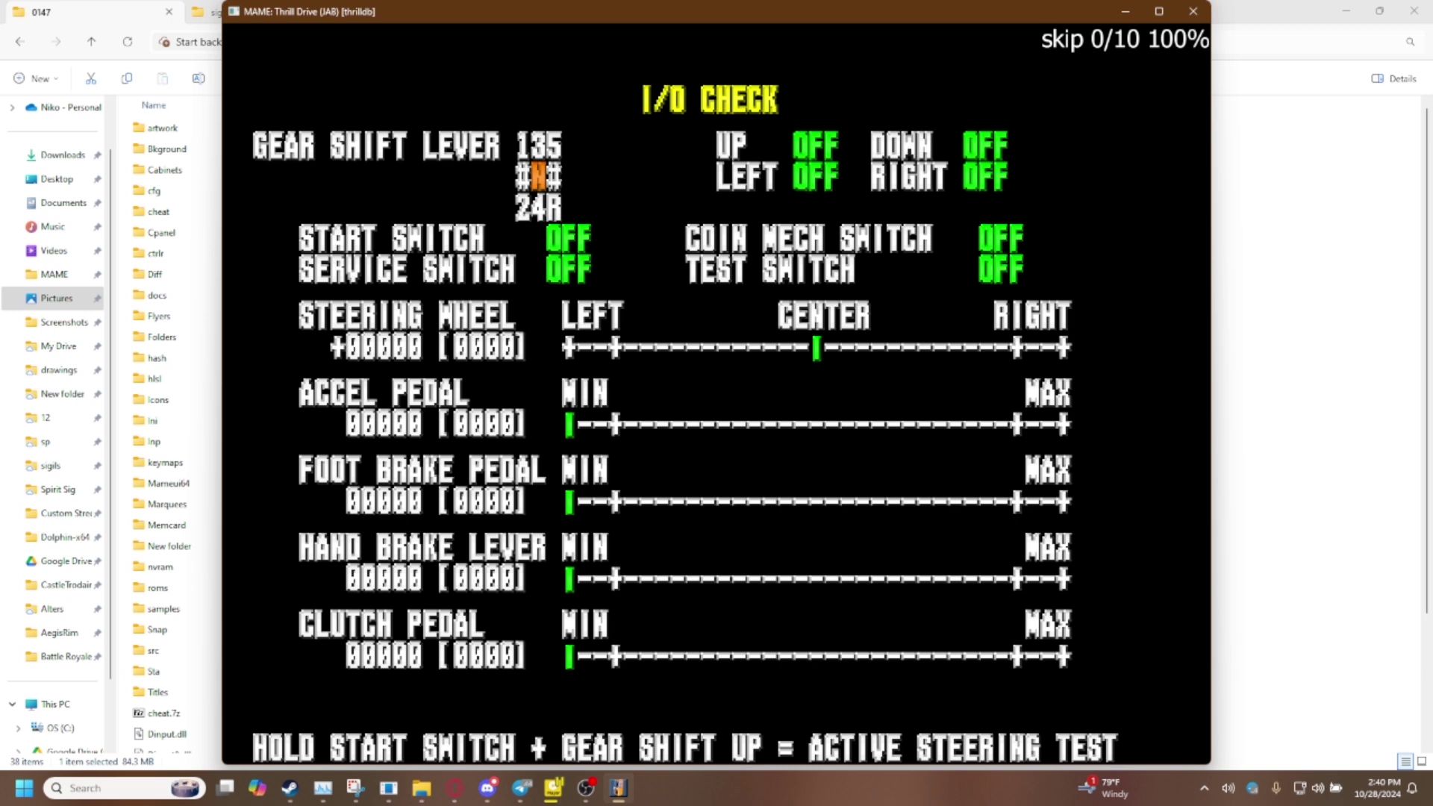
Step: Test the gear shift lever's left direction on its own and return the lever to neutral
key(Left)
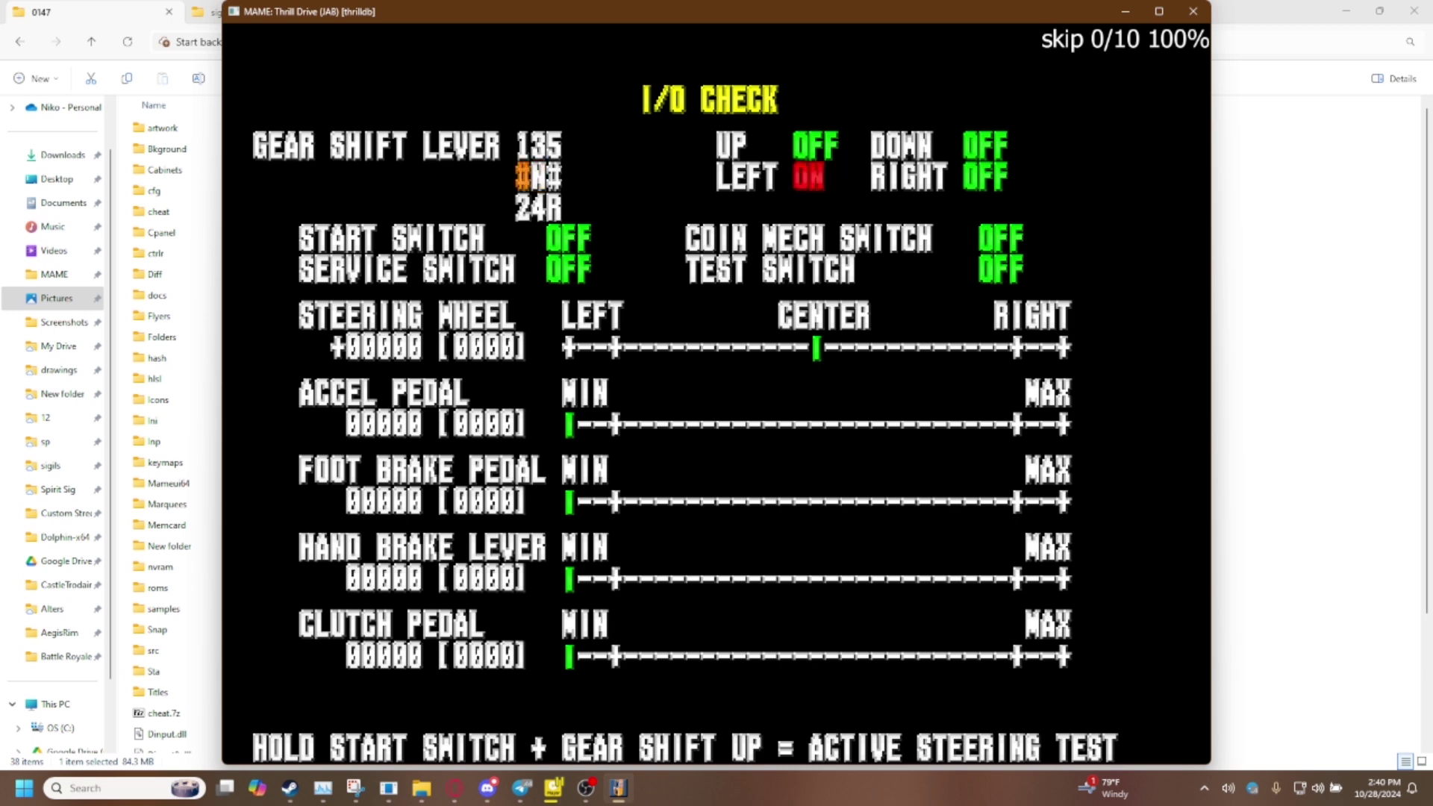
key(Right)
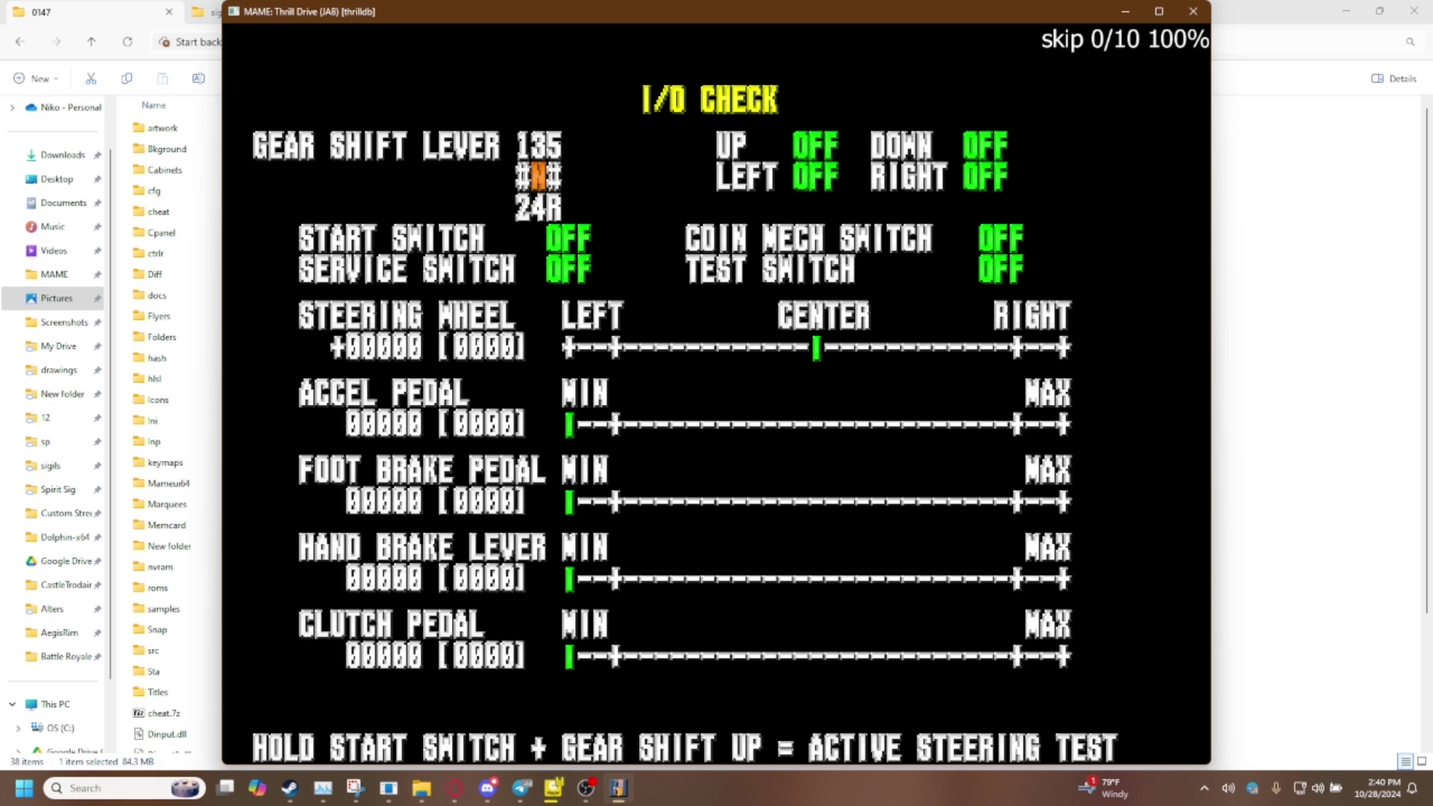
key(Left+Up)
key(Left+Down)
key(Down)
key(Left)
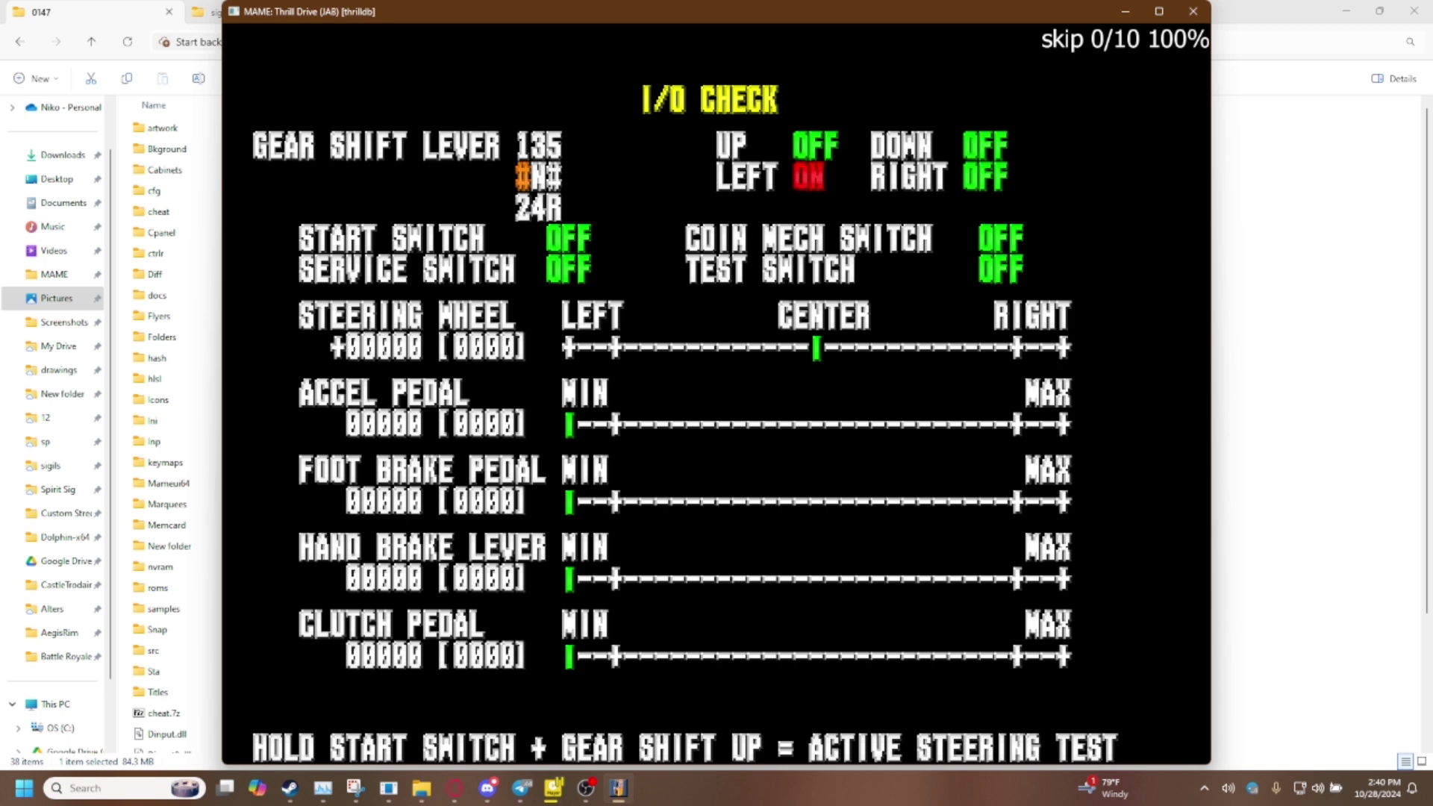
key(Down)
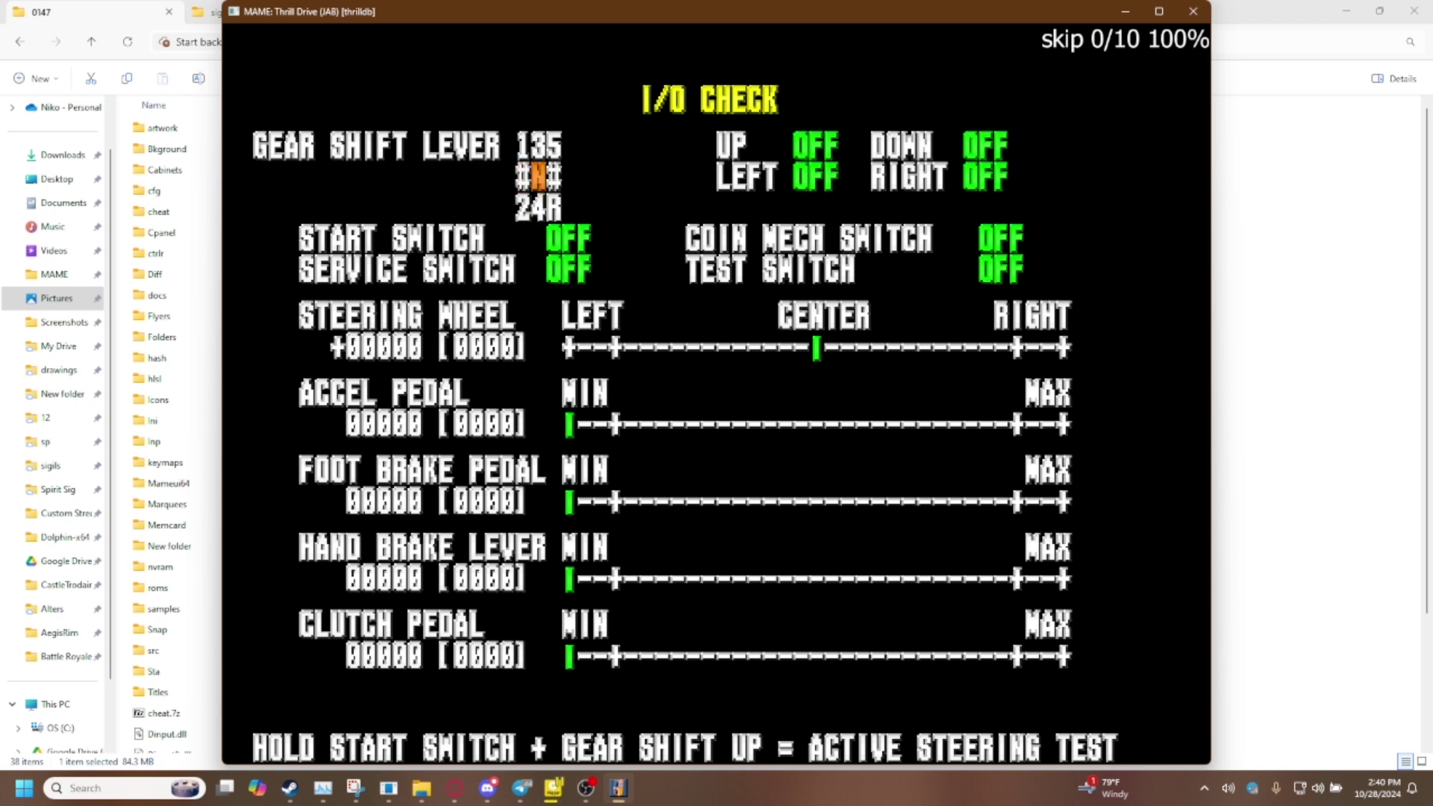
Step: Compare the lever's left direction alone with its up direction alone by moving from the left position to gear 3
key(Down)
key(Left)
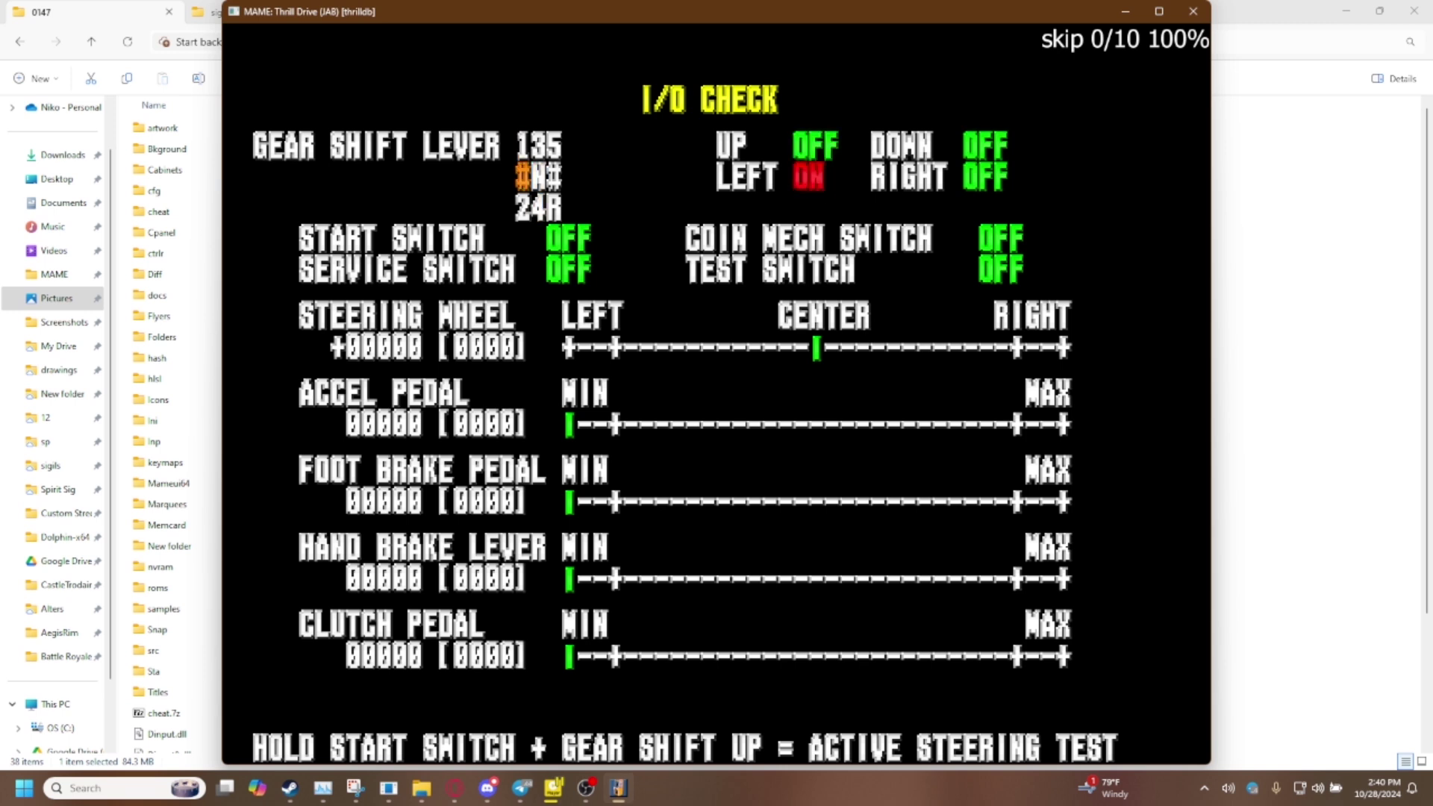
key(Up)
key(Left)
key(Down)
key(Left)
key(Up)
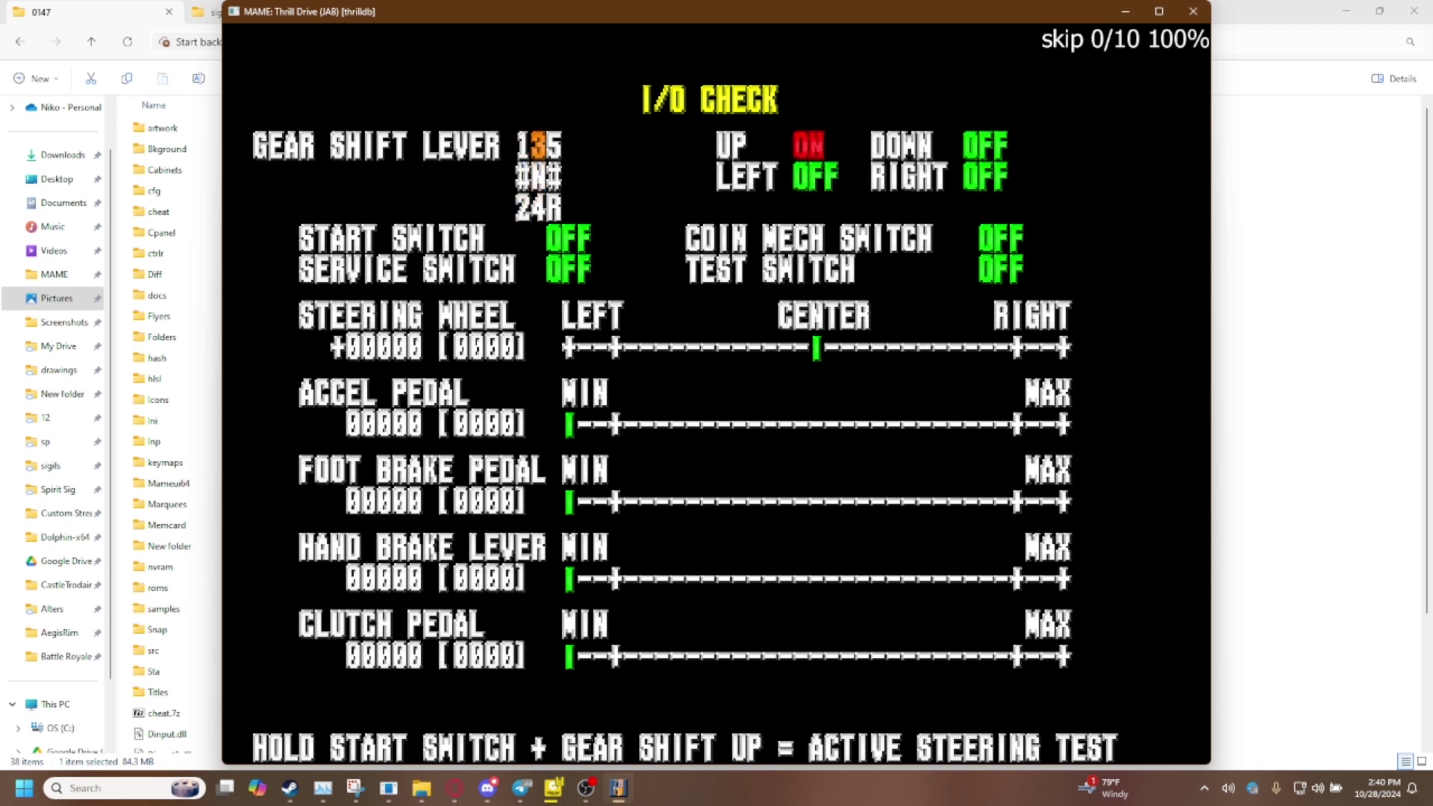
Step: Shift the lever between neutral, gear 1 and gear 3 to compare the up-left combination with up alone
key(Down)
key(Left)
key(Up)
key(Down)
key(Up)
key(Down)
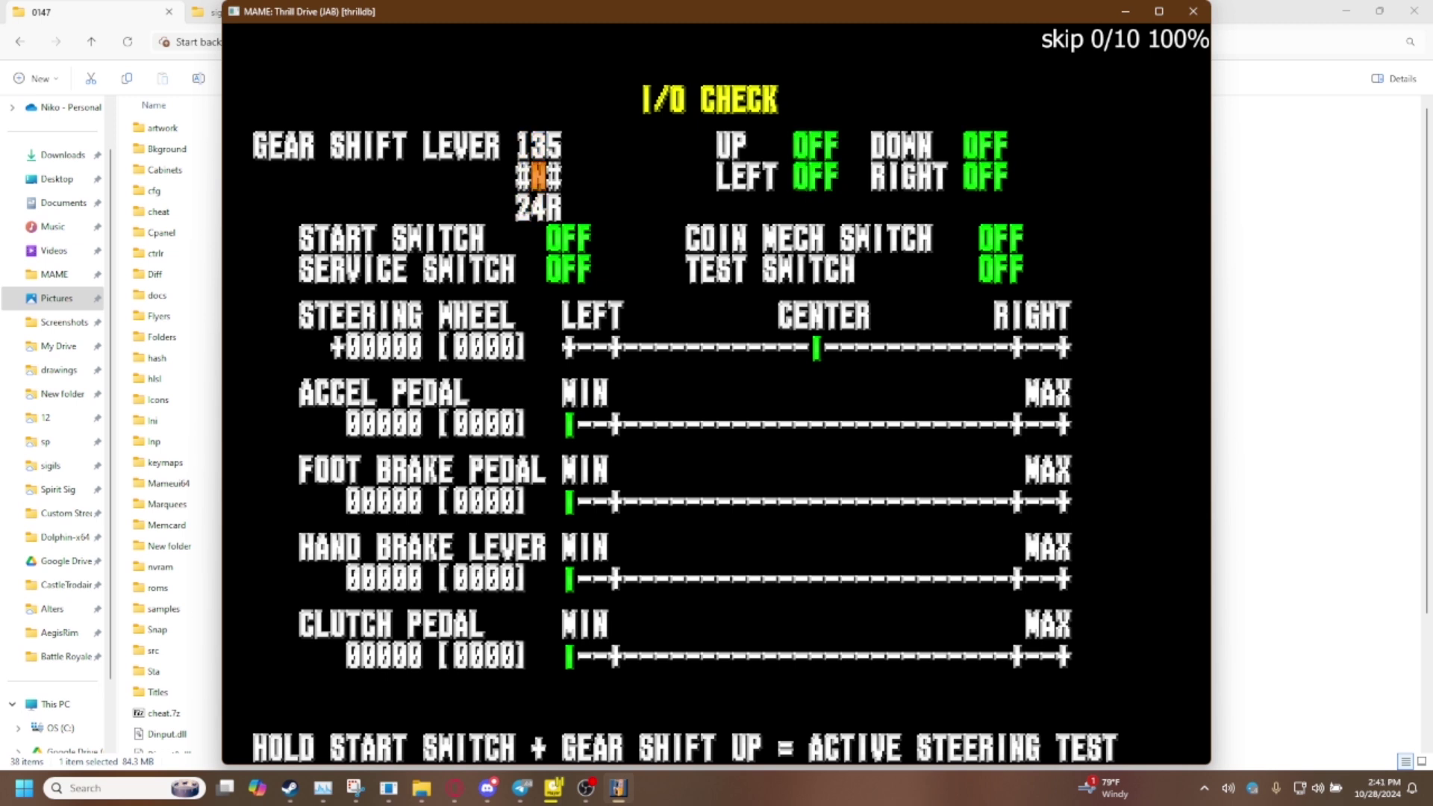
key(Up)
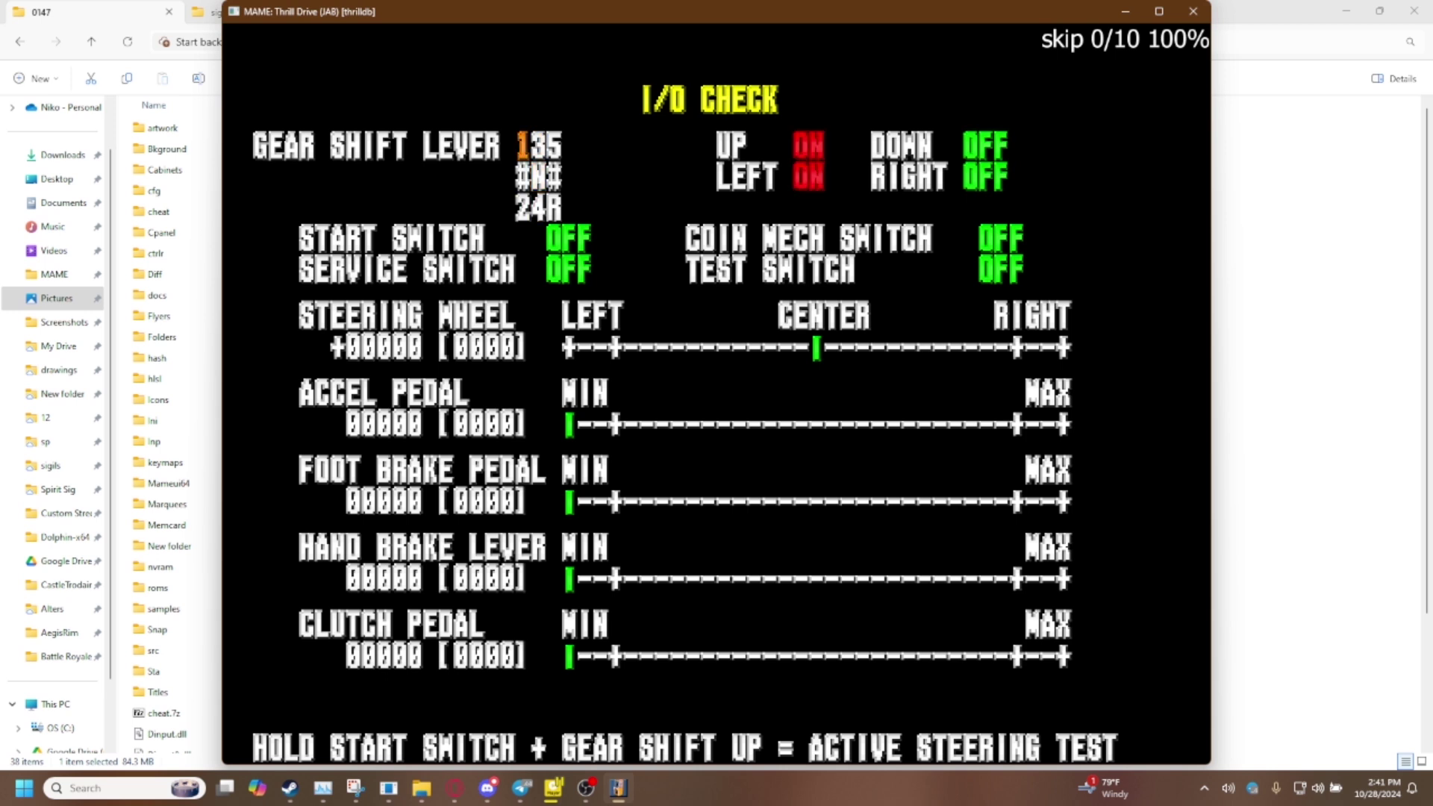
key(Up+Left)
key(Up+Left)
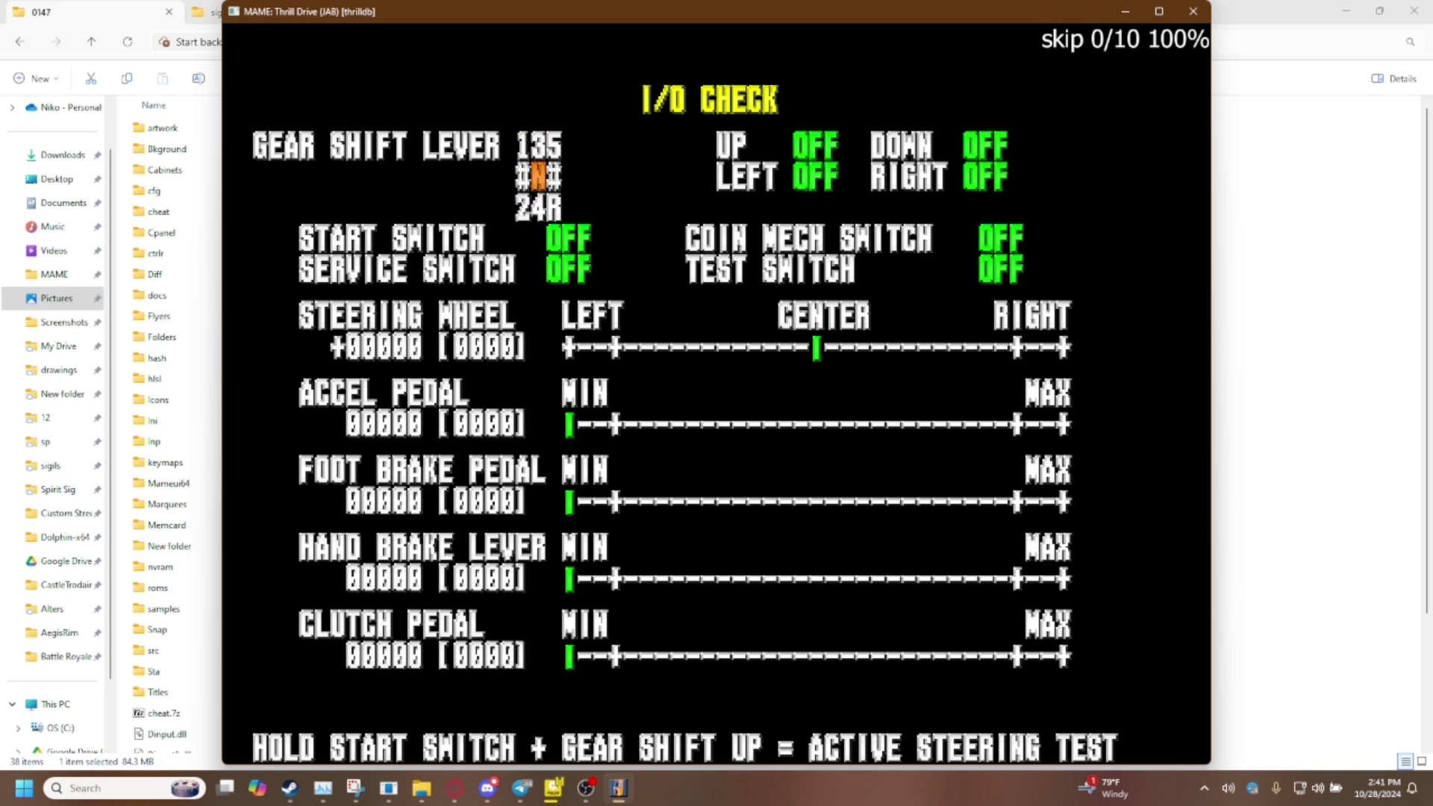
key(Up+Left)
key(Down)
key(Up)
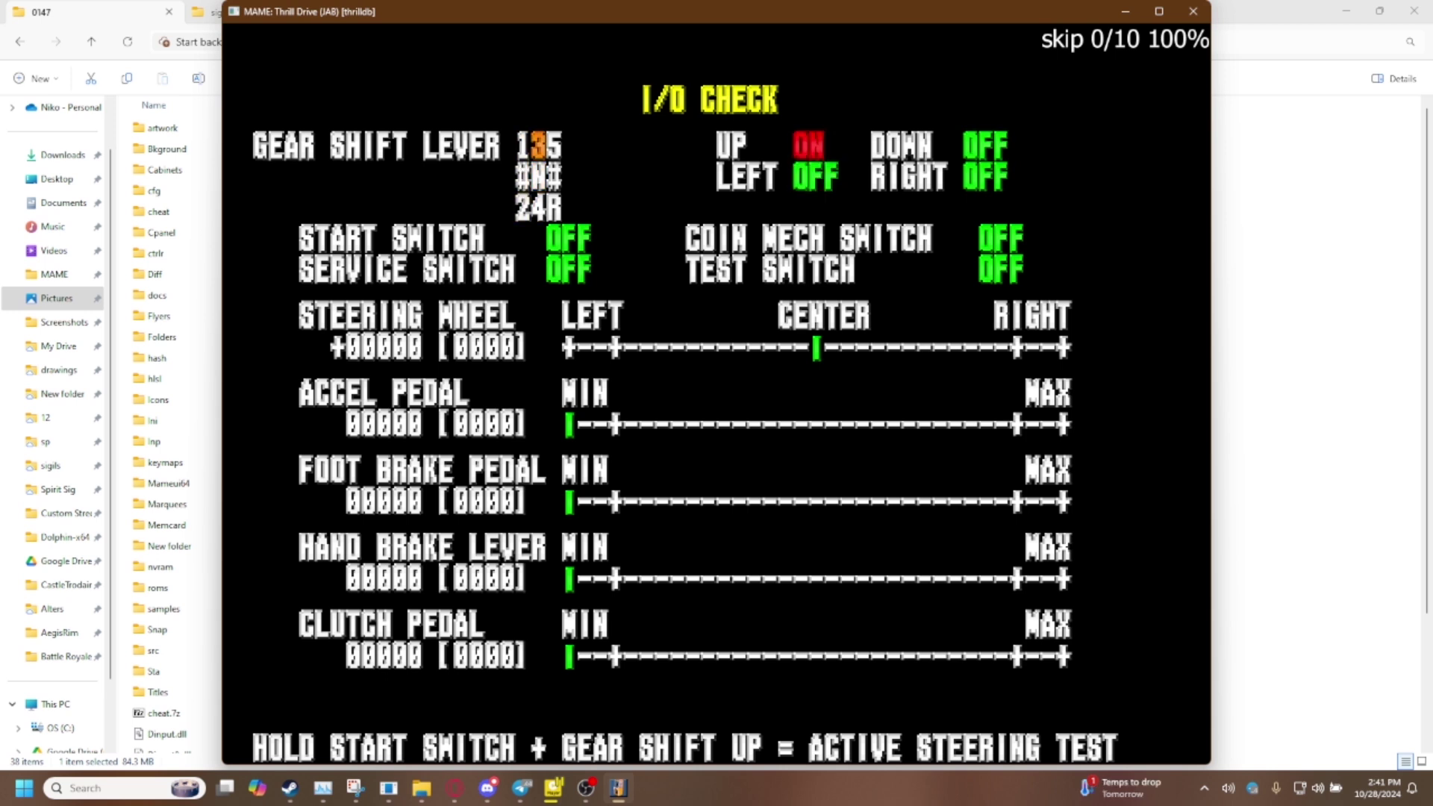
Step: Run the gear shift lever through all gears in order on the I/O Check screen, from 1 to R
key(Up+Left)
key(Down+Left)
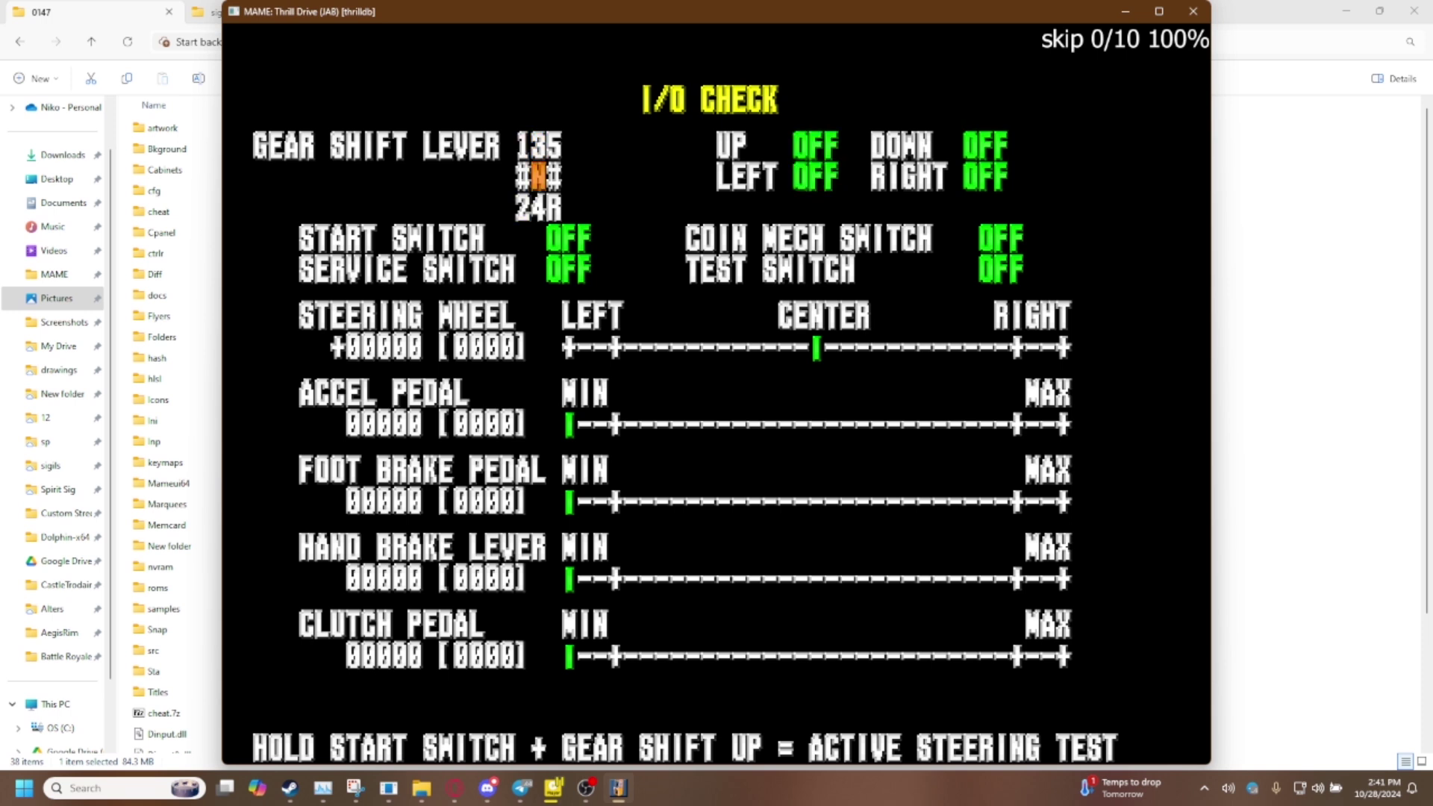
key(Up)
key(Down)
key(Down)
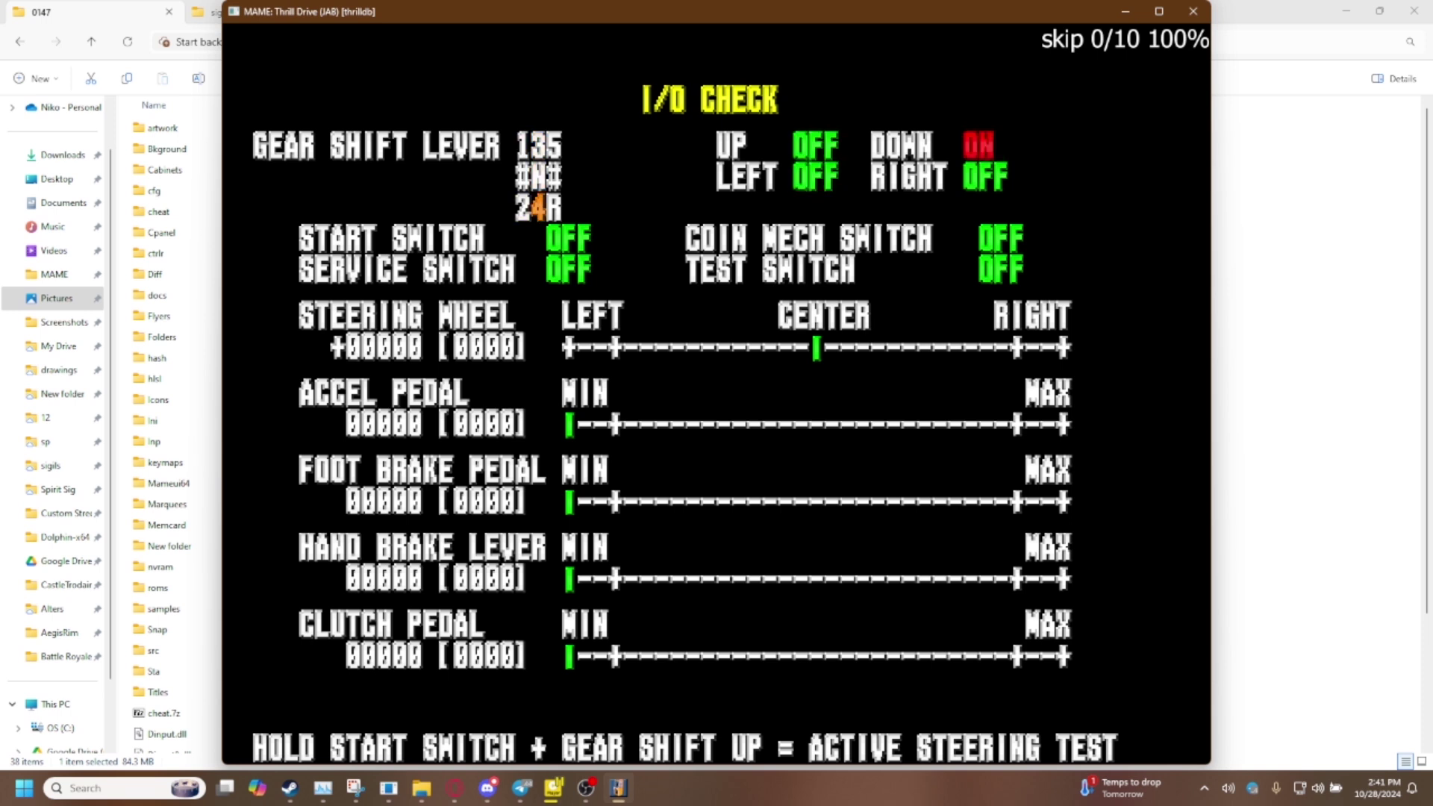
key(Up+Right)
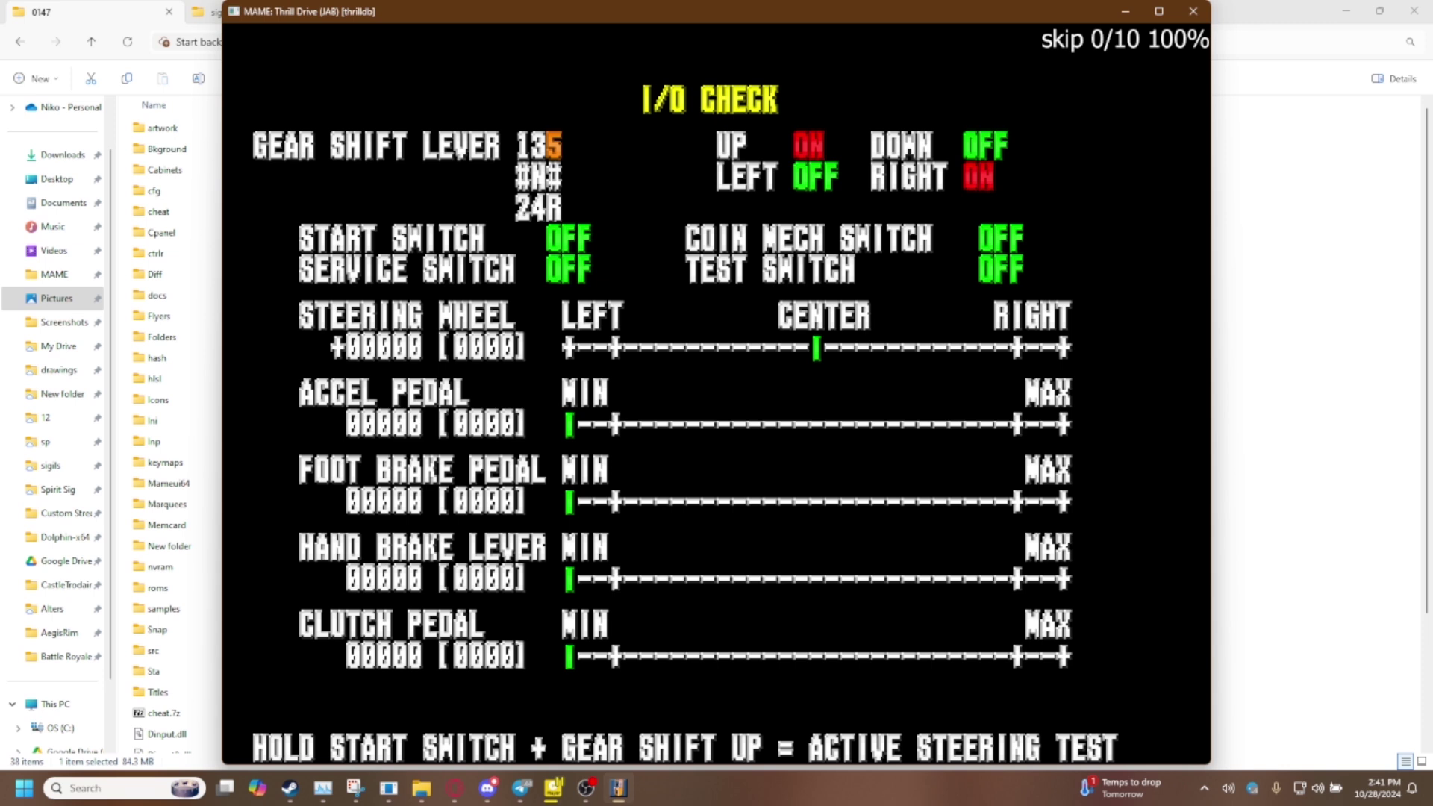
key(Down+Right)
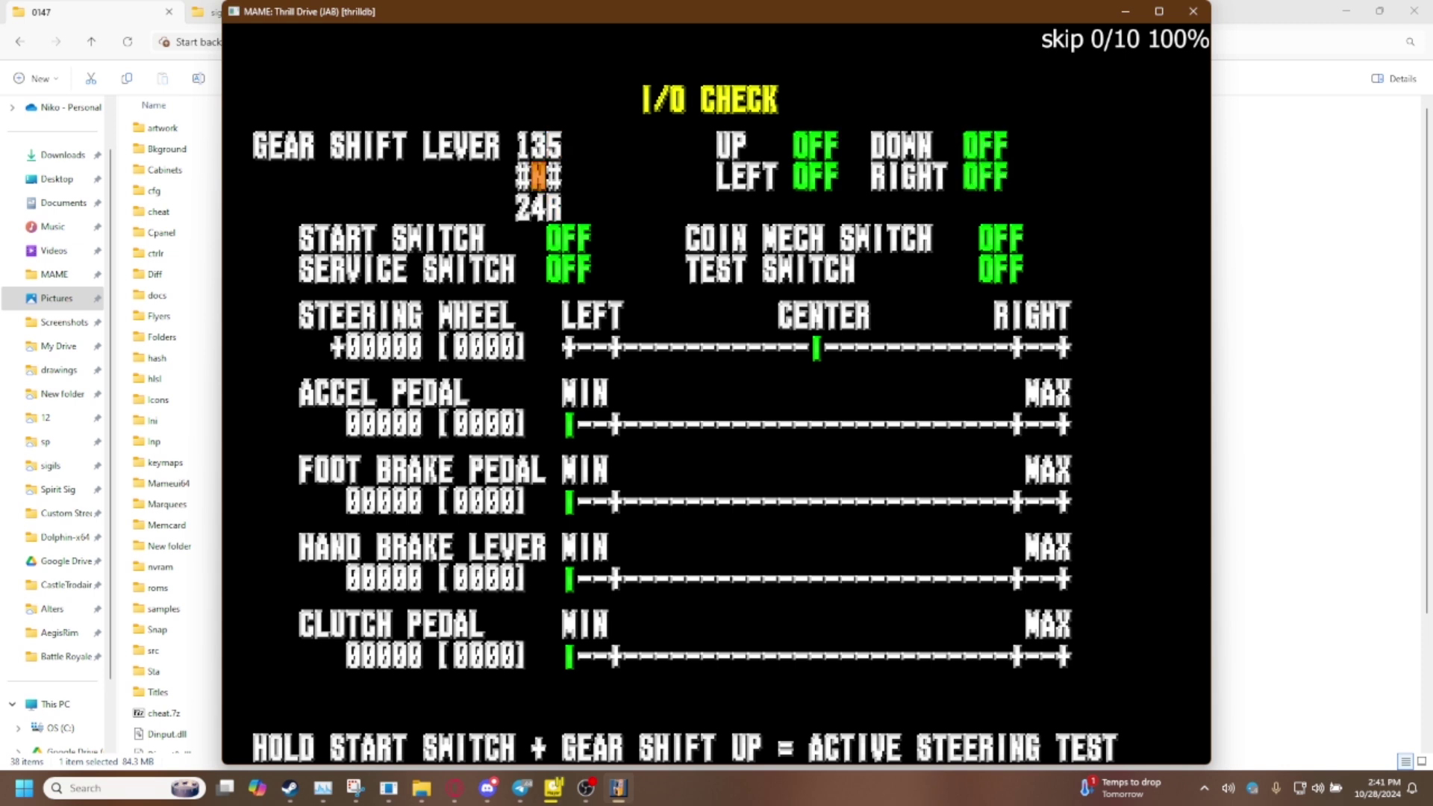
Step: Test the clutch pedal on the I/O Check screen by repeatedly pushing it to its maximum and releasing it
key(Left)
key(space)
key(space)
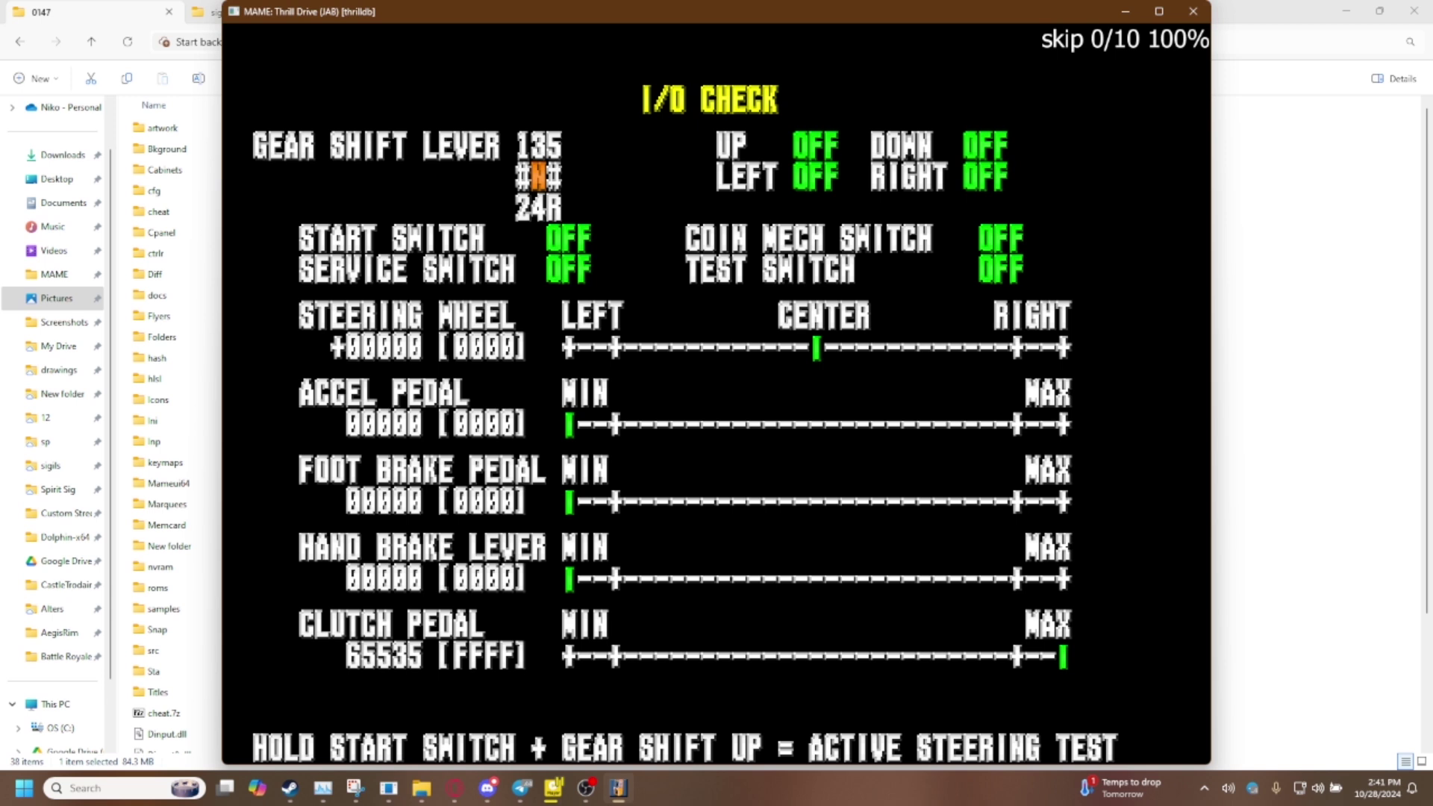
key(2)
key(3)
key(1)
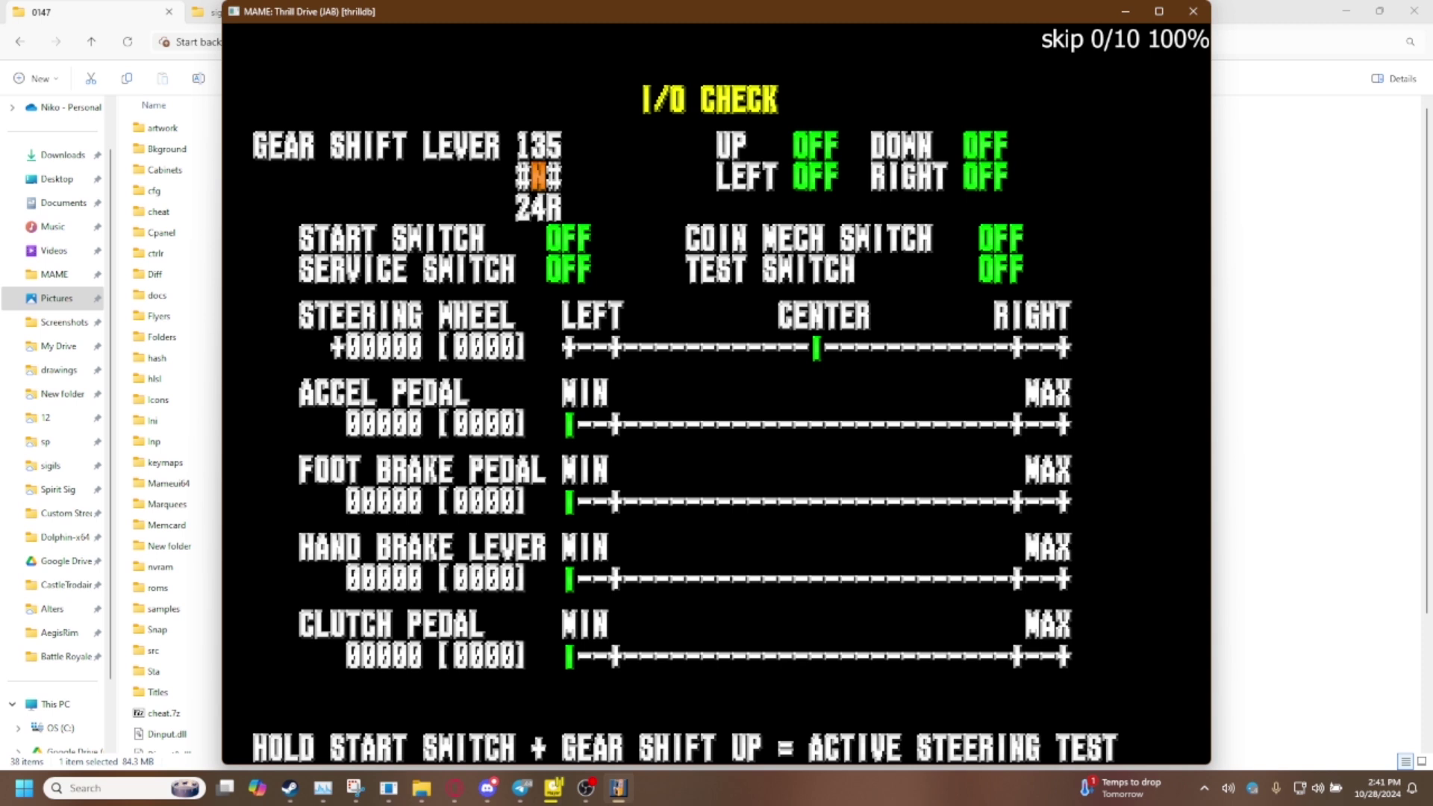
key(Right)
key(space)
key(space)
key(space)
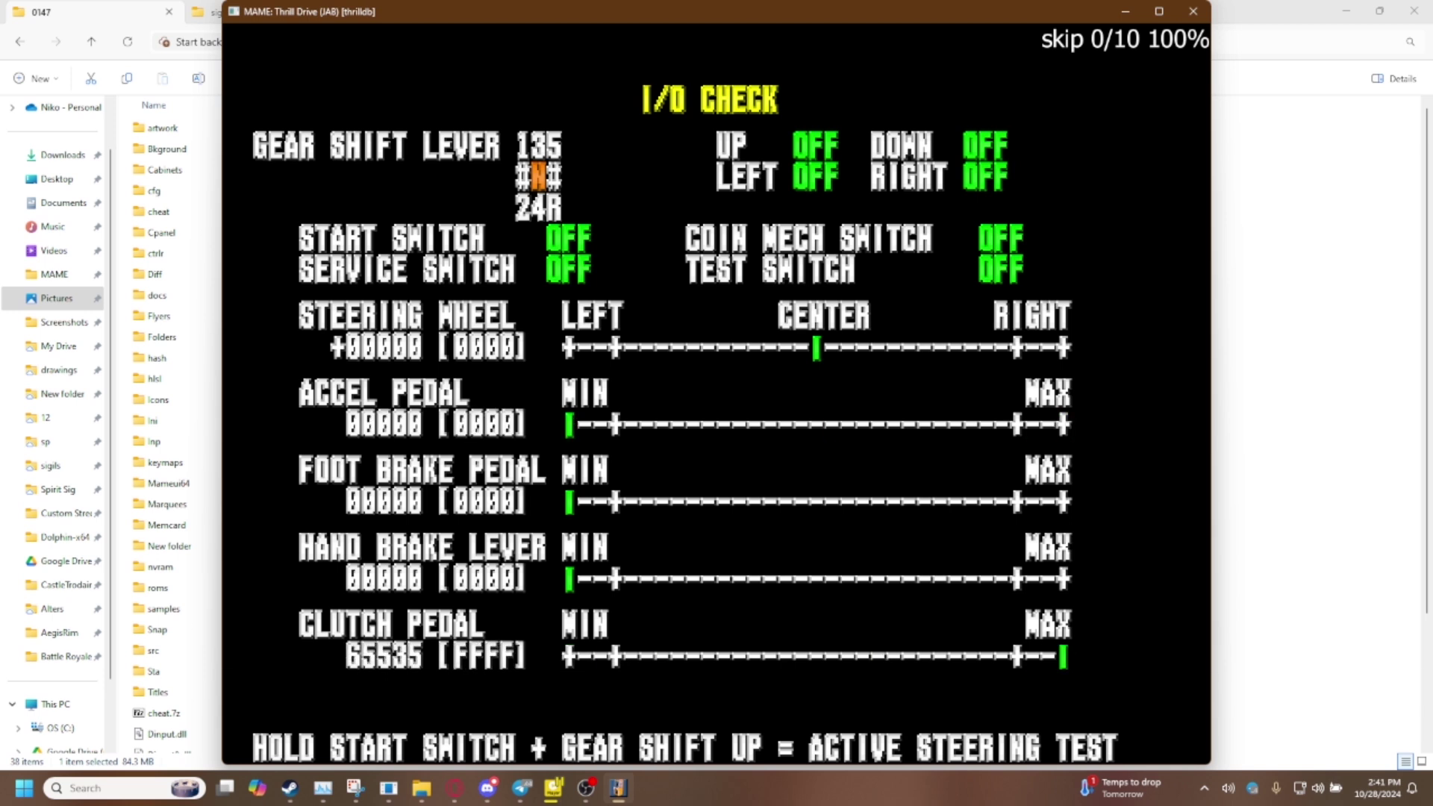
key(ctrl)
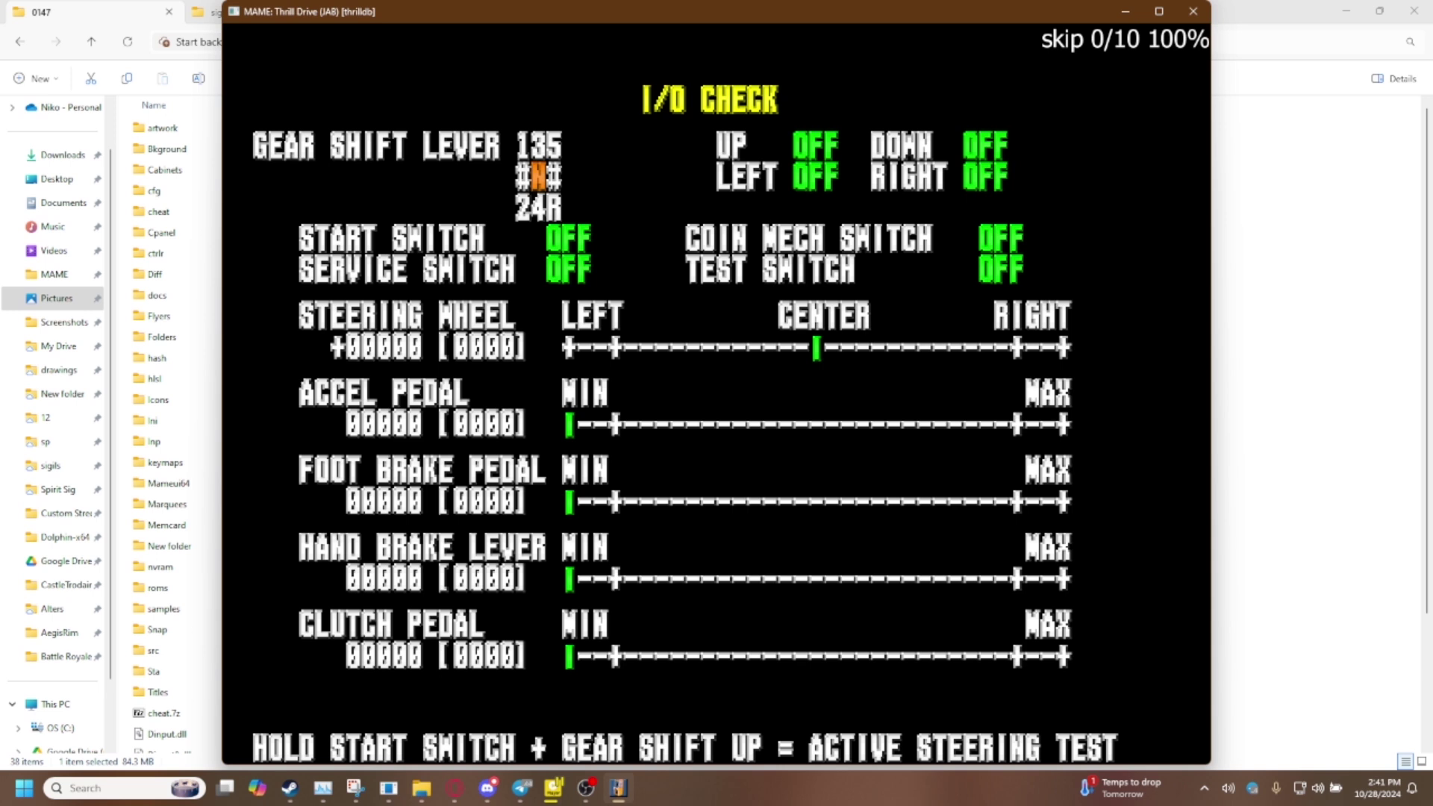
Step: Test the lever's right-hand combinations on the I/O Check screen by alternating between gears R and 5
key(Up)
key(Up+Left)
key(Right)
key(Right+Down)
key(Right+Up)
key(Right+Down)
key(Right+Up)
key(Right+Down)
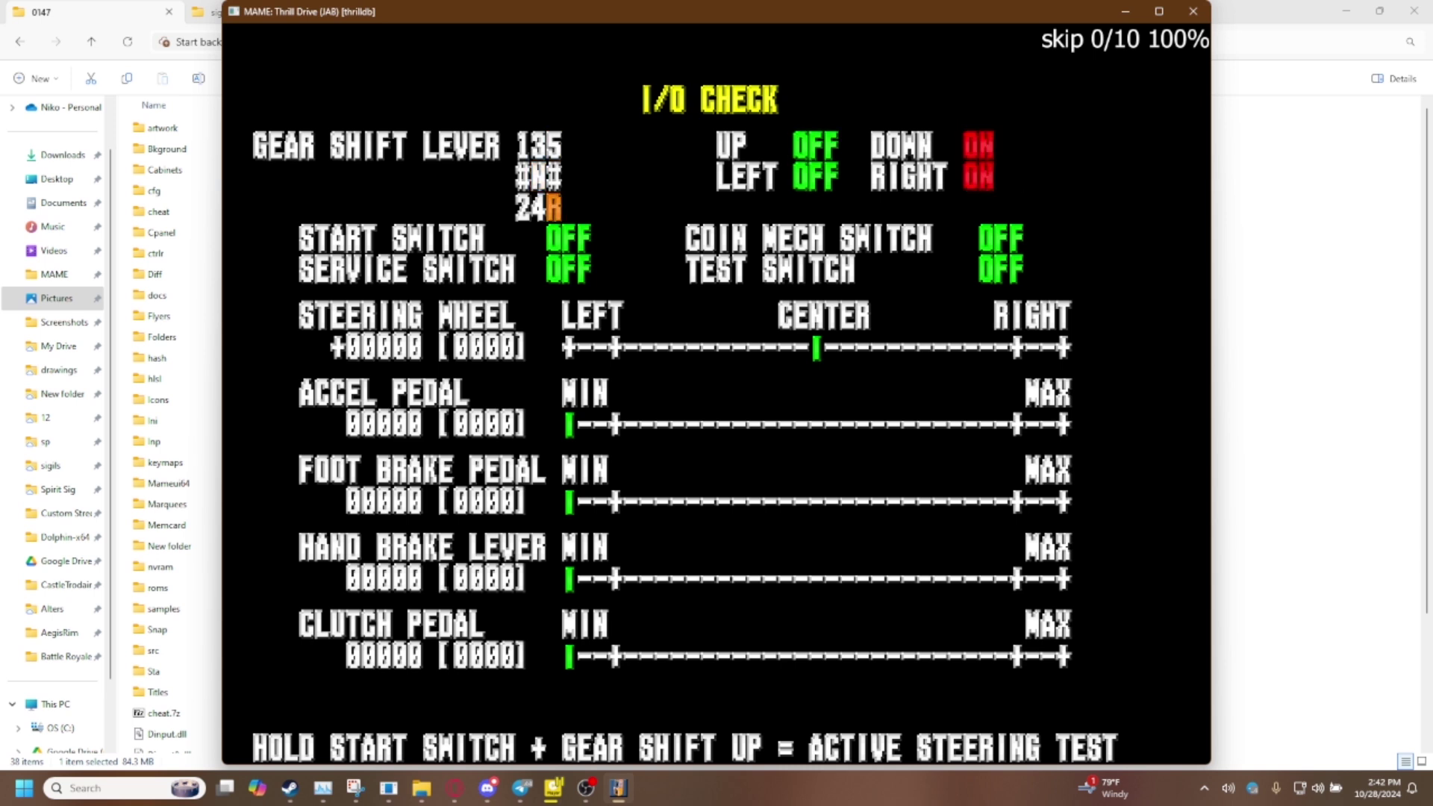
key(Right+Up)
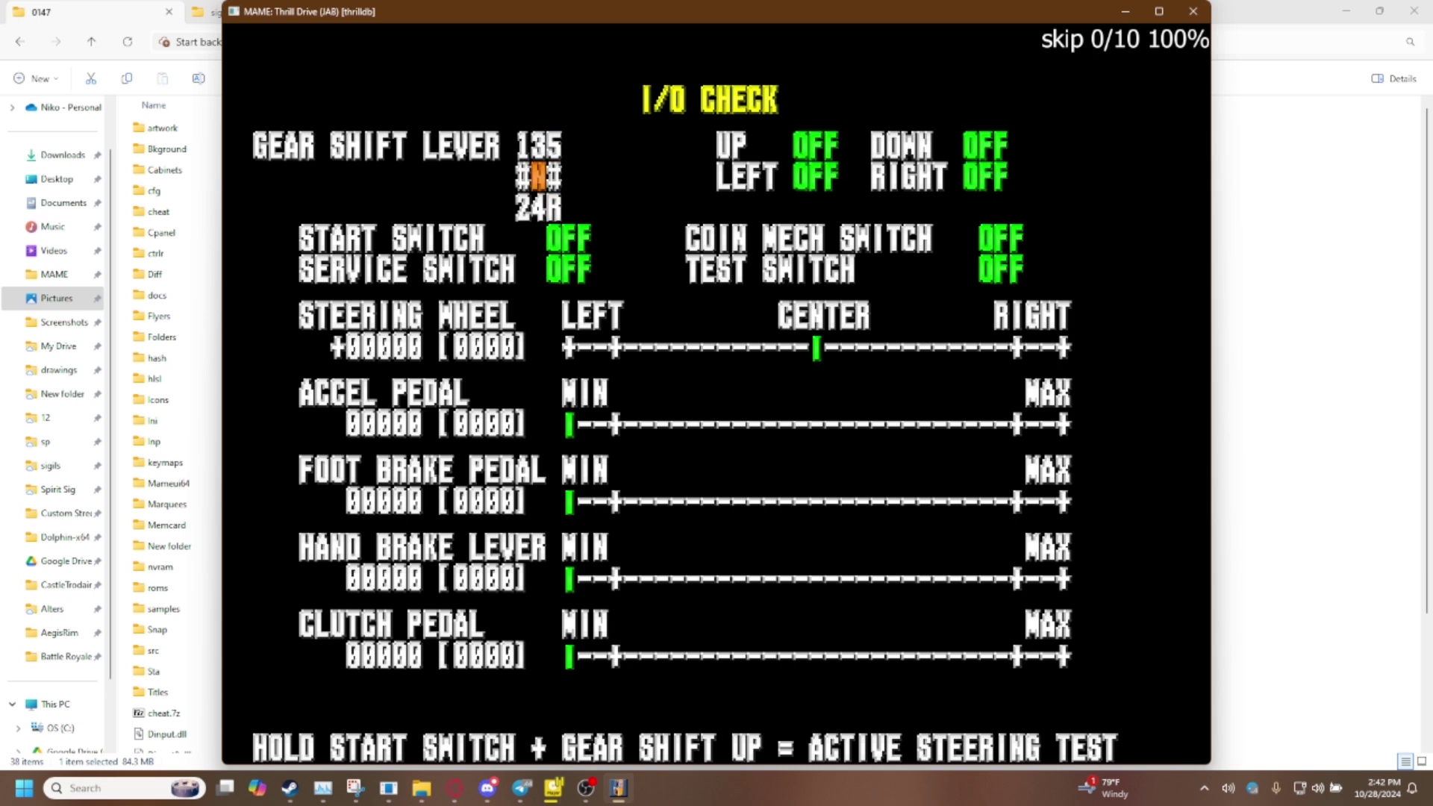
Step: Review the P1 direction button assignments and test the lever's up, down and left directions on the I/O Check screen
key(Tab)
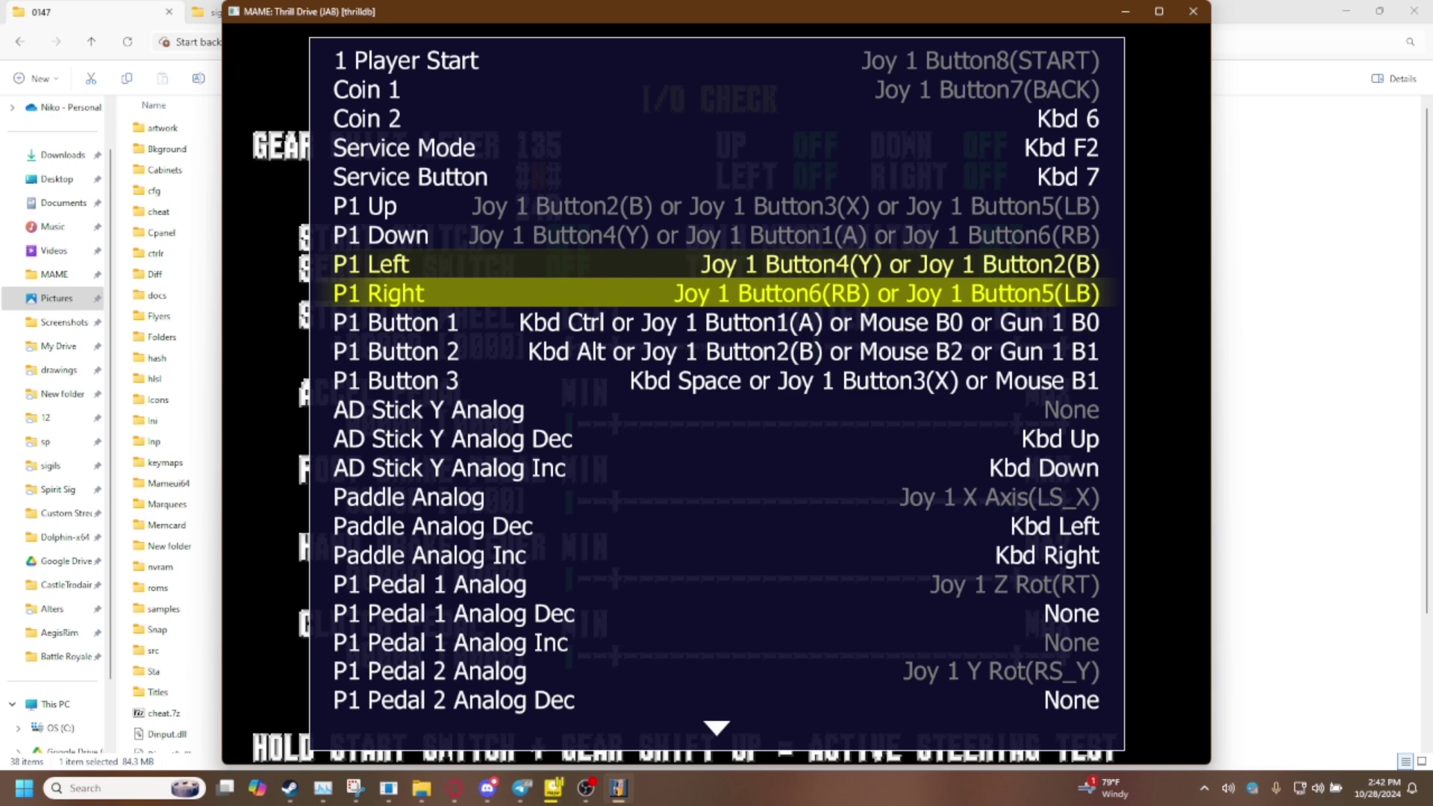
key(Tab)
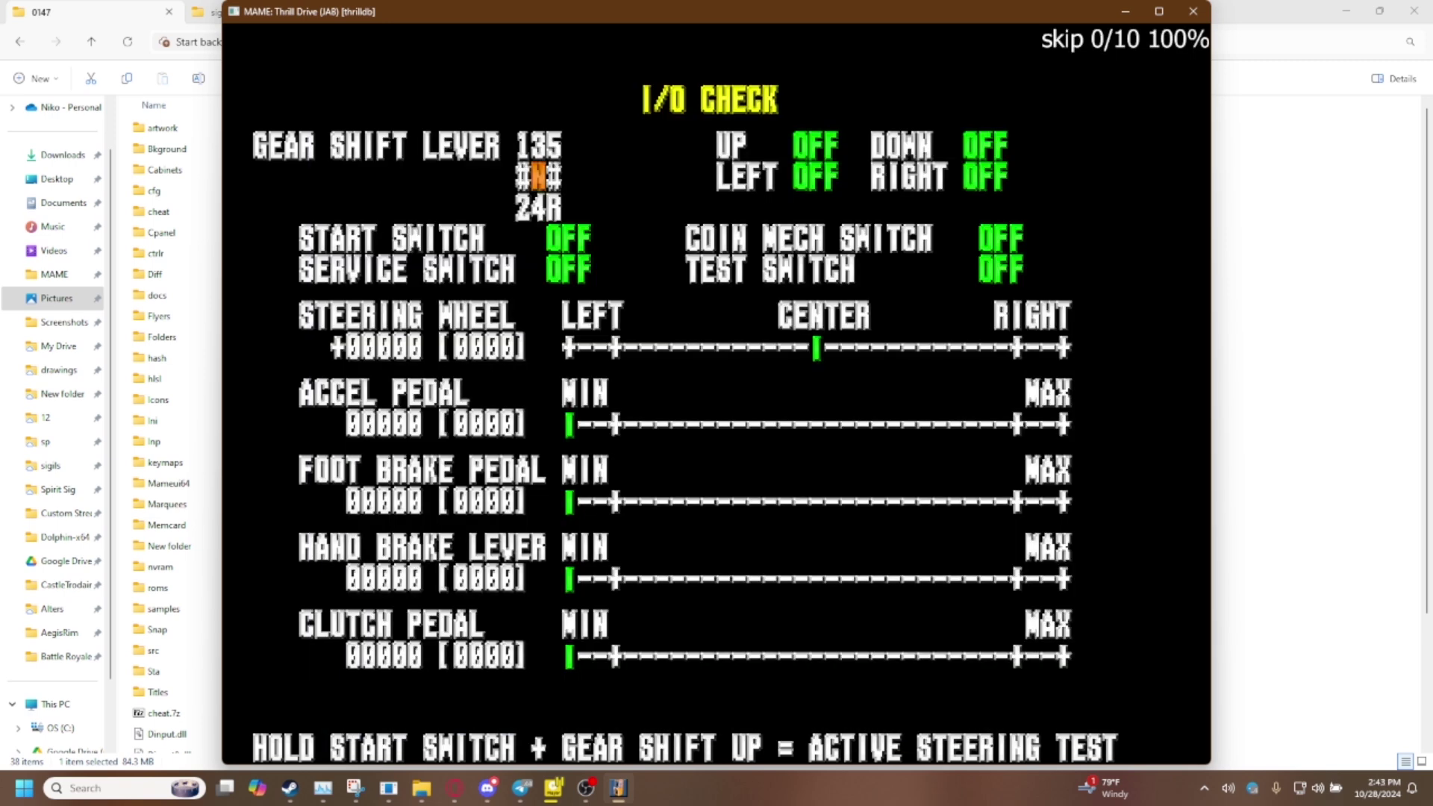
key(ctrl+space)
key(alt+space)
key(ctrl)
key(alt)
key(Up)
key(Left)
key(Down)
key(Left)
key(Up)
Step: Compare the P1 Up and P1 Left assignments with gear 1 on the I/O Check screen
key(Tab)
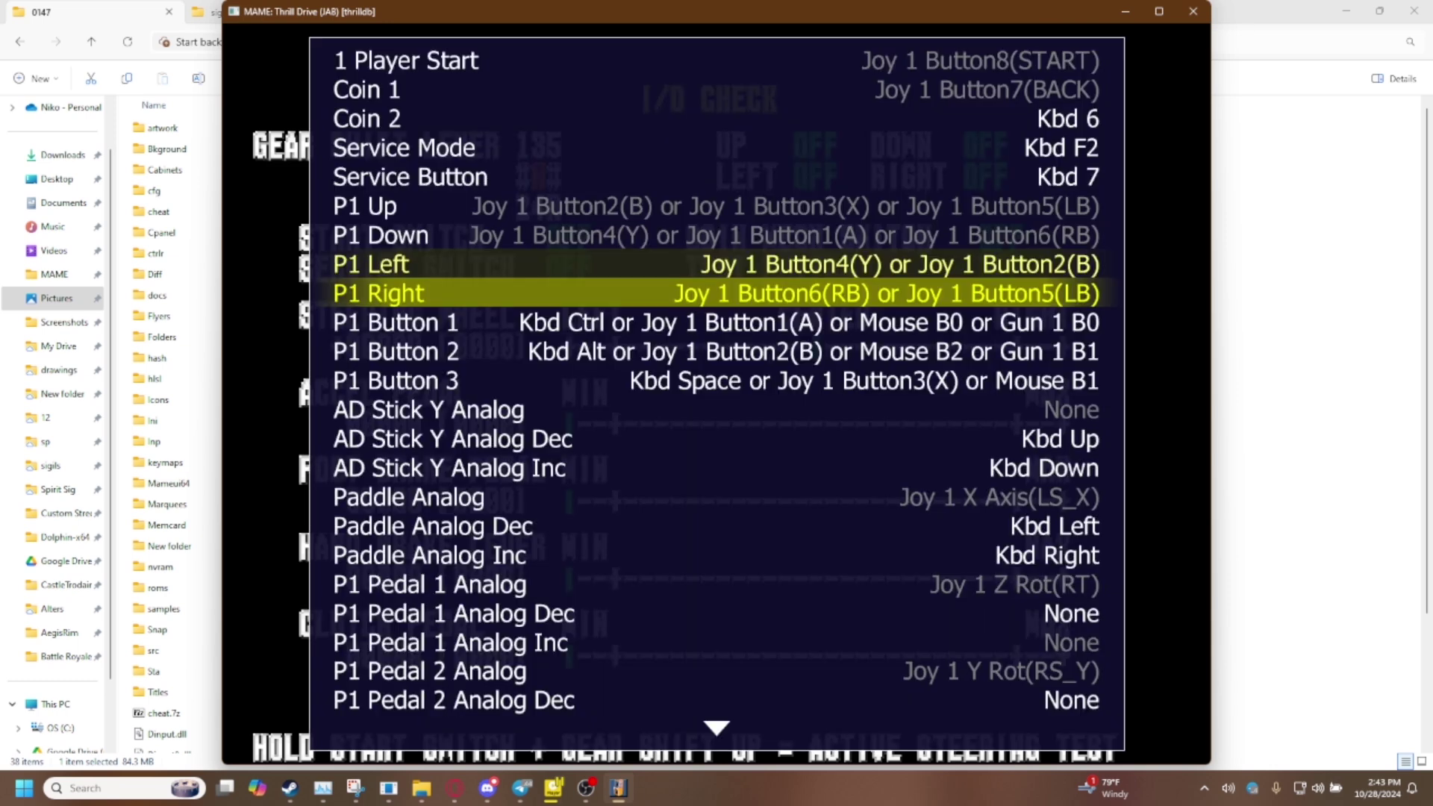
key(Tab)
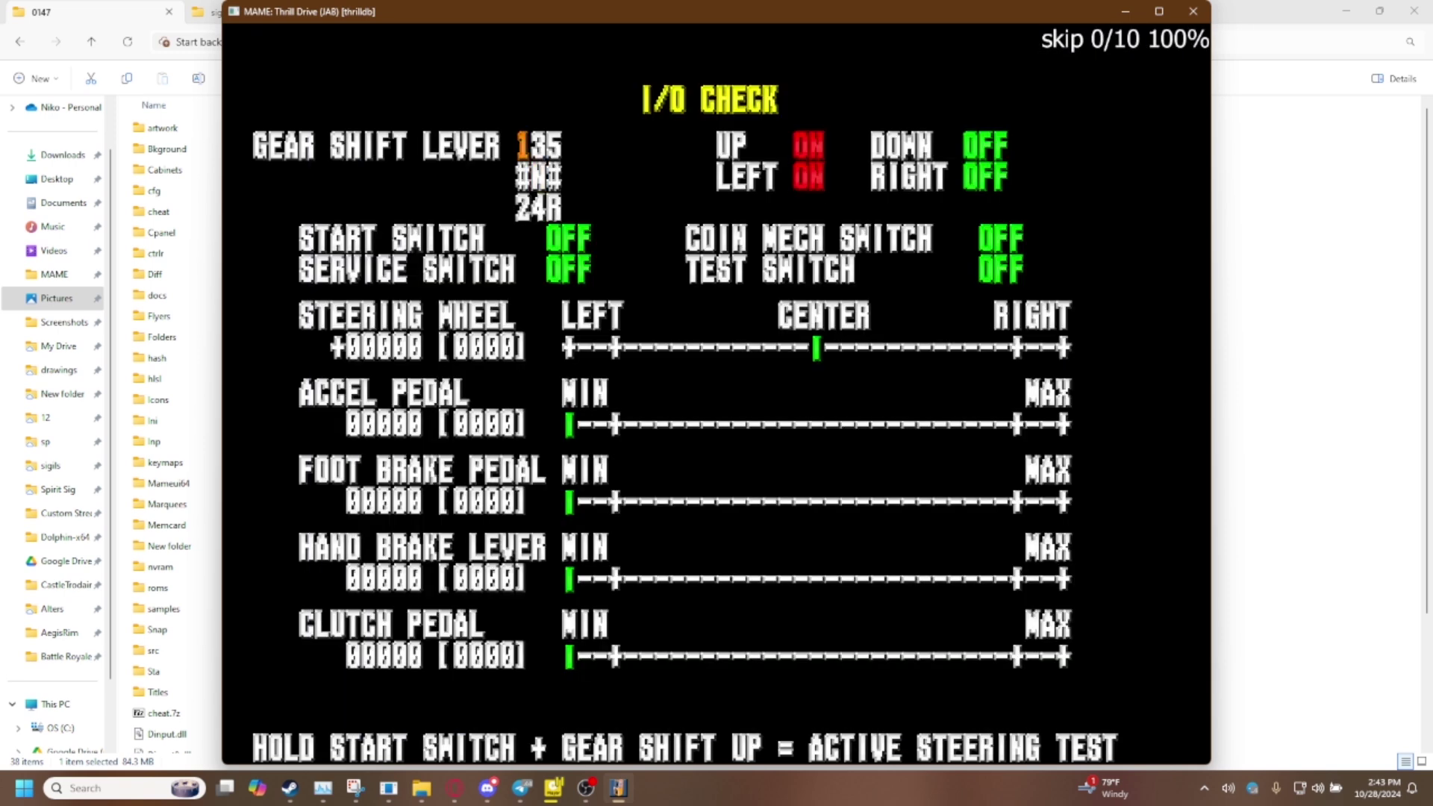
key(Tab)
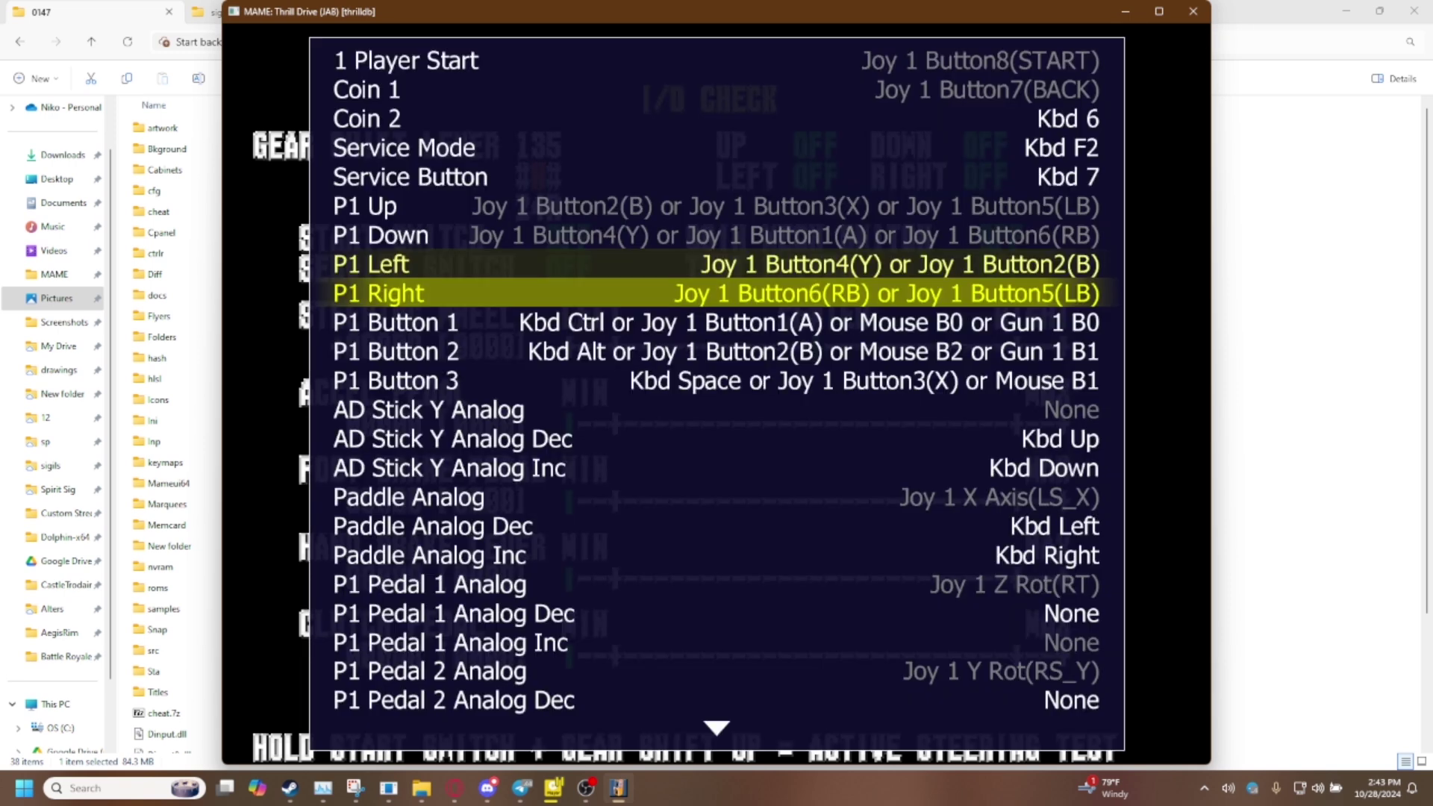
key(Tab)
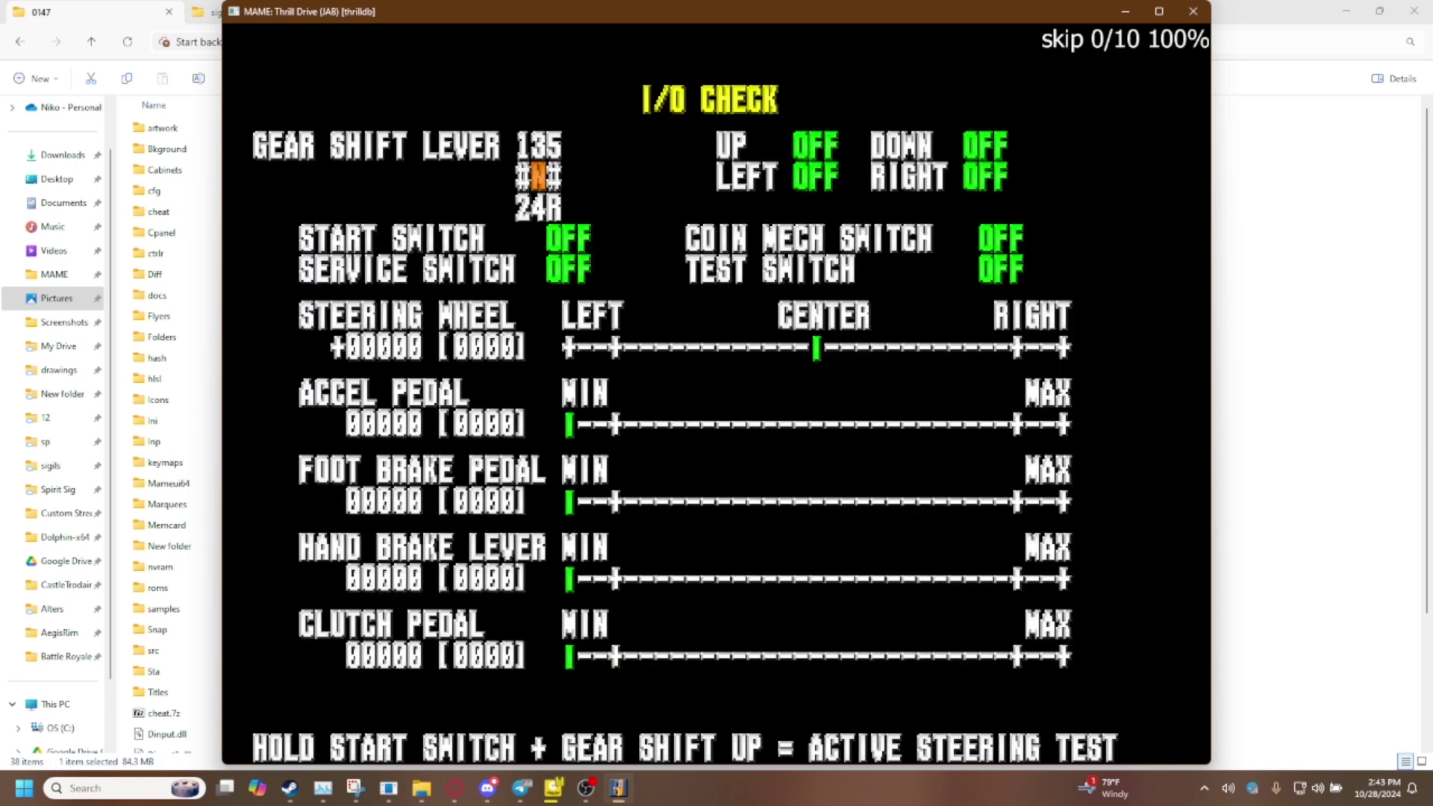
Step: Test the steering wheel on the I/O Check screen by turning it to the right and back to center
key(Left)
key(Right)
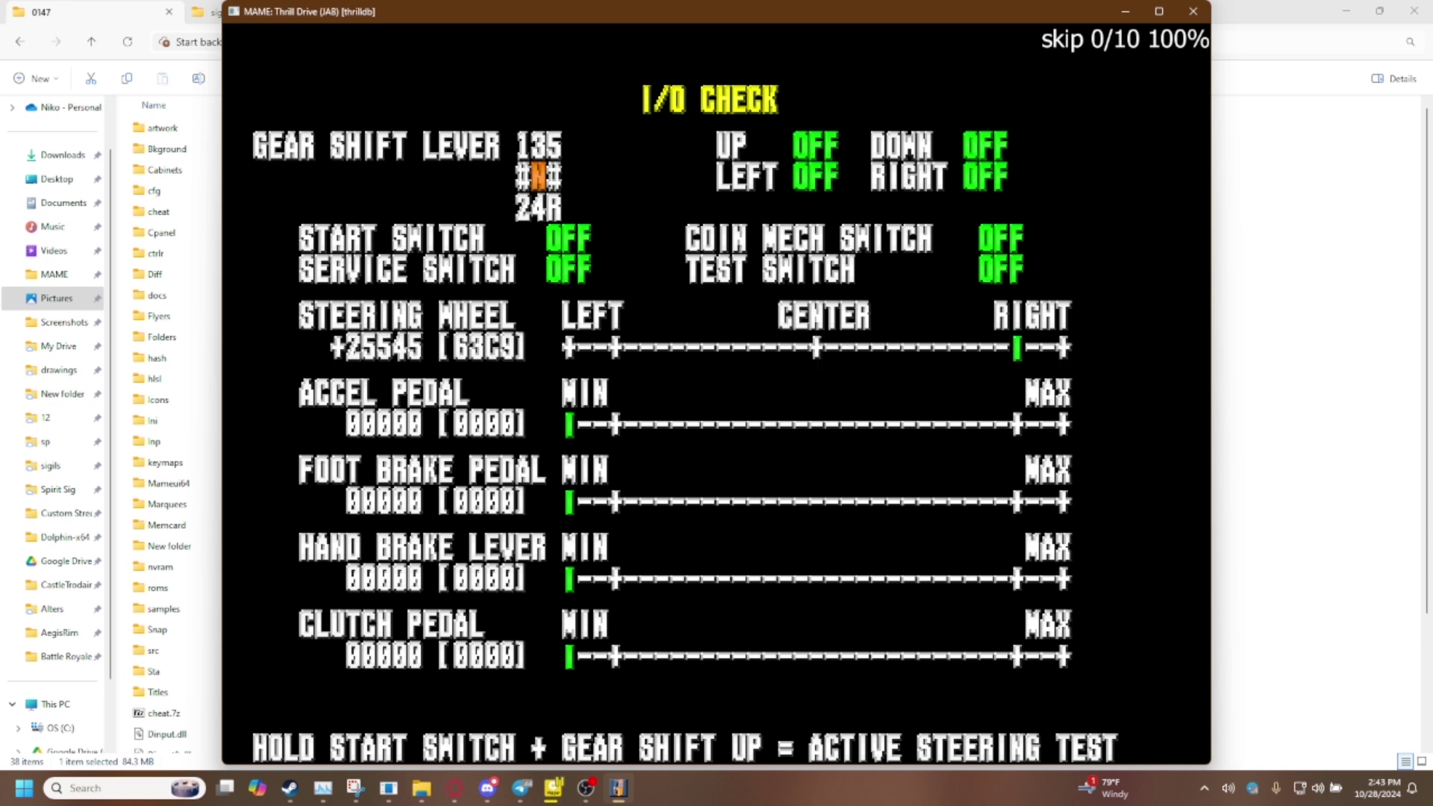
key(Left)
Step: Test the lever's diagonal combinations on the I/O Check screen by shifting into gears 1, 5 and 2
key(Up+Left)
key(Up+Left)
key(Down)
key(Up+Right)
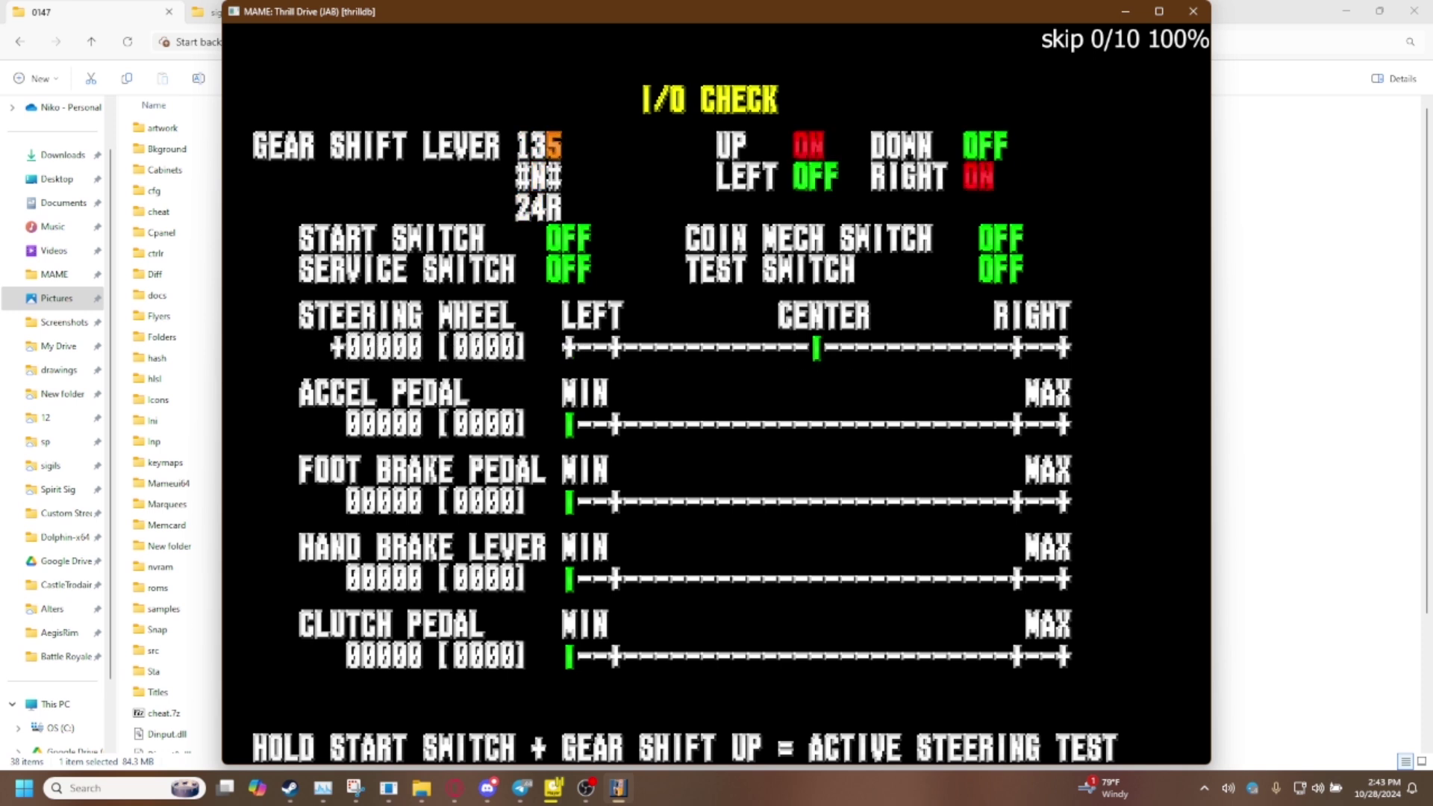
key(Left)
key(Down)
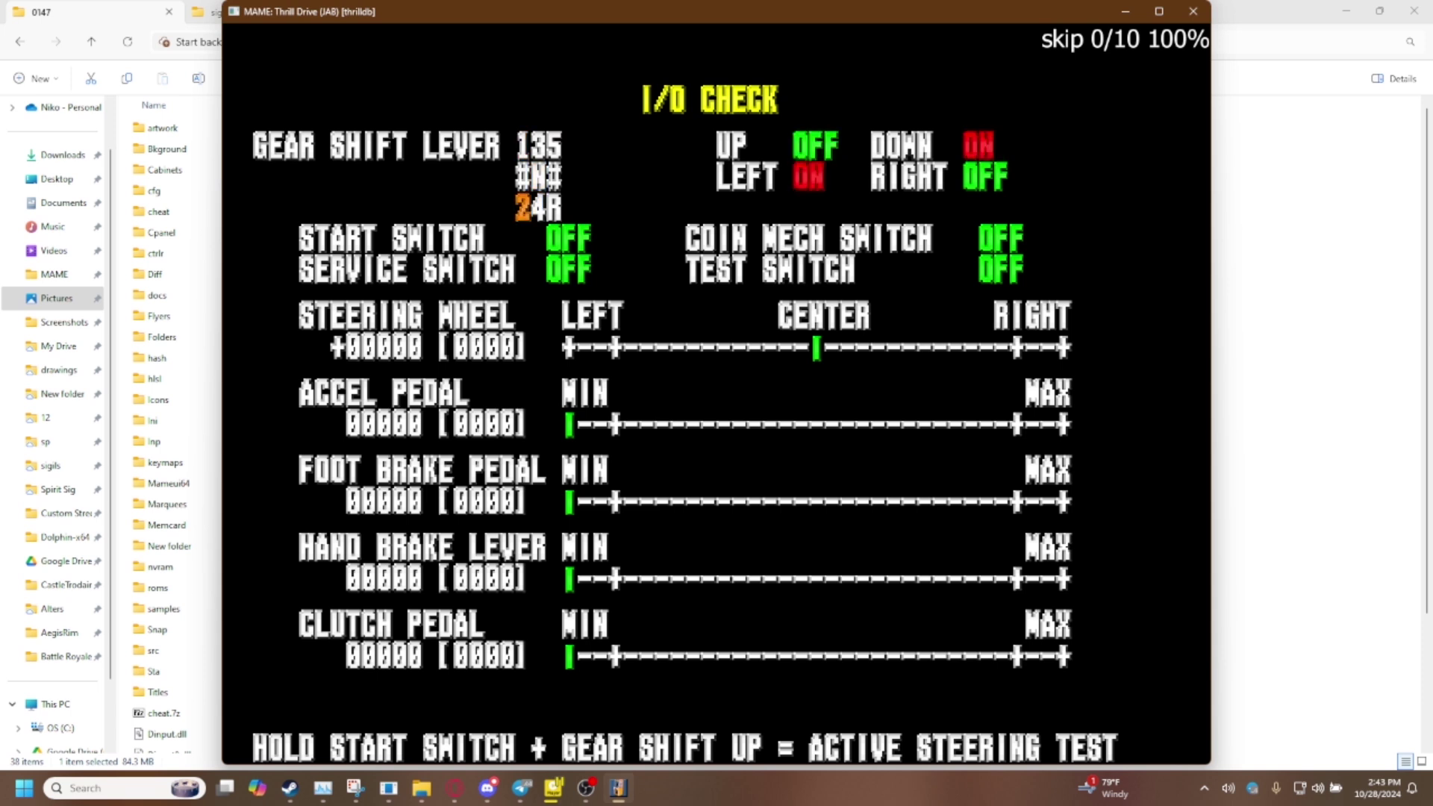
Step: Test the gear shift lever's up, left and down inputs on the I/O Check screen and return it to neutral
key(Up)
key(Left)
key(Down)
key(Up)
key(Left)
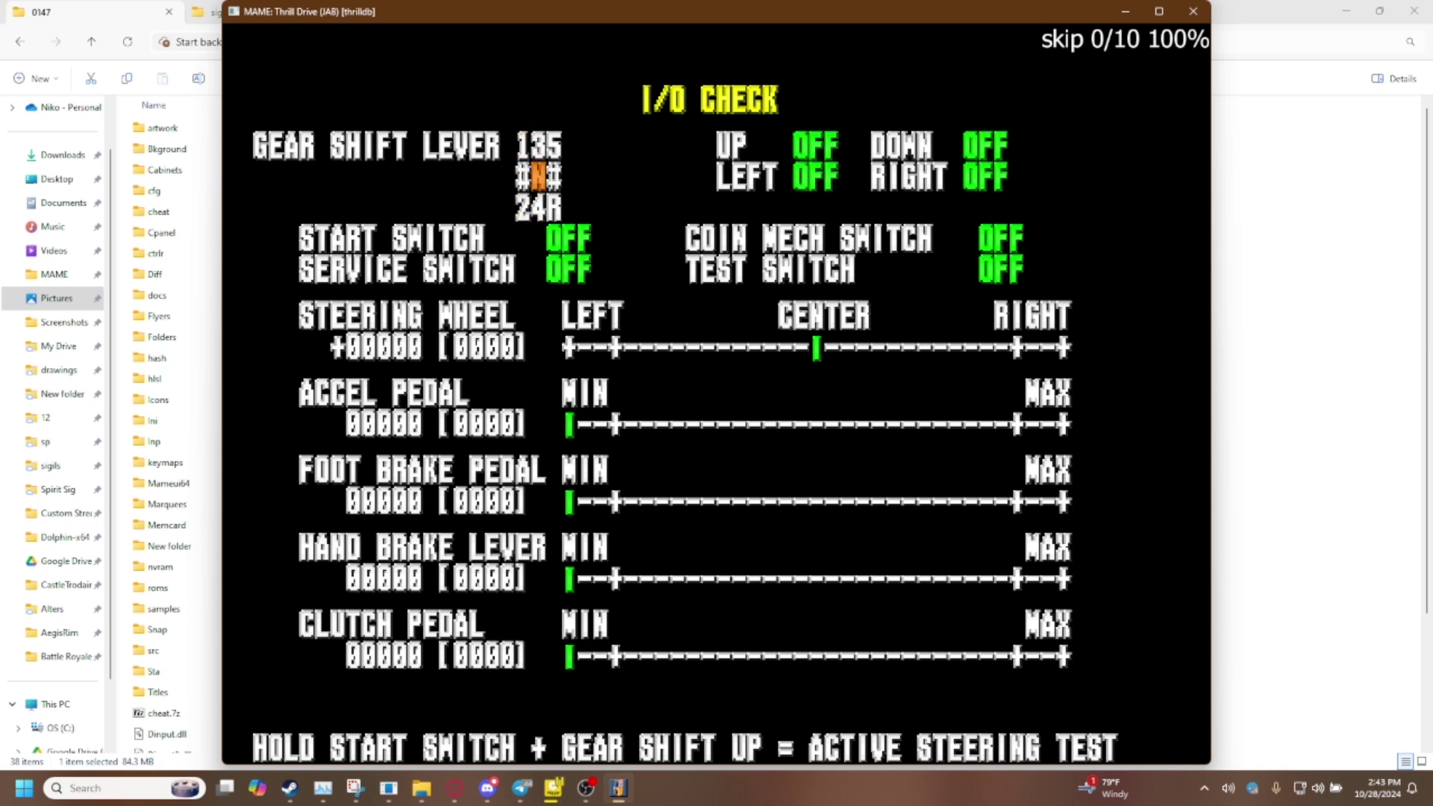
Step: Shift the lever into gear 3 and gear 2 on the I/O Check screen, then release it to neutral
key(Down)
key(Left)
key(Up)
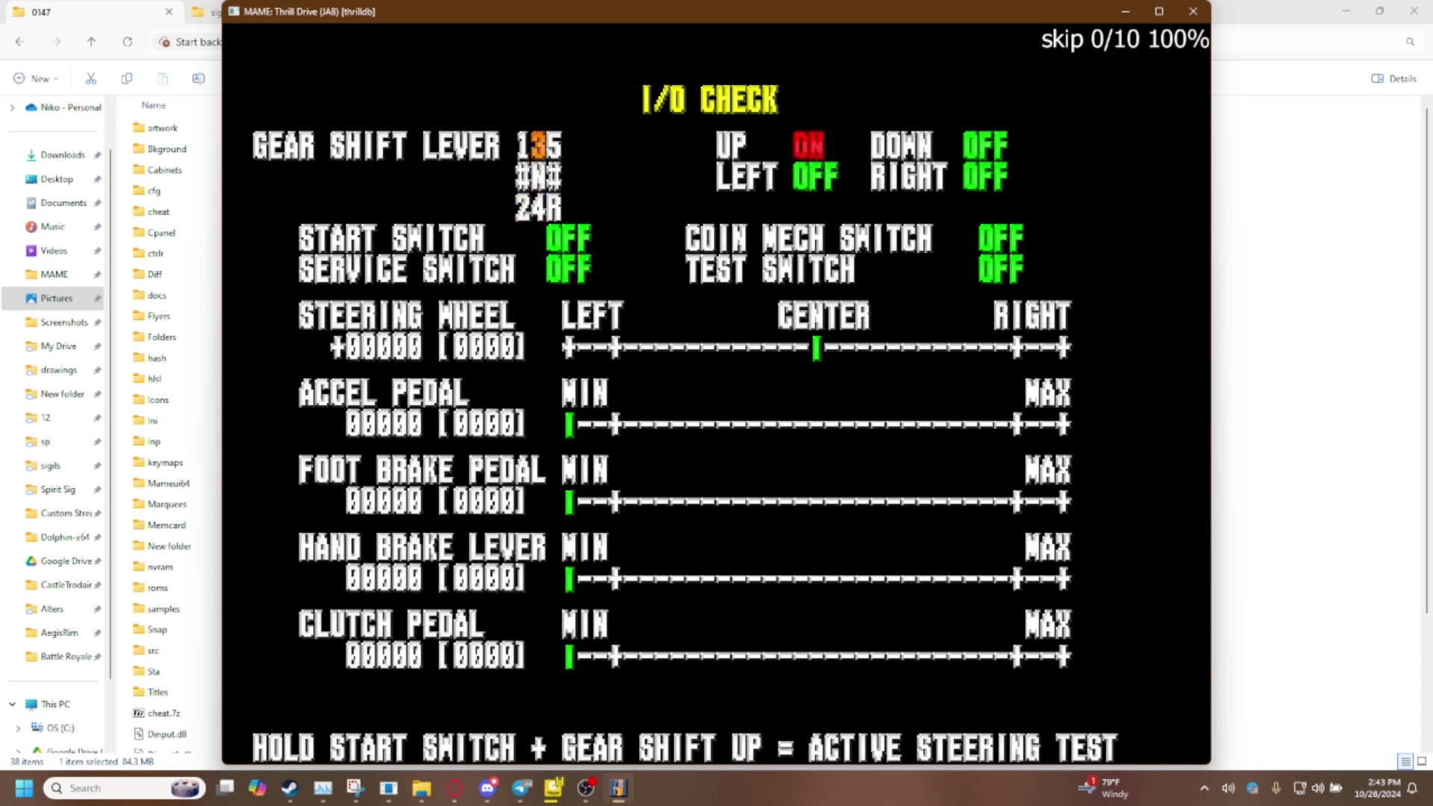
key(Left)
key(Down)
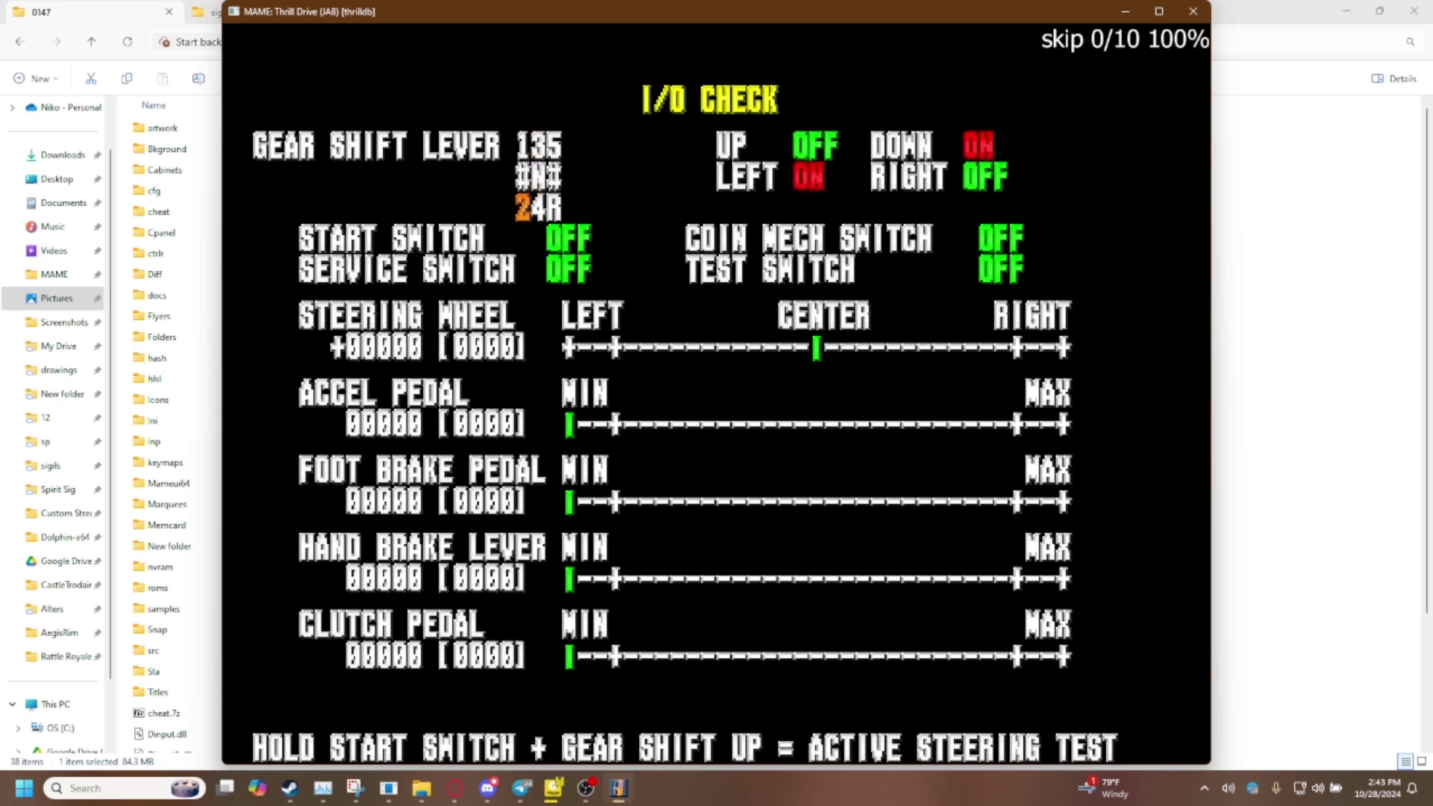
key(Down)
key(Left)
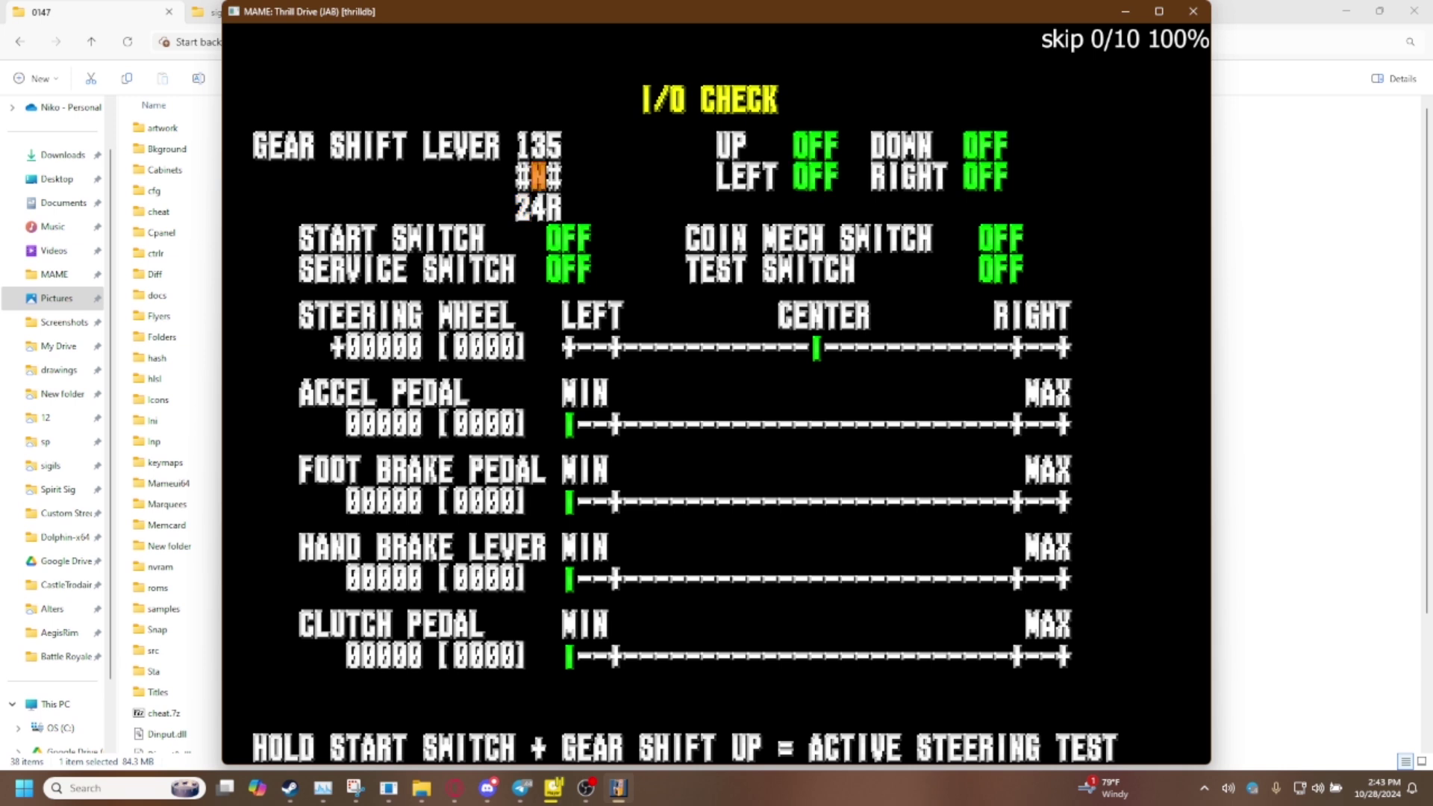
Step: Shift the lever into gears 4, 1 and 2 on the I/O Check screen using straight and diagonal directions
key(Up)
key(Down)
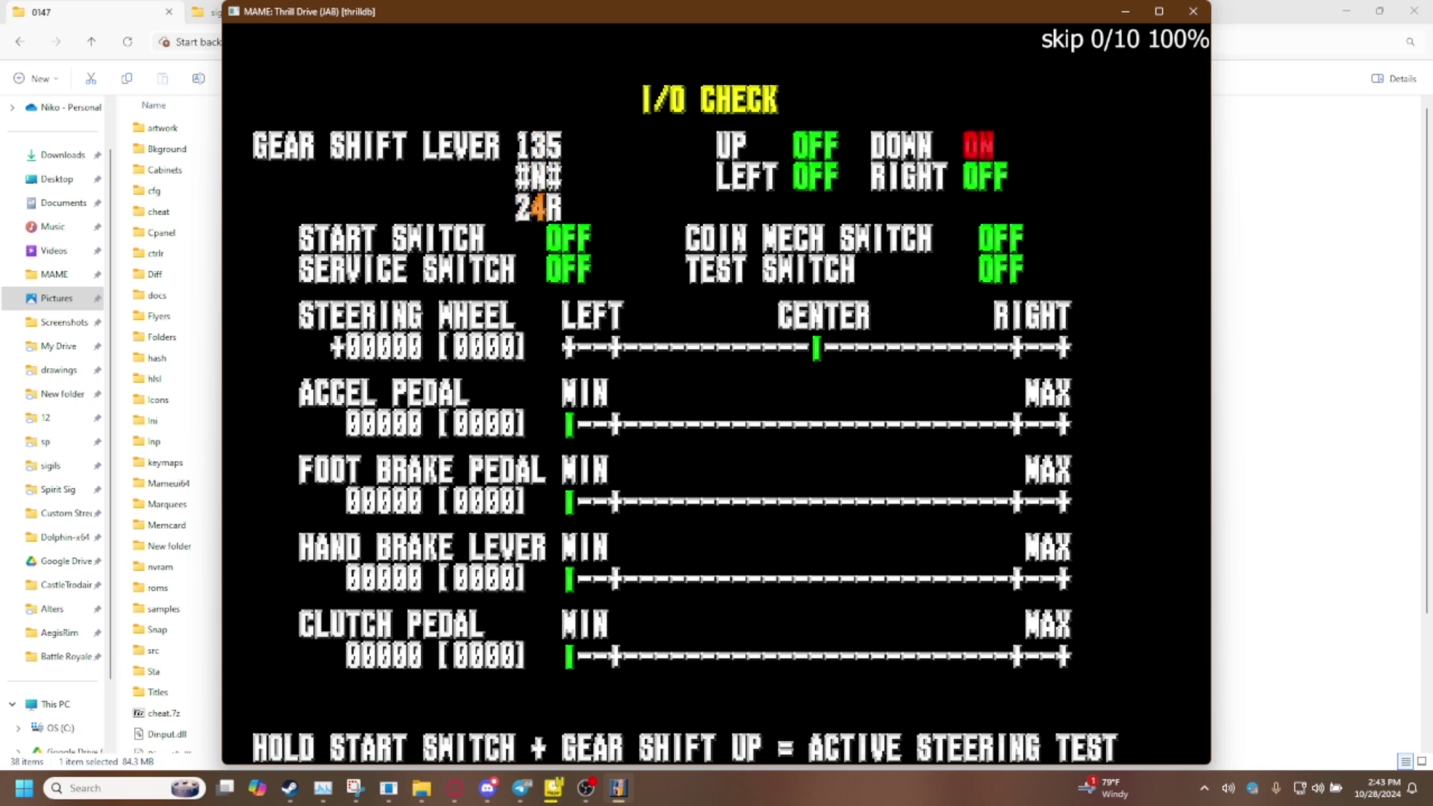
key(Up)
key(Left)
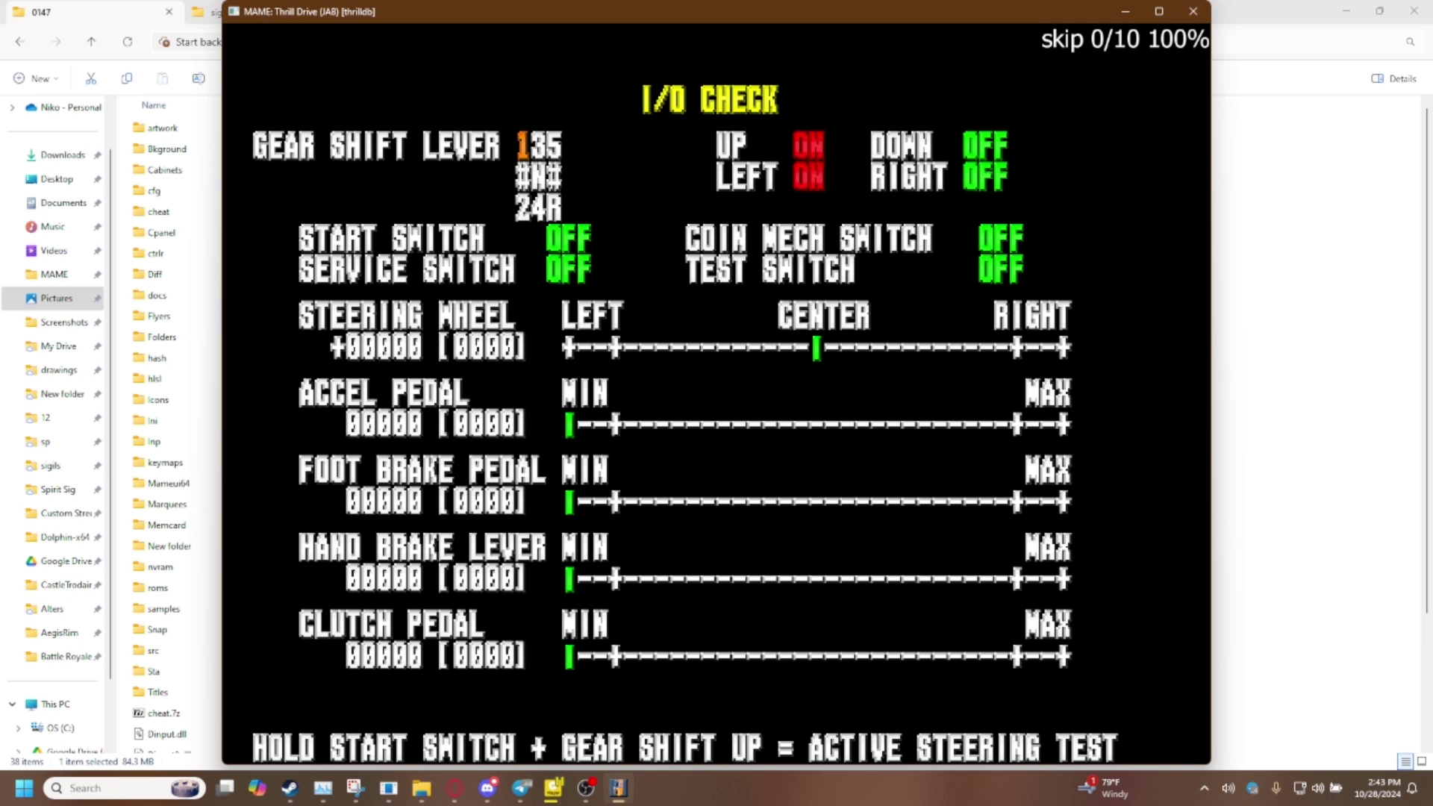
key(Down)
key(Left)
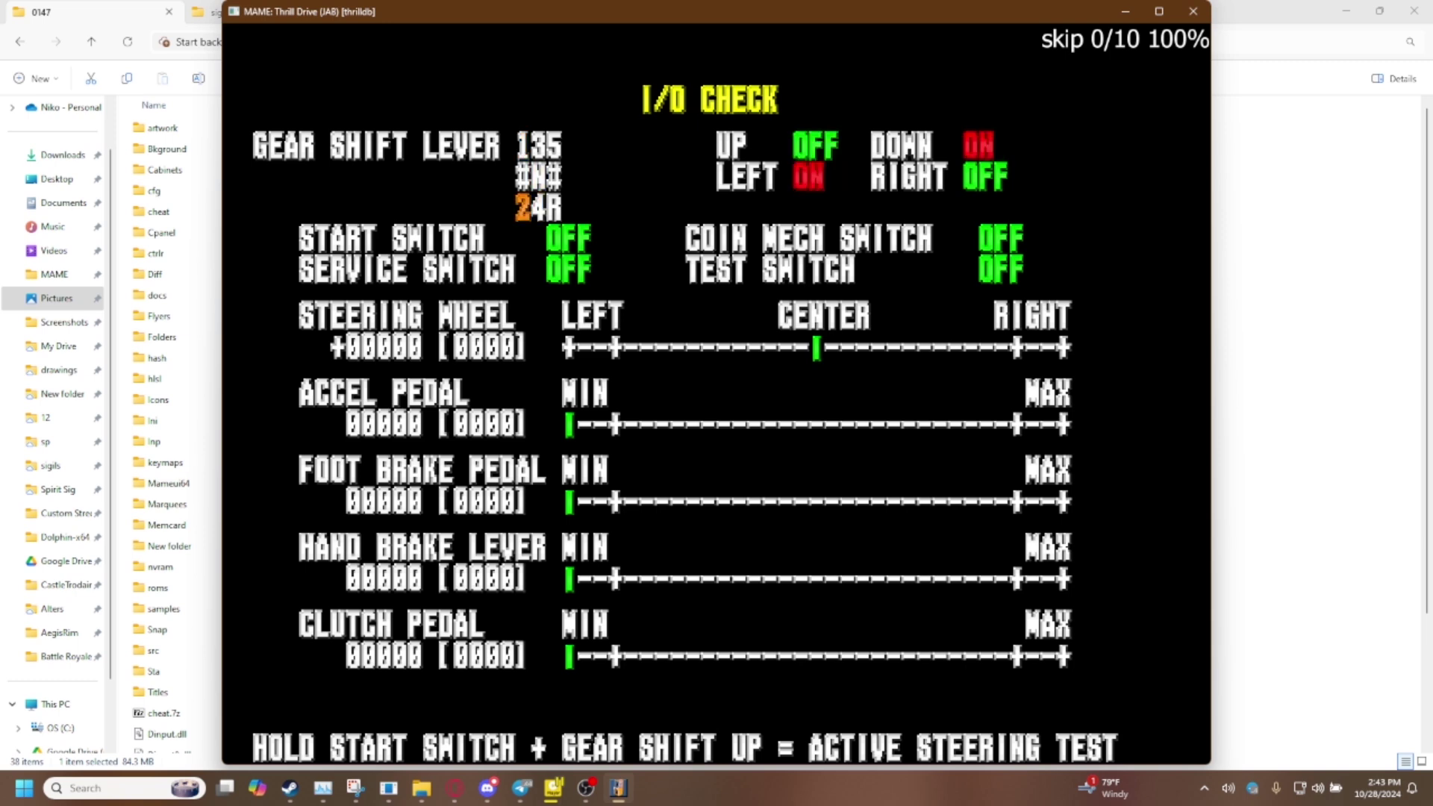
Step: Test the lever's upper diagonals on the I/O Check screen, combining up and right for gear 5
key(Up)
key(Left)
key(Right)
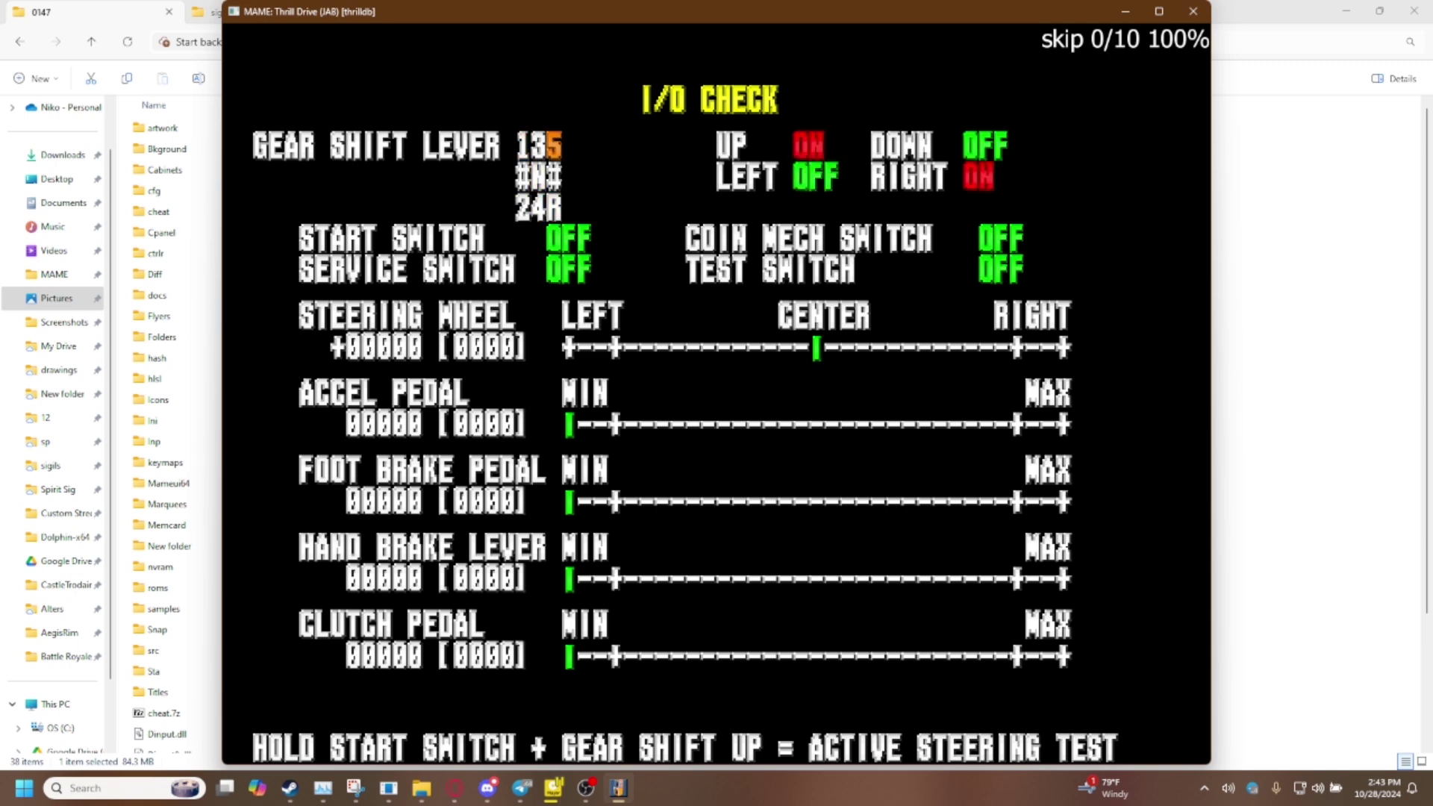
key(Left)
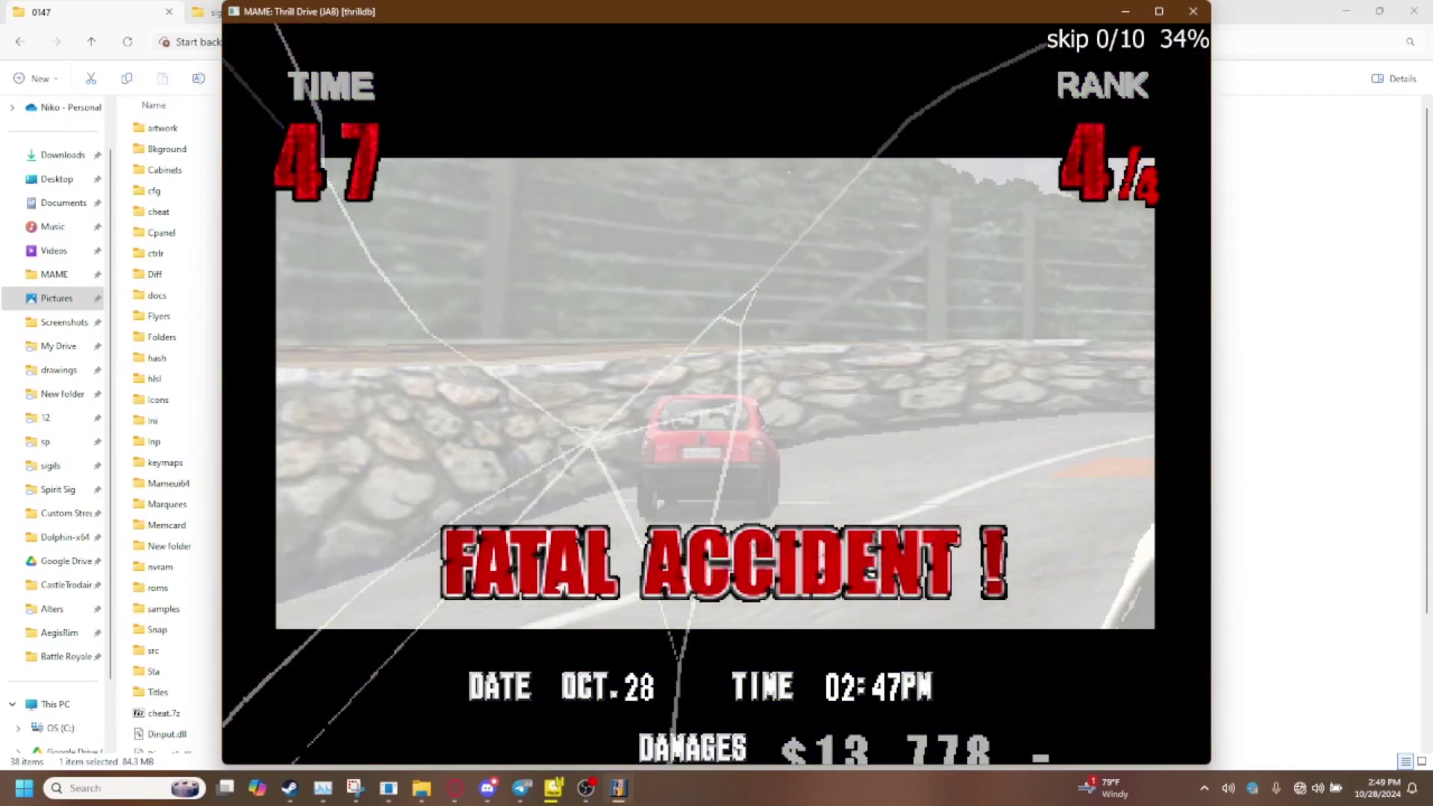
Step: Drive on after the crash in the Thrill Drive race, shifting from neutral into gear 3 and up to gear 4
key(ctrl)
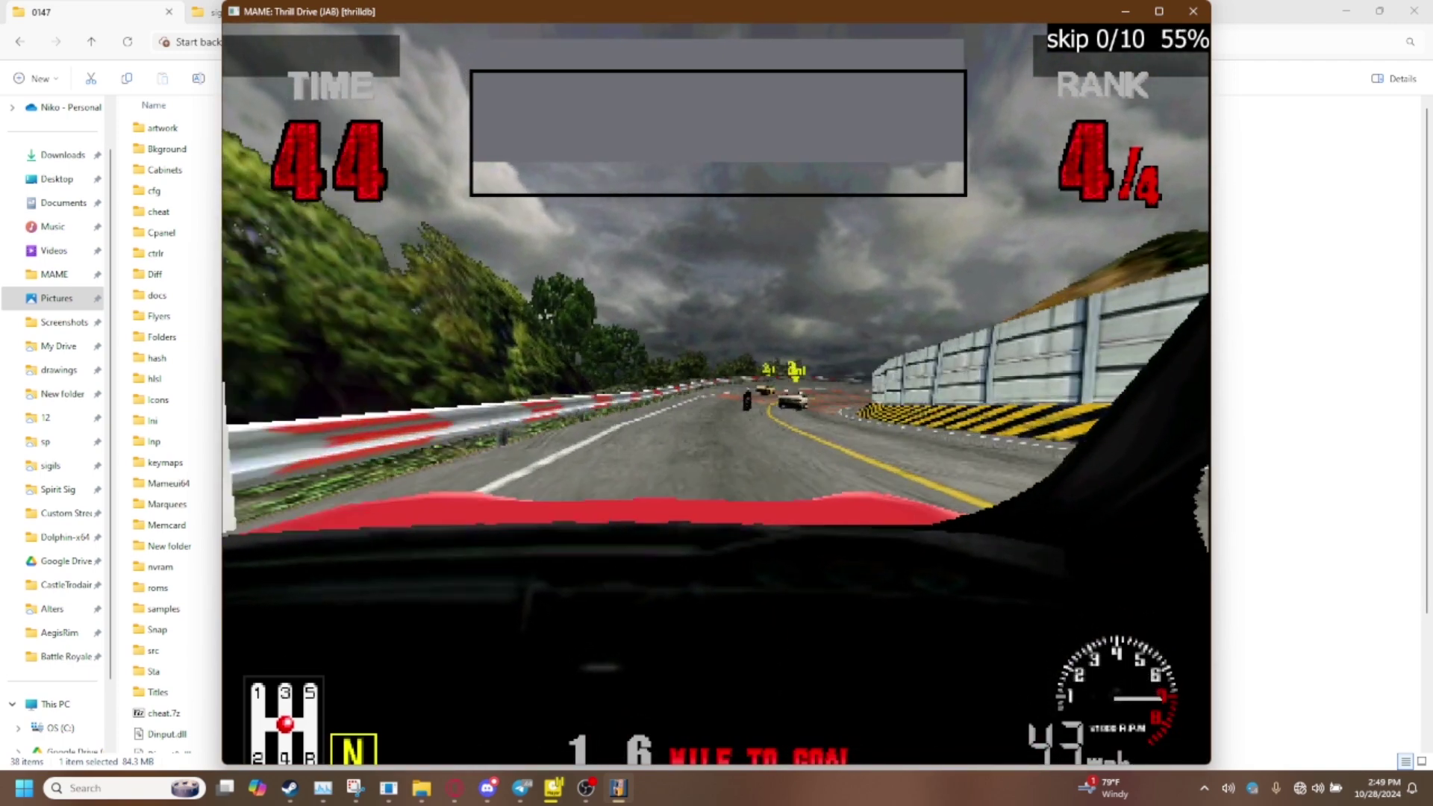
key(shift)
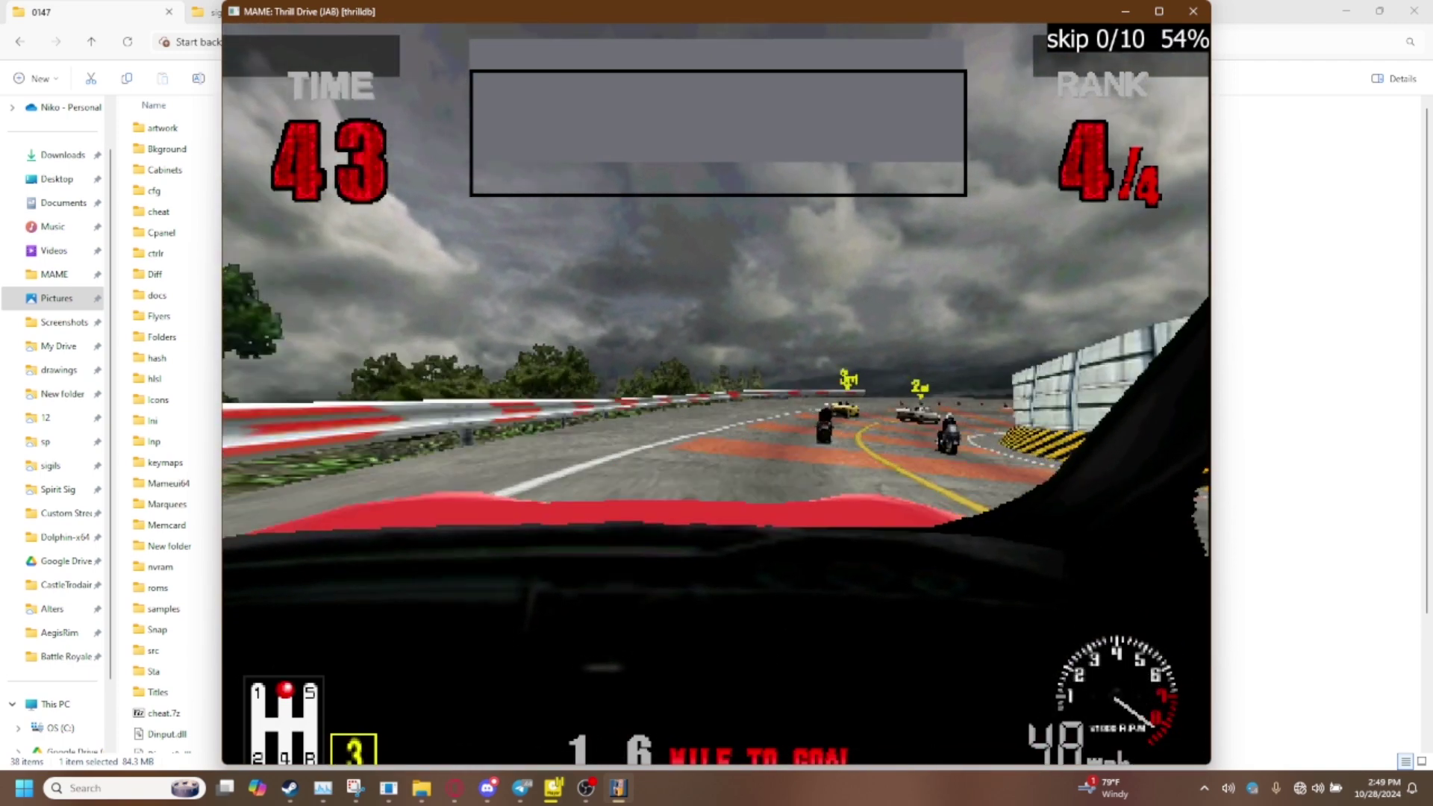
key(shift)
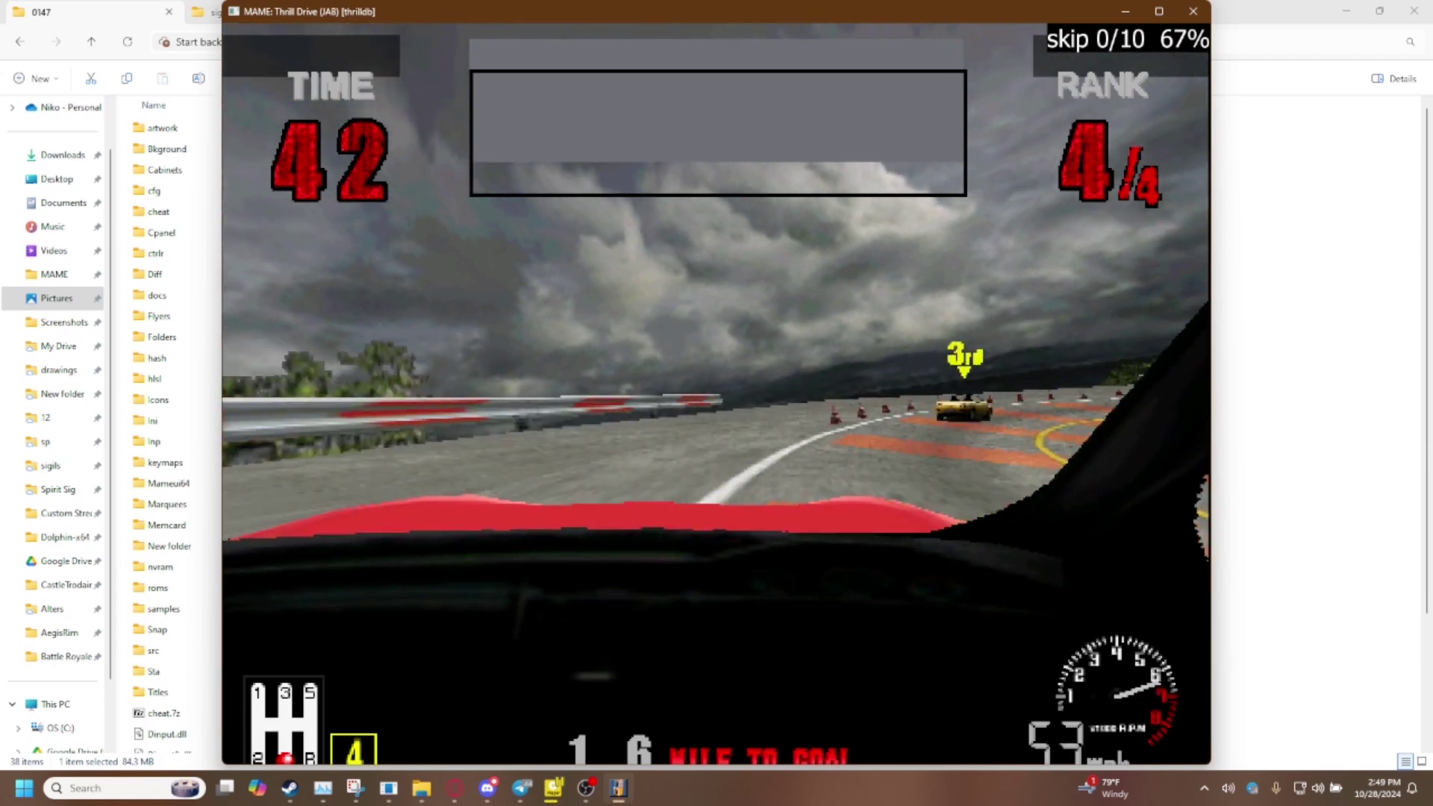
key(shift)
key(shift)
key(shift)
key(shift)
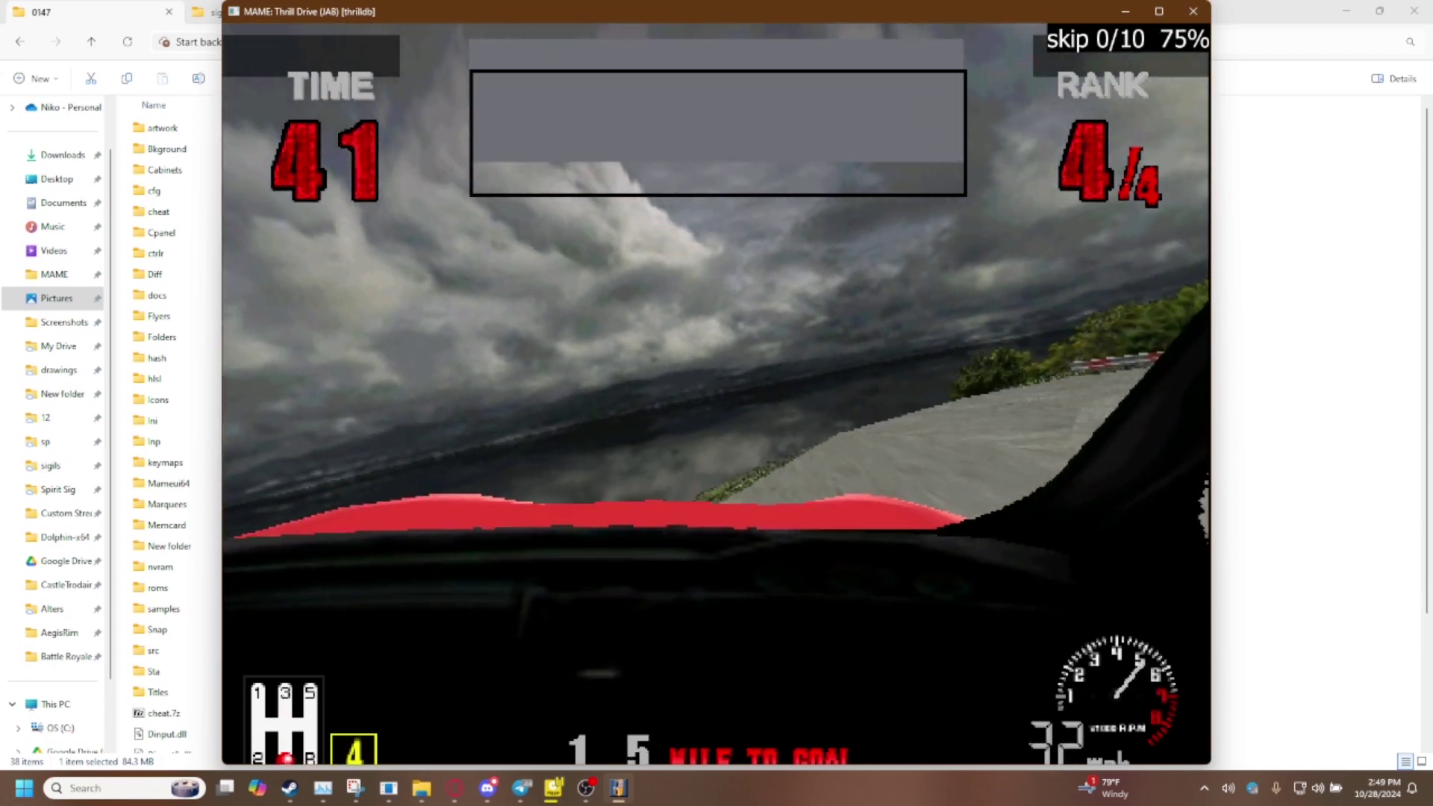
Step: Drop to neutral, then drive into the tunnel while shifting into gear 3, down to gear 2 and back to gear 3
key(shift)
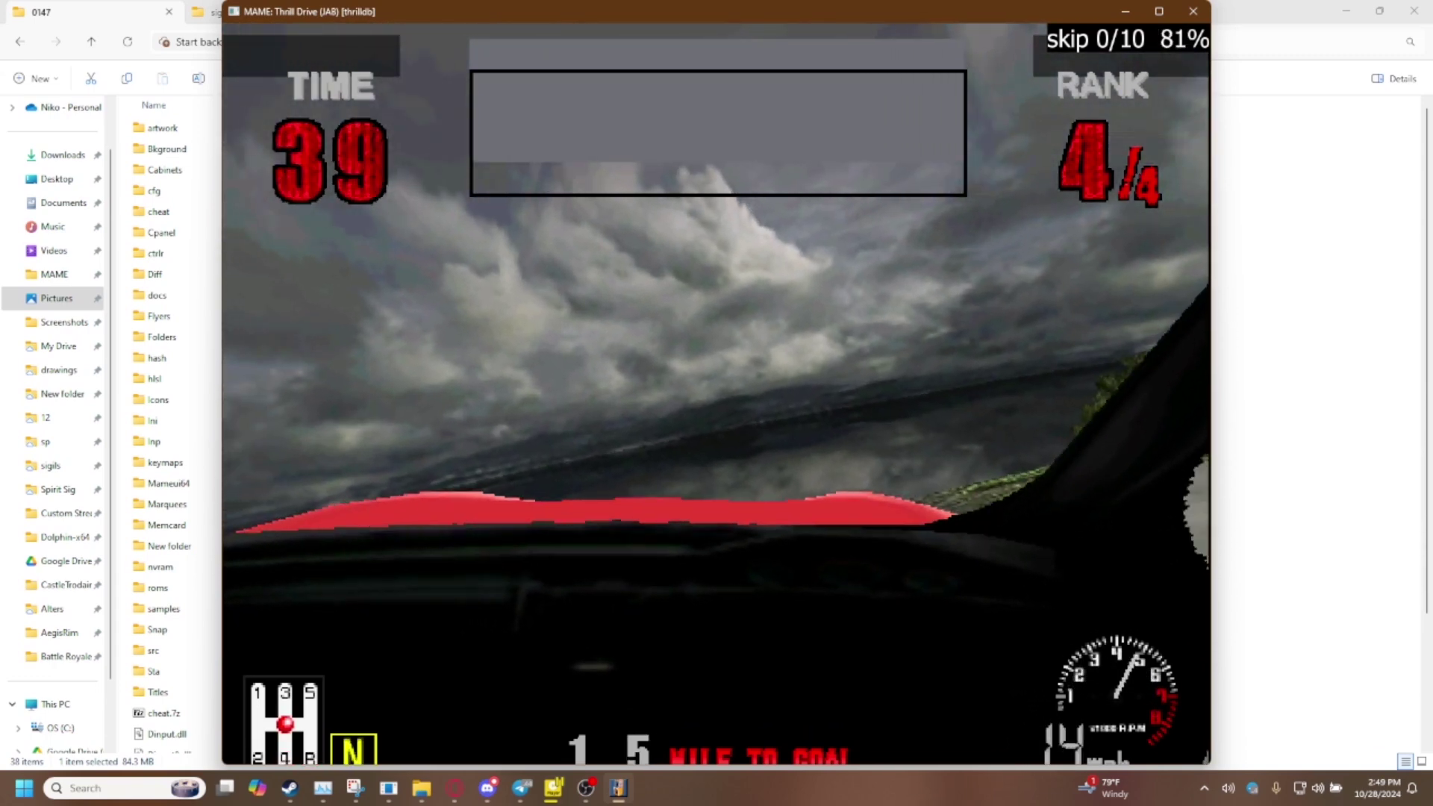
key(space)
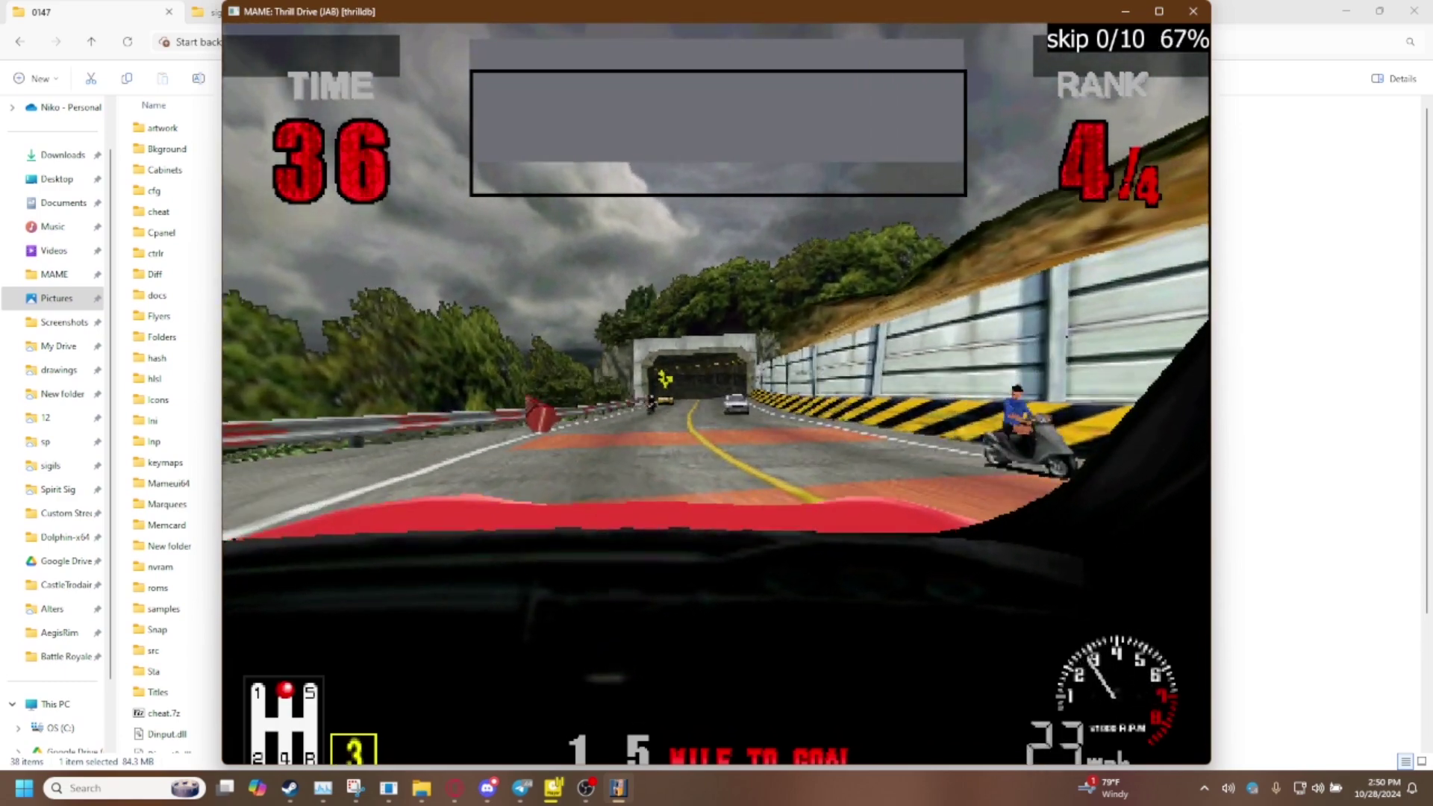
key(alt)
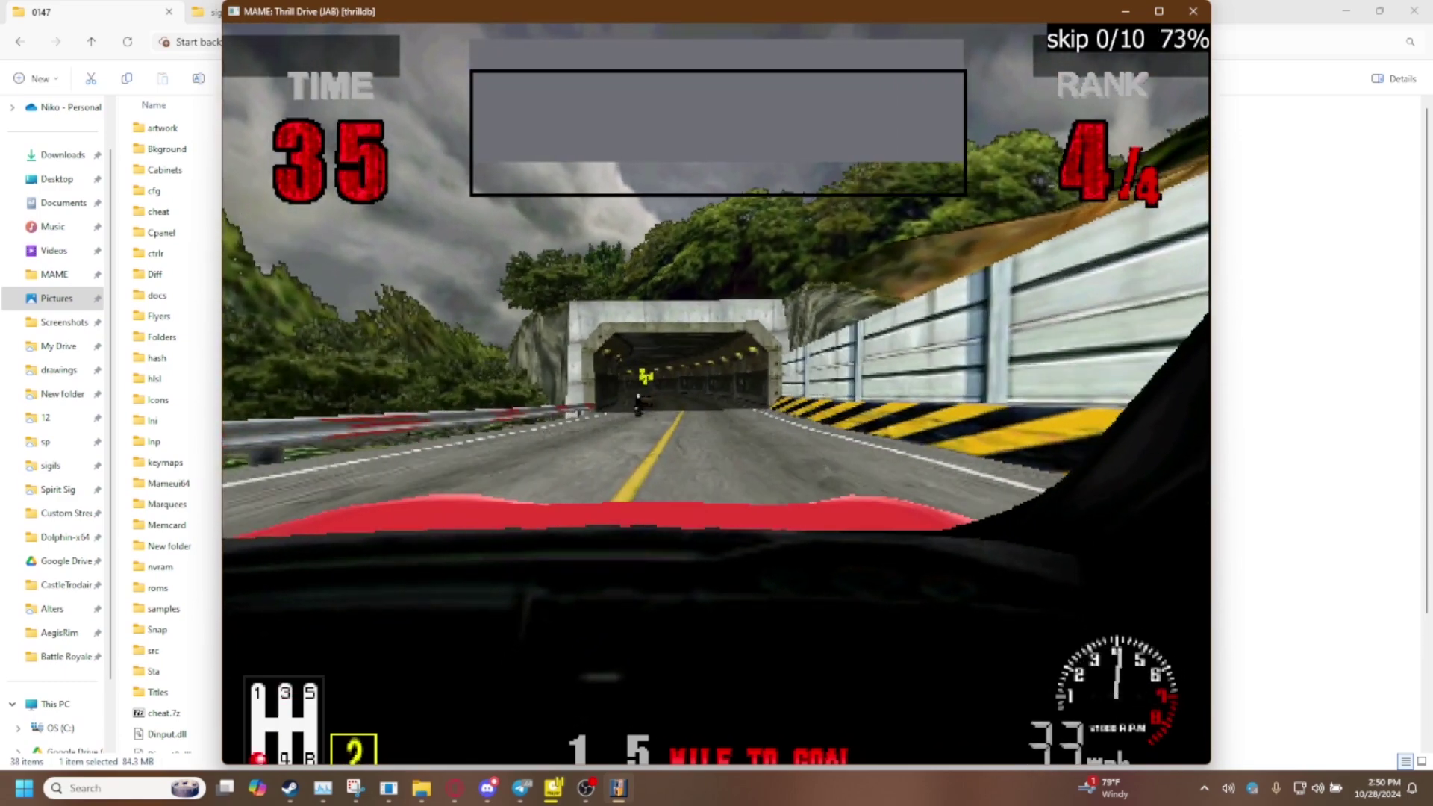
key(space)
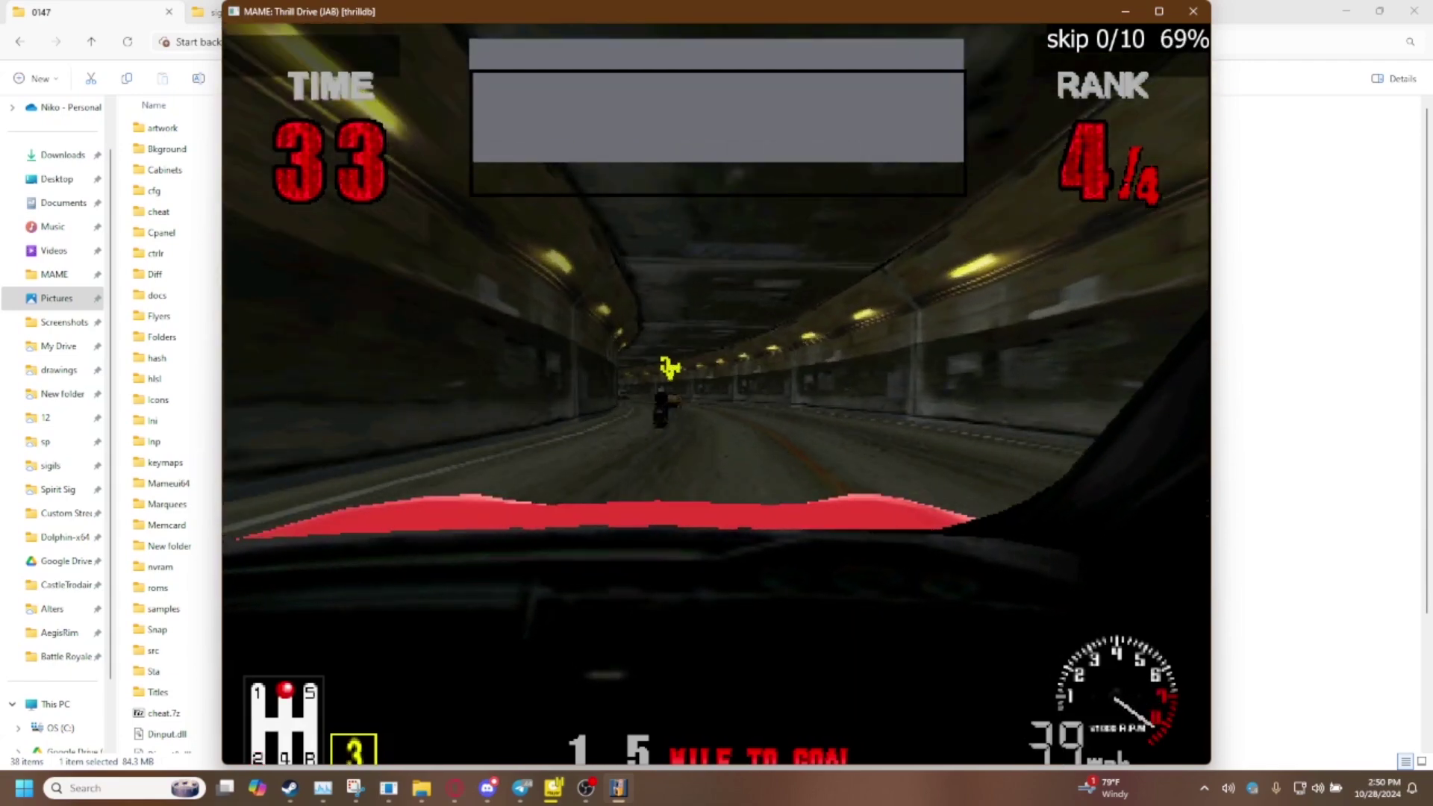